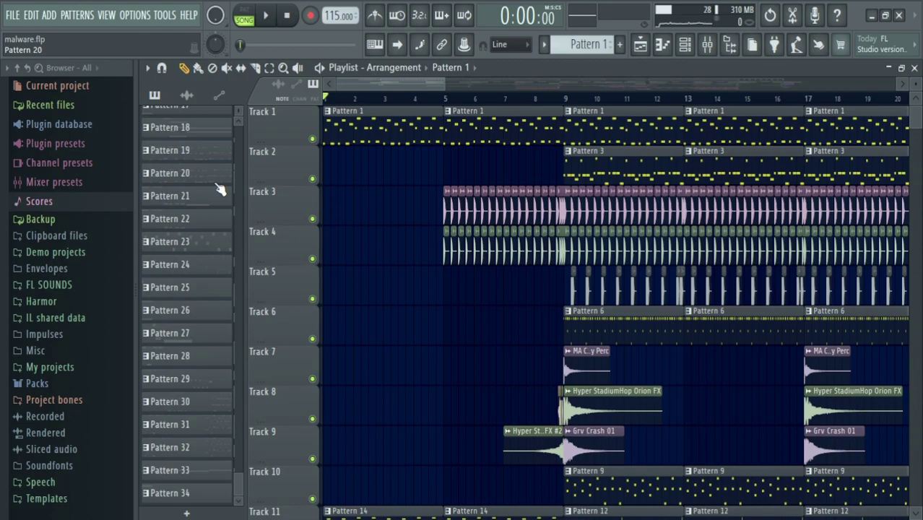
- Look over the whole playlist arrangement, from the opening bars to the end and across all tracks
ctrl+scroll(546, 202, down, 5)
scroll(546, 202, down, 4)
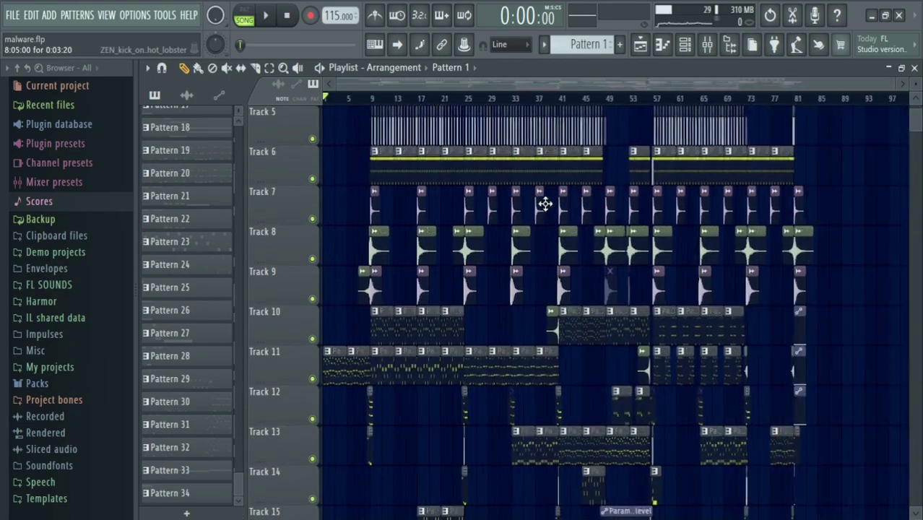
scroll(546, 204, down, 4)
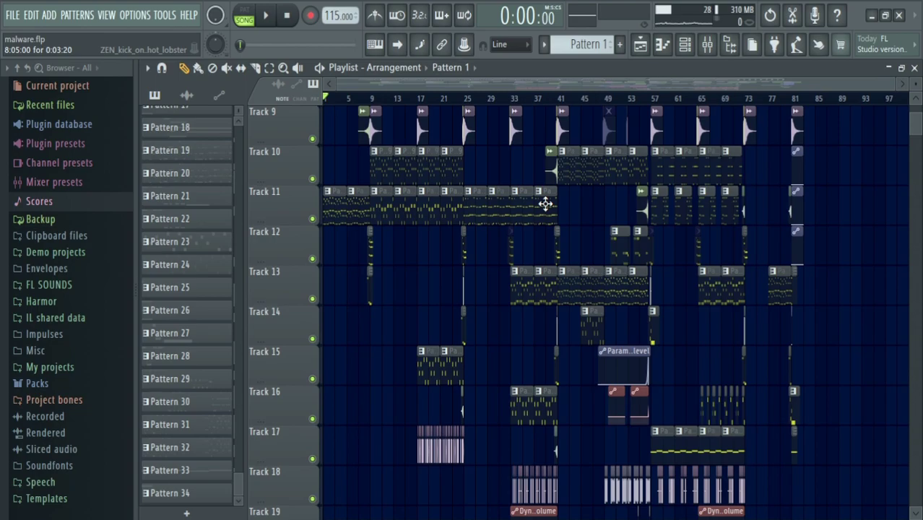
scroll(642, 371, down, 6)
shift+scroll(591, 320, right, 3)
scroll(591, 320, up, 12)
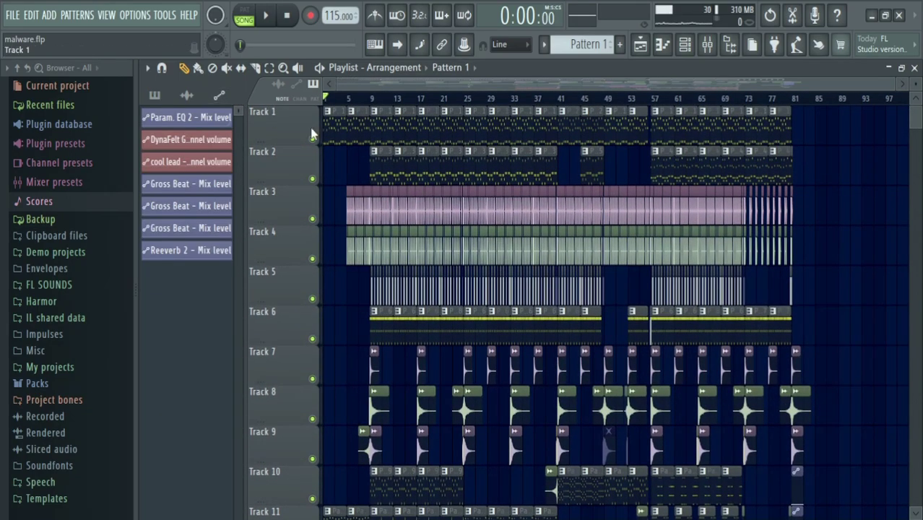
- Play Track 1 in solo and open its Vital instrument from the channel rack
scroll(470, 202, down, 5)
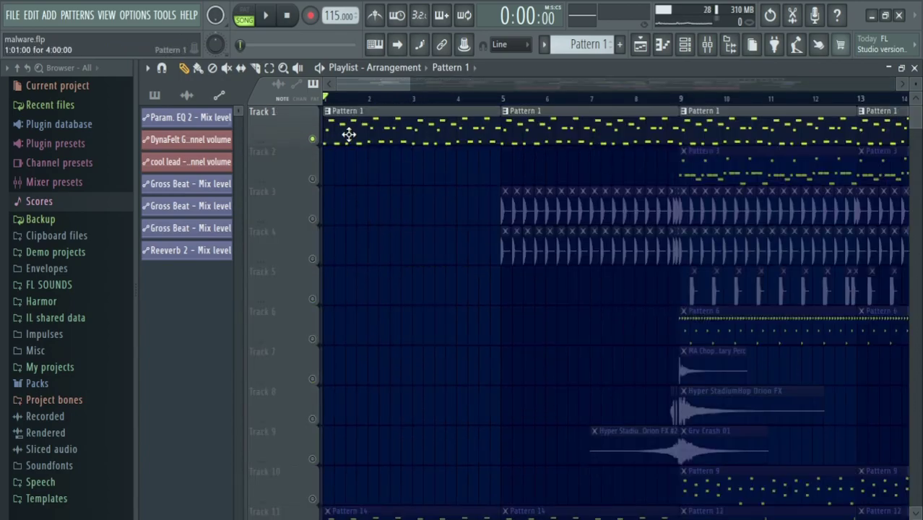
click(694, 56)
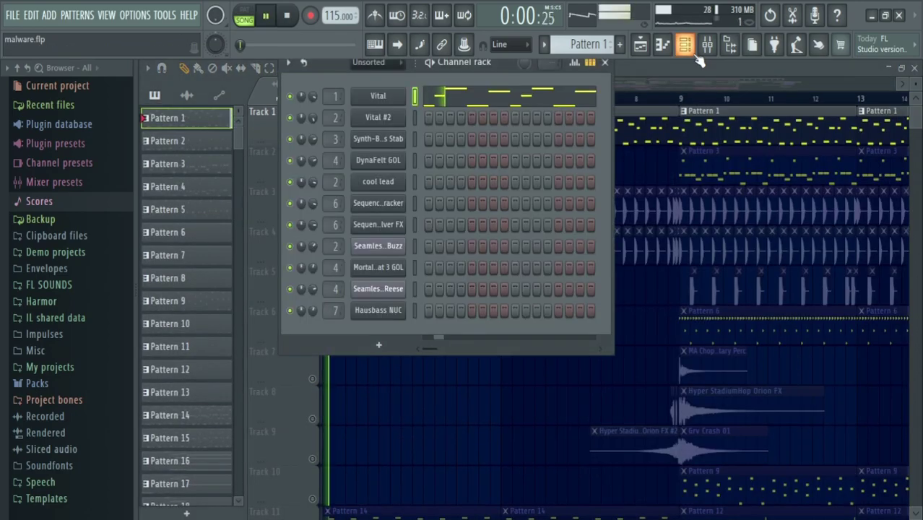
click(384, 96)
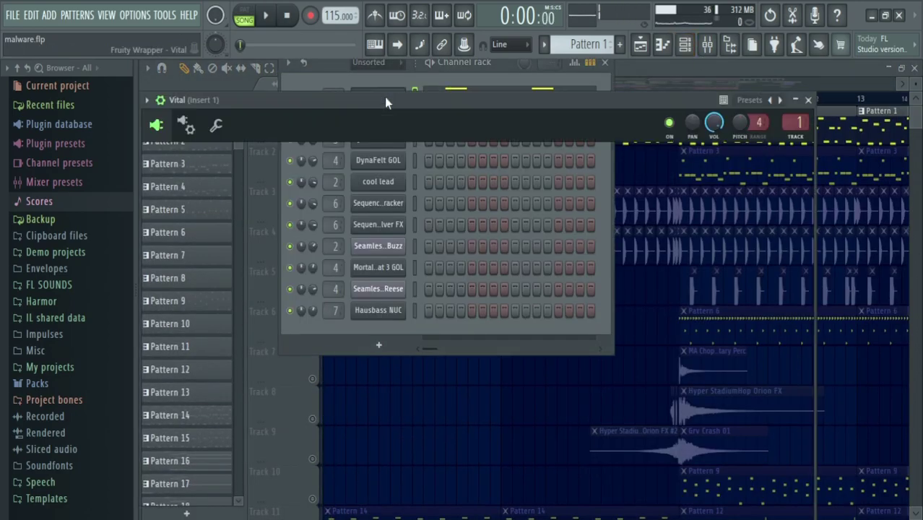
- Replace the Vital instrument with Sytrus and load its Default preset
key(Escape)
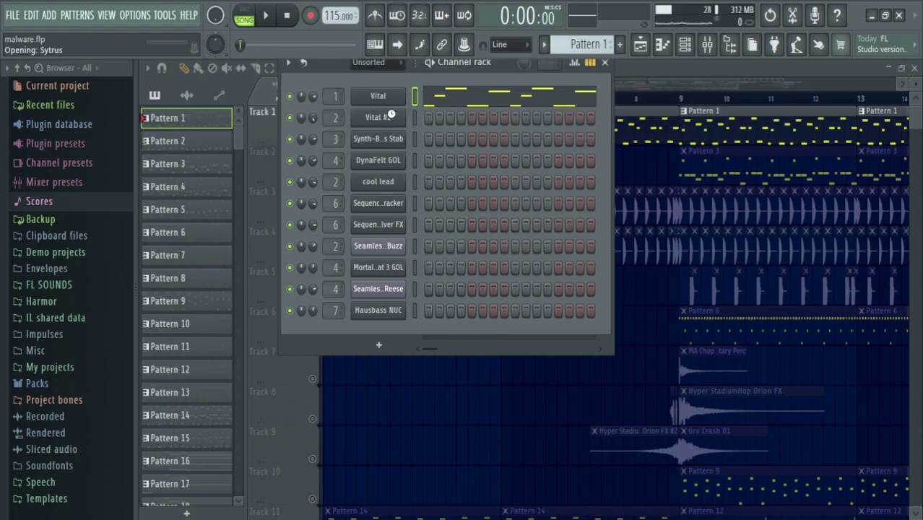
click(375, 44)
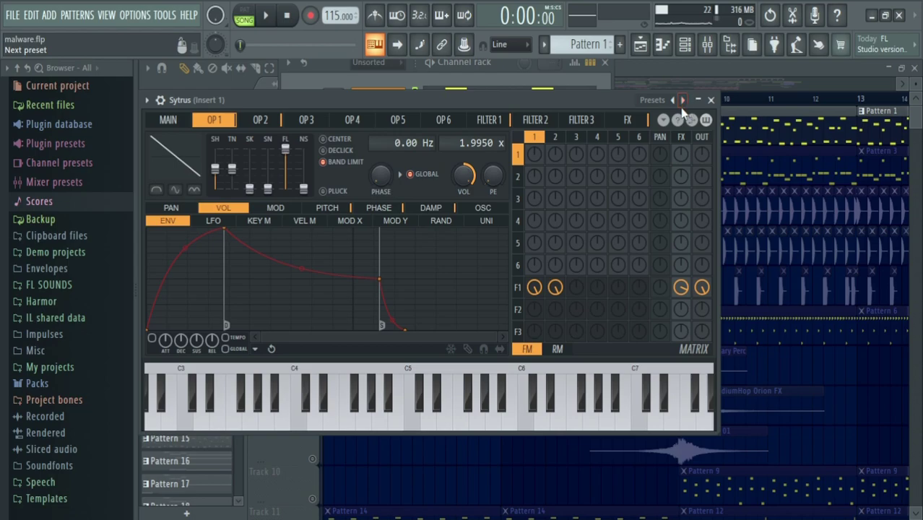
click(48, 87)
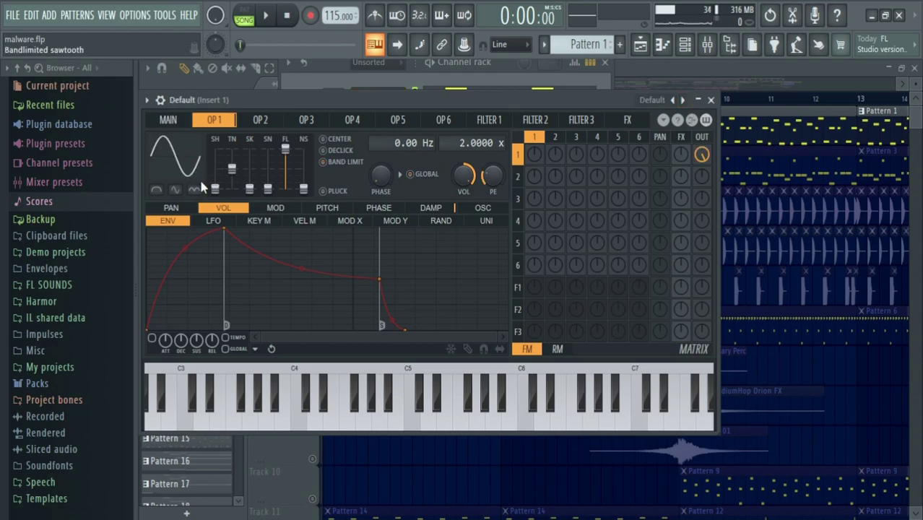
- Set Sytrus operator 1 to a band-limited sawtooth wave and play Track 1 with it
click(201, 171)
right_click(193, 157)
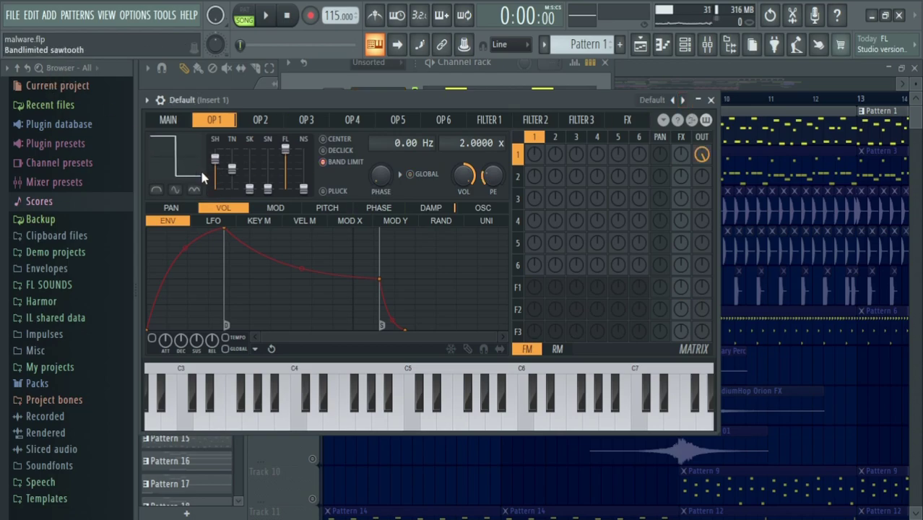
click(201, 172)
key(space)
key(space)
key(space)
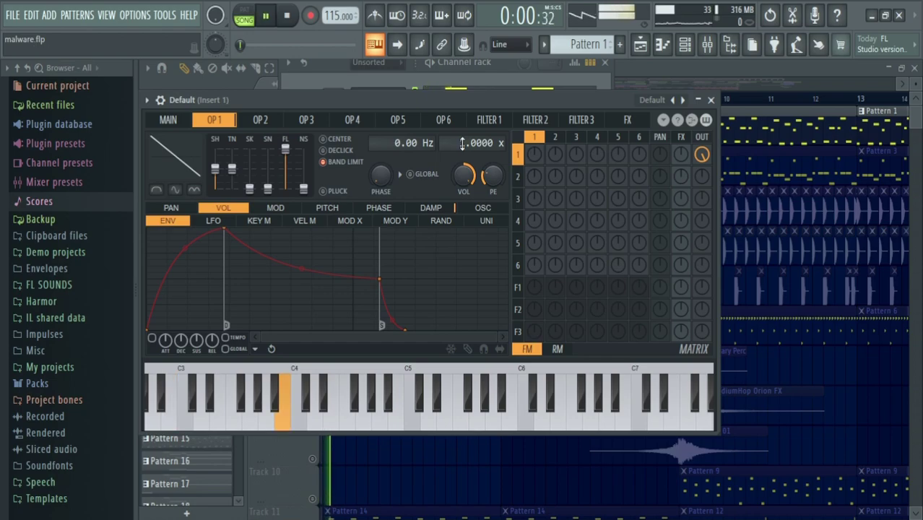
key(Escape)
key(Escape)
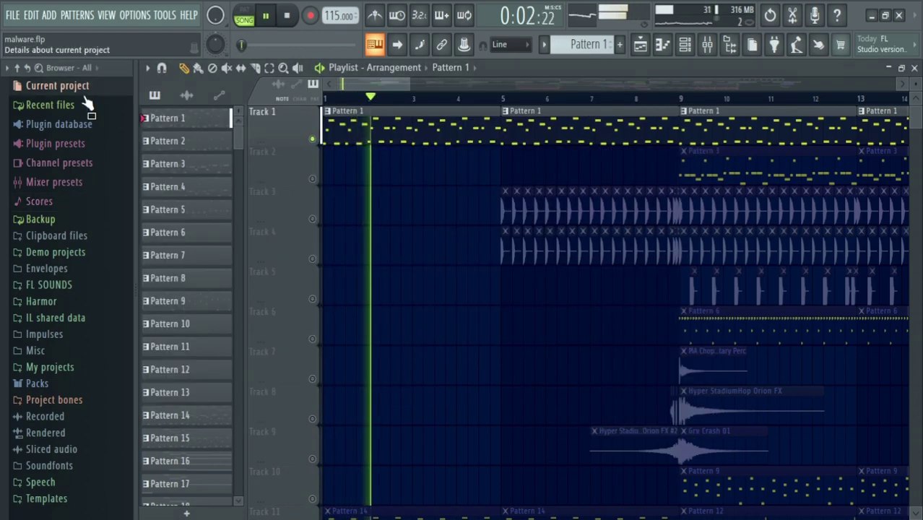
- Play back Track 1, then take it out of solo so all tracks are active
click(83, 92)
click(79, 119)
click(78, 90)
key(space)
click(313, 138)
key(space)
key(space)
right_click(314, 139)
- Play Track 11 in solo and open its DynaFelt GOL instrument from the channel rack
scroll(662, 265, down, 2)
scroll(663, 265, down, 2)
drag(663, 265, 203, 167)
scroll(433, 270, up, 4)
click(58, 85)
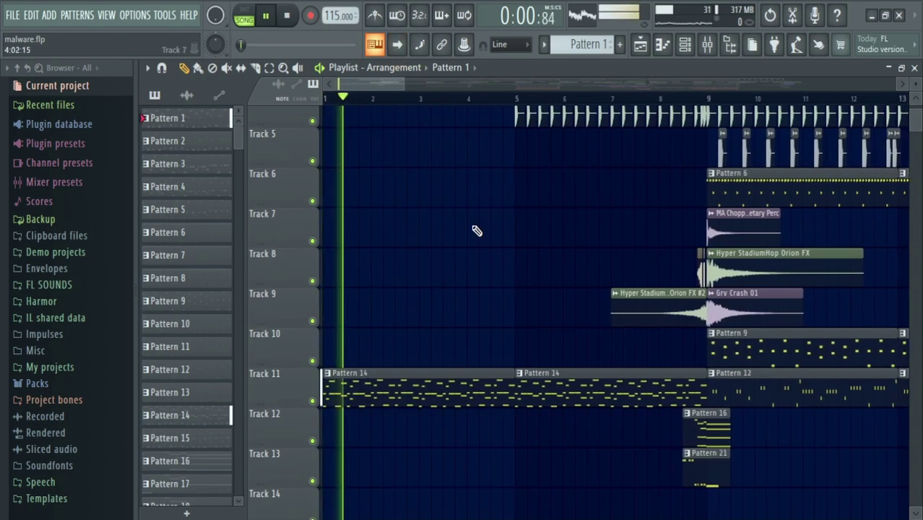
key(space)
scroll(532, 214, up, 3)
click(686, 45)
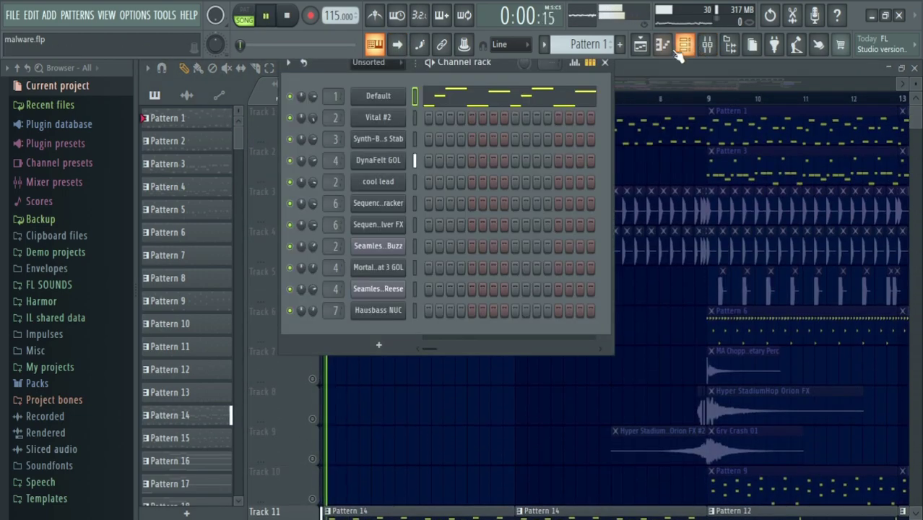
click(368, 158)
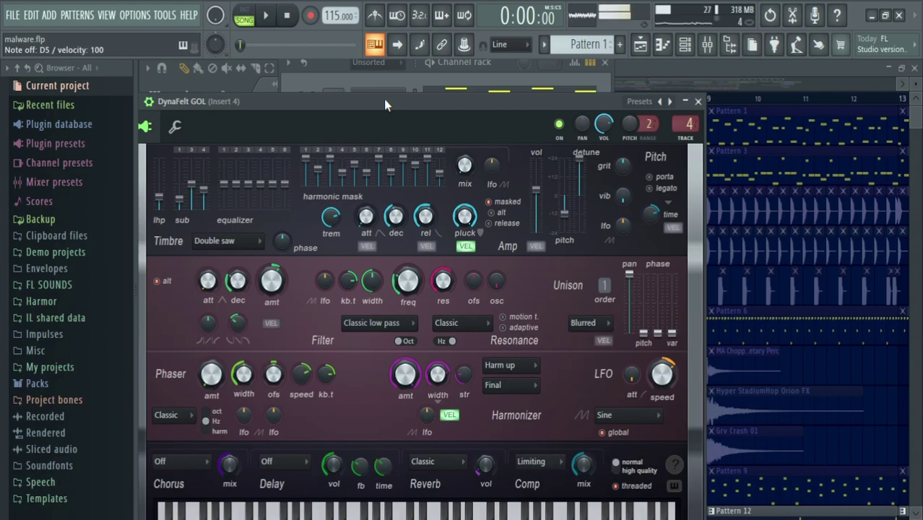
- Load the DynaFelt GOL preset in a new channel and move all of Pattern 14's notes to it
key(Escape)
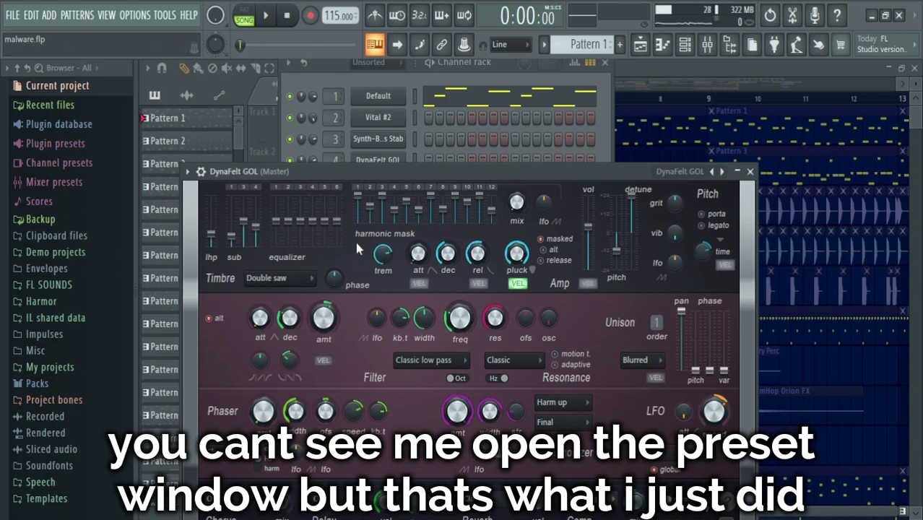
key(z)
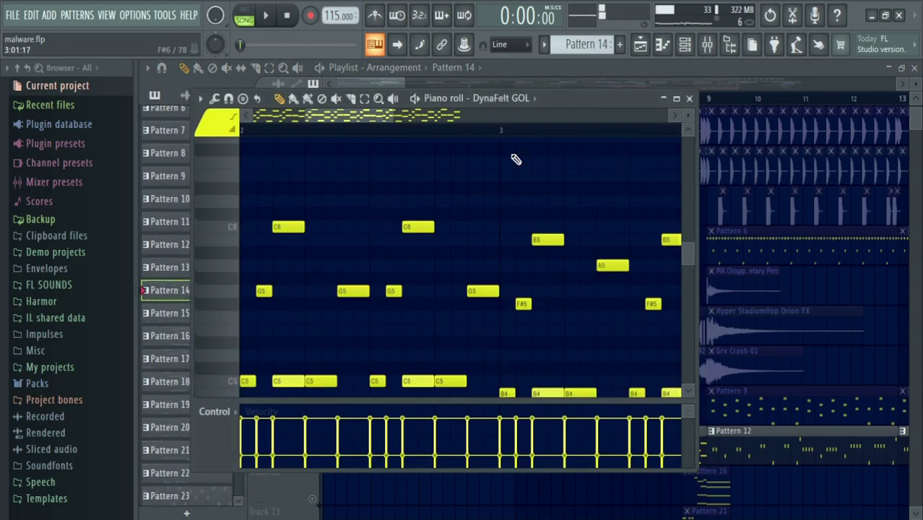
scroll(519, 134, down, 3)
key(ctrl+a)
key(ctrl+x)
click(522, 99)
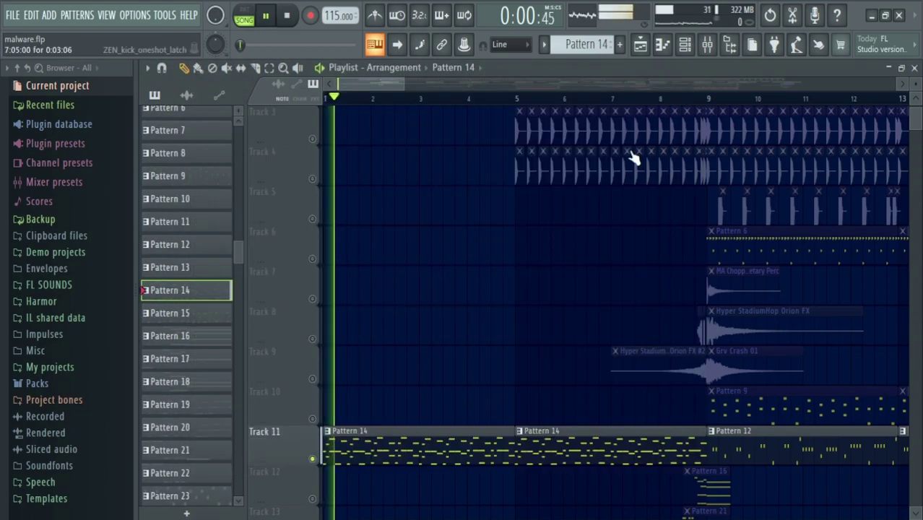
- Check the channel rack and play Track 11 with the new DynaFelt GOL channel
click(686, 45)
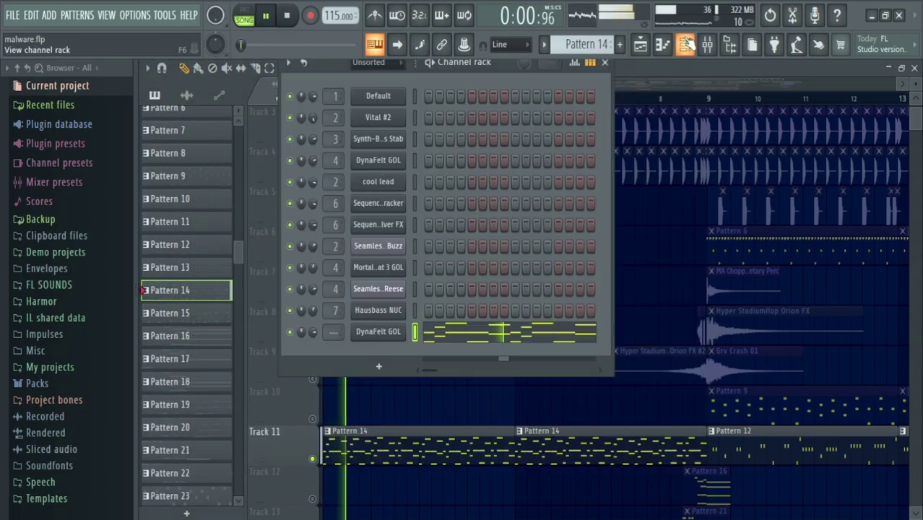
click(667, 45)
key(space)
scroll(538, 185, down, 1)
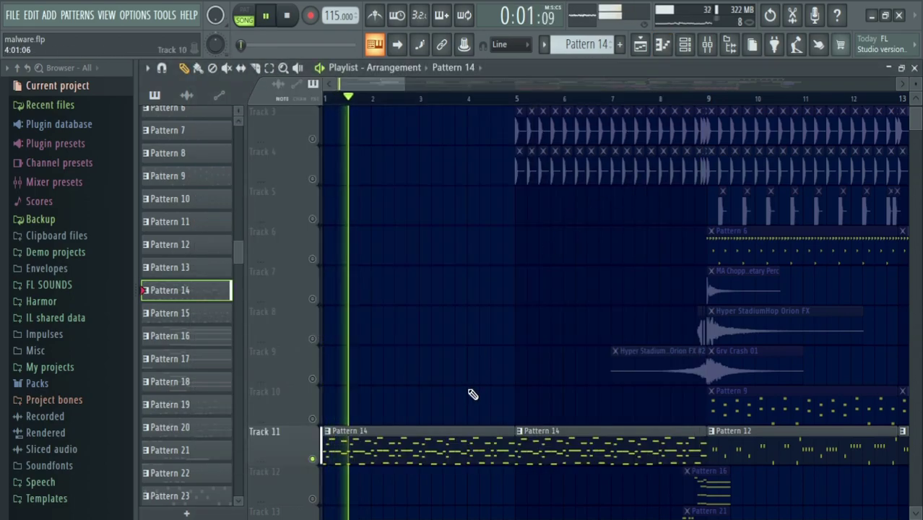
key(space)
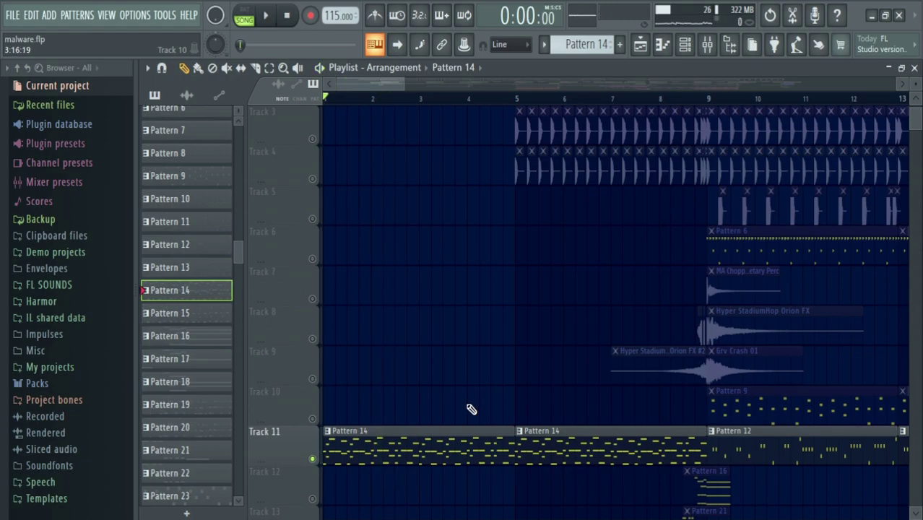
- Cut all of Pattern 14's notes, paste them into another DynaFelt GOL channel and play the result
double_click(447, 437)
key(ctrl+b)
scroll(626, 236, down, 3)
key(ctrl+a)
key(ctrl+x)
click(518, 99)
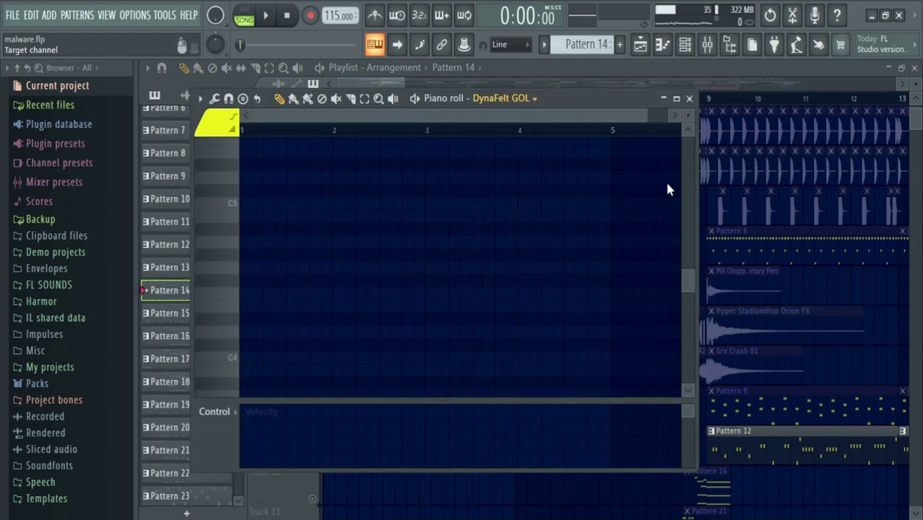
key(ctrl+v)
key(space)
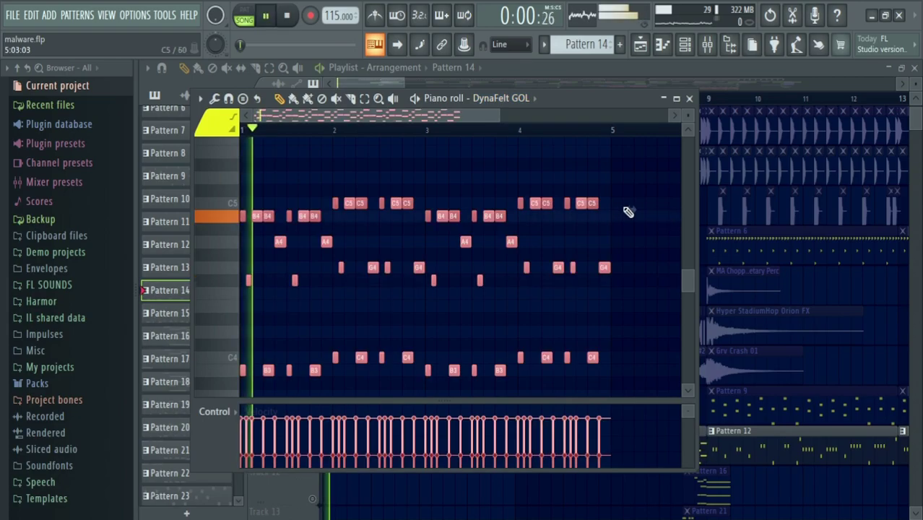
- Stop playback and move the pasted notes back to the DynaFelt GOL channel routed to Insert 4
key(space)
key(ctrl+x)
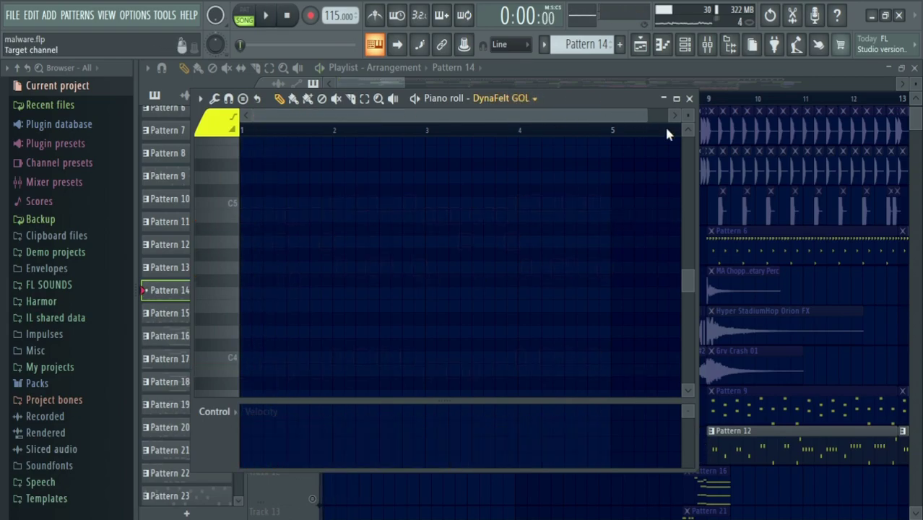
key(ctrl+v)
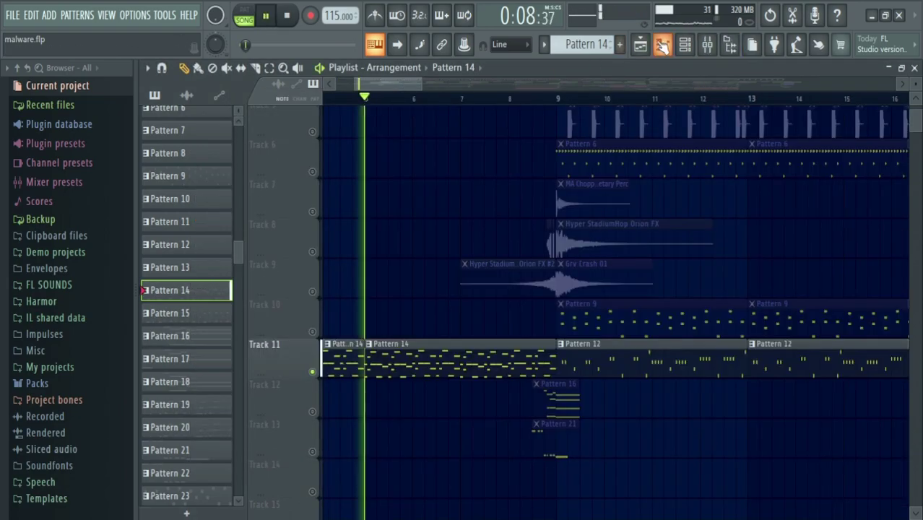
- Open the mixer and bypass all the effects on Insert 4, from Gross Beat to FX, while playing Track 11
click(686, 45)
click(687, 45)
click(726, 44)
key(space)
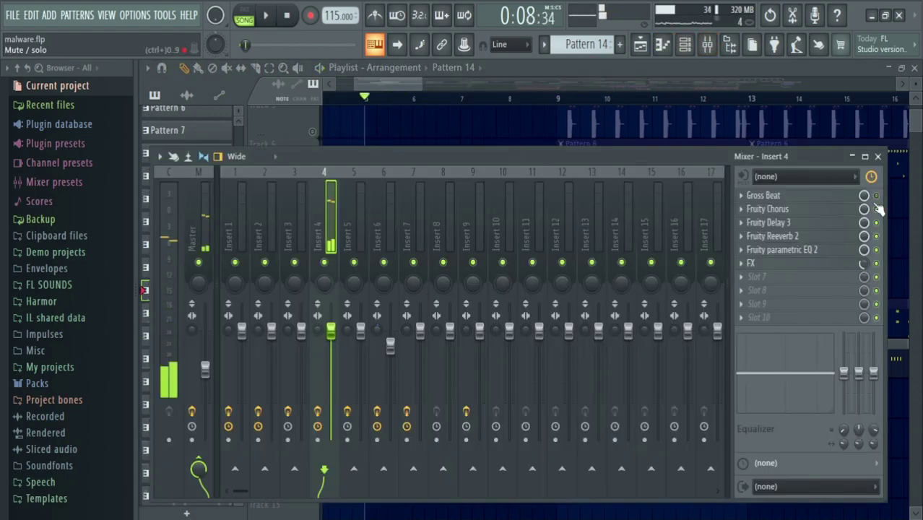
click(877, 263)
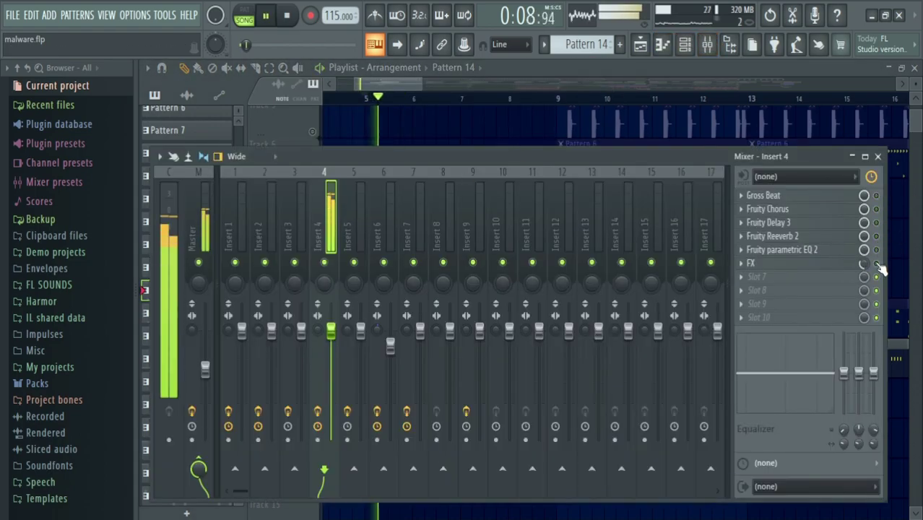
key(space)
- Turn all the Insert 4 effects back on, play Track 11 with them and close the mixer
click(877, 223)
key(space)
click(877, 209)
click(877, 196)
key(space)
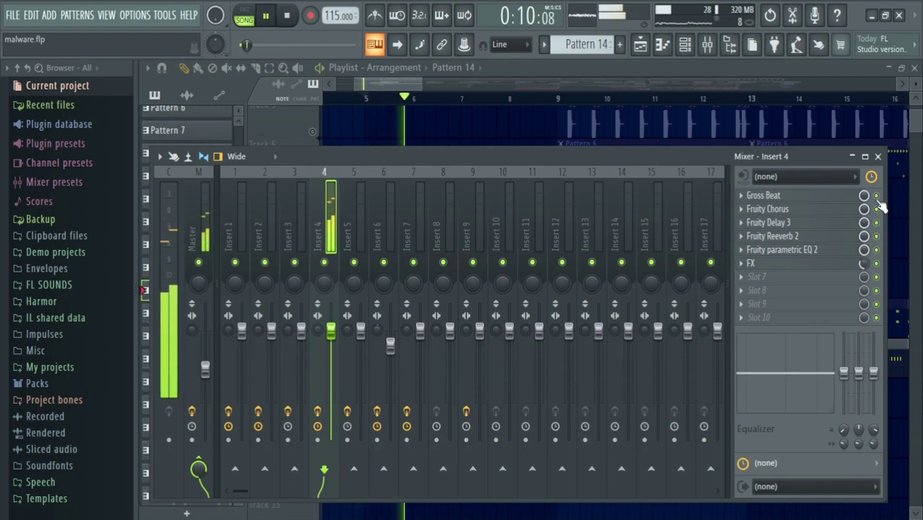
click(877, 156)
key(space)
- Solo Track 3 and audition its ZEN_kick_oneshot_lobster sample in the sample's settings window
scroll(505, 217, up, 4)
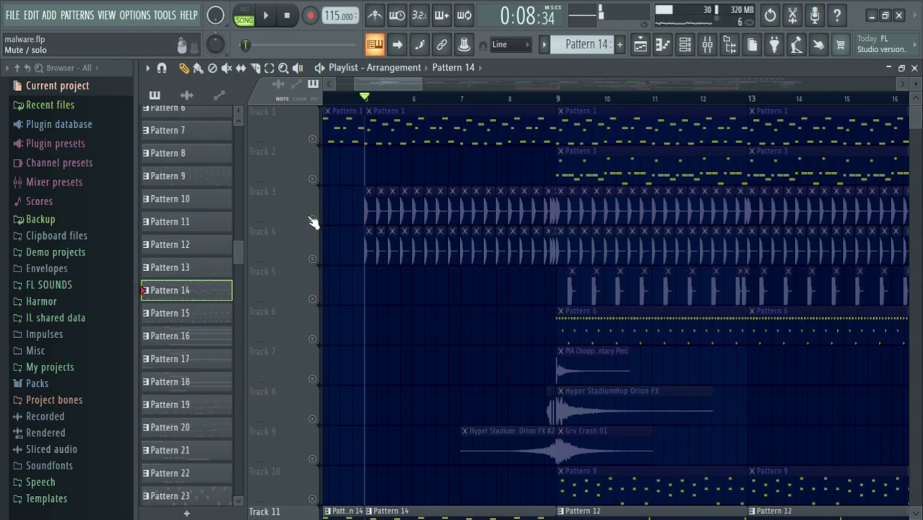
right_click(312, 219)
key(space)
double_click(376, 201)
key(space)
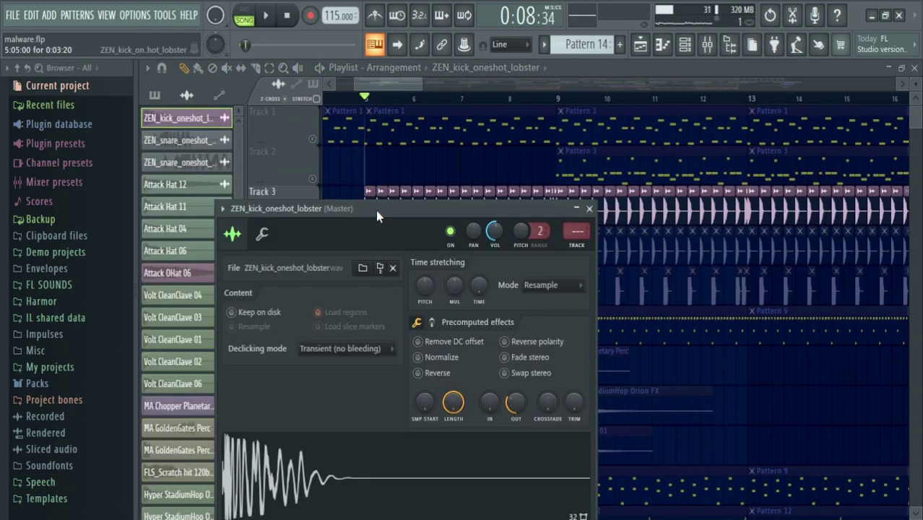
drag(376, 210, 407, 151)
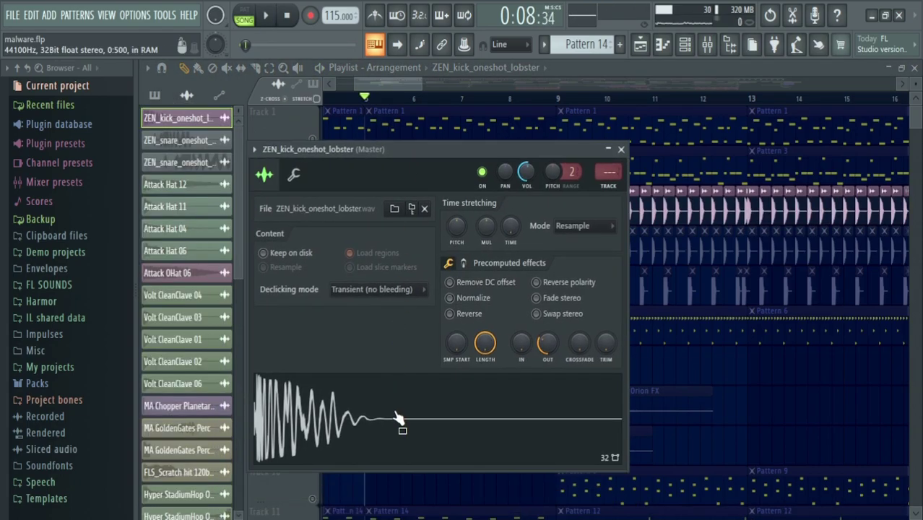
click(453, 410)
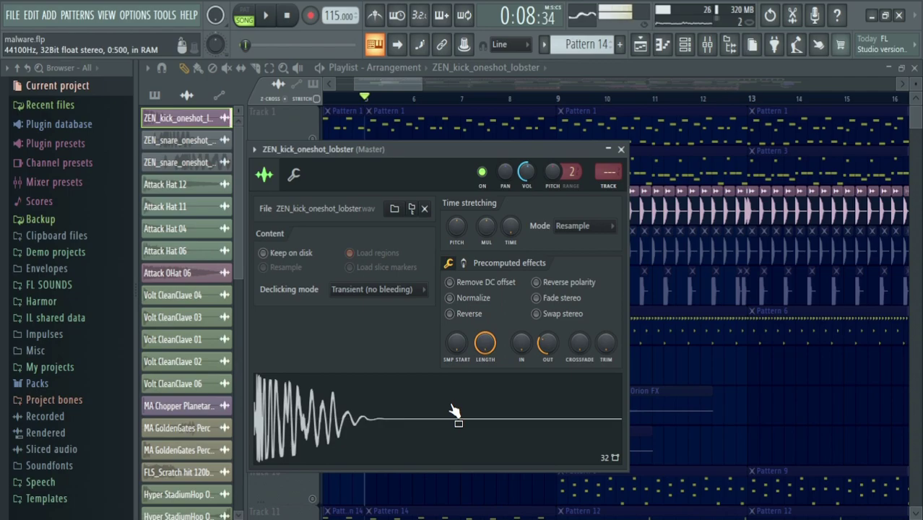
- Inspect the ZEN_kick_oneshot_latch sample on Track 4, then compare the two kick tracks by playing in solo
key(Escape)
scroll(387, 280, up, 4)
double_click(371, 256)
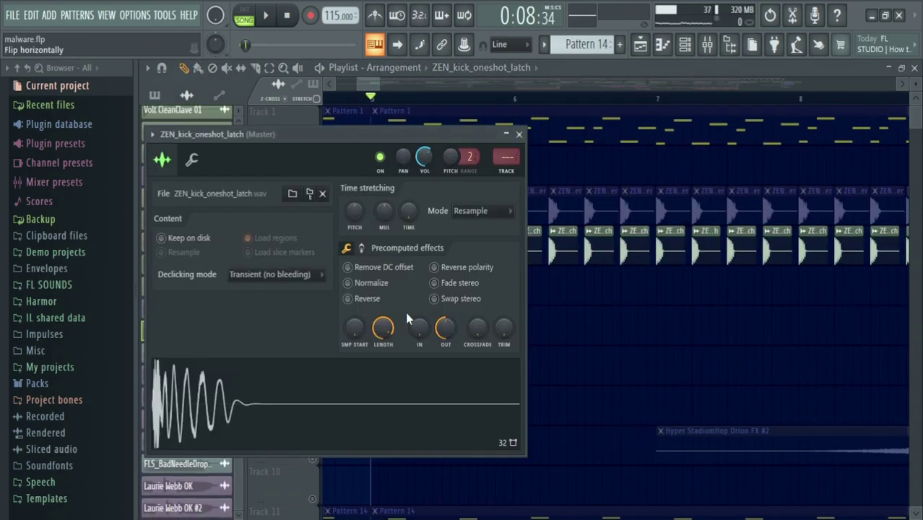
key(Escape)
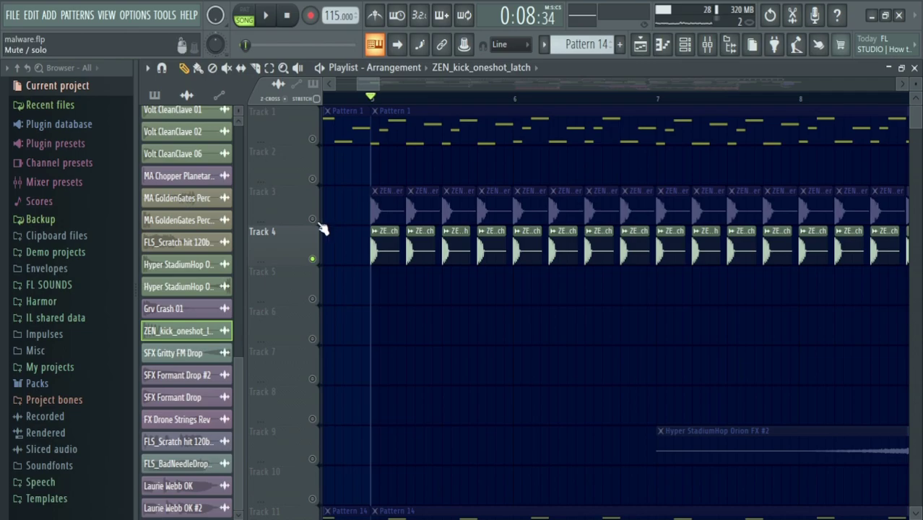
key(space)
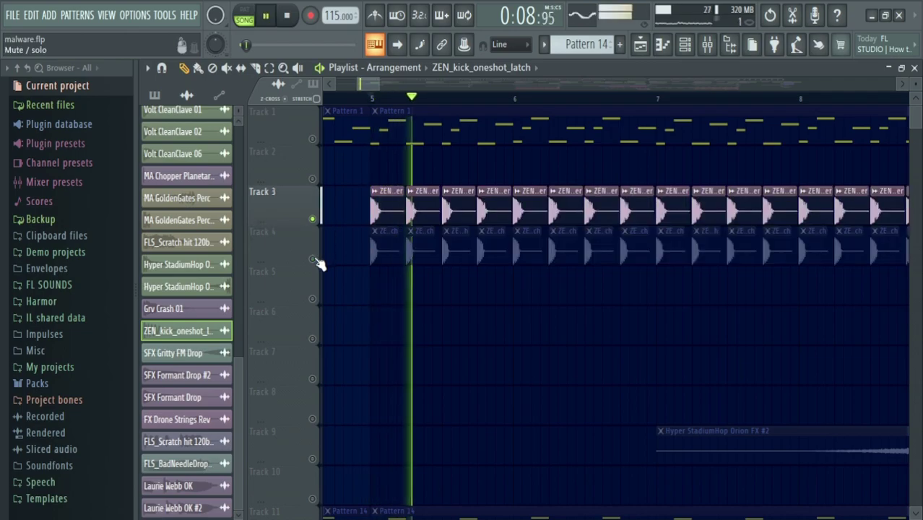
- Play Track 3's kick alone, then unmute Track 4 and play both kick tracks together
key(space)
key(space)
click(313, 219)
key(space)
key(space)
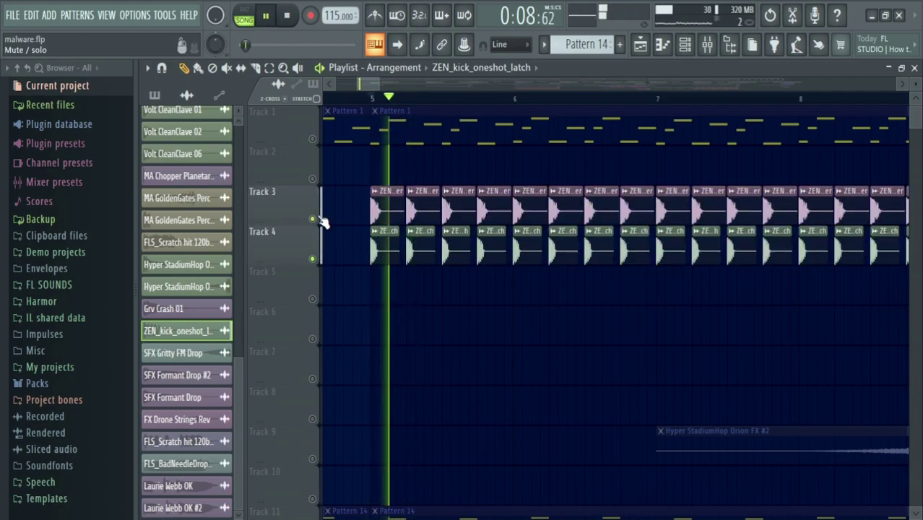
key(space)
scroll(181, 242, up, 5)
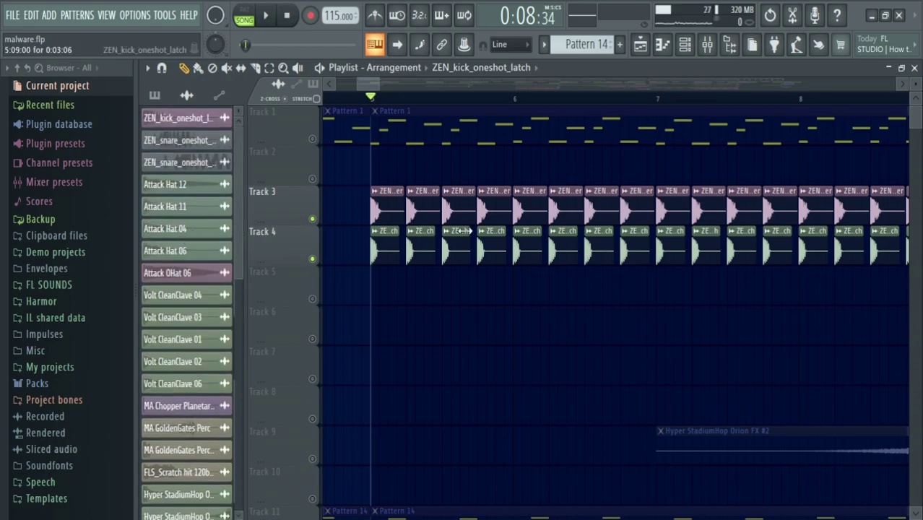
- Solo Track 5, which holds the ZEN_snare_oneshot_fever clips
scroll(469, 235, right, 3)
scroll(478, 239, down, 1)
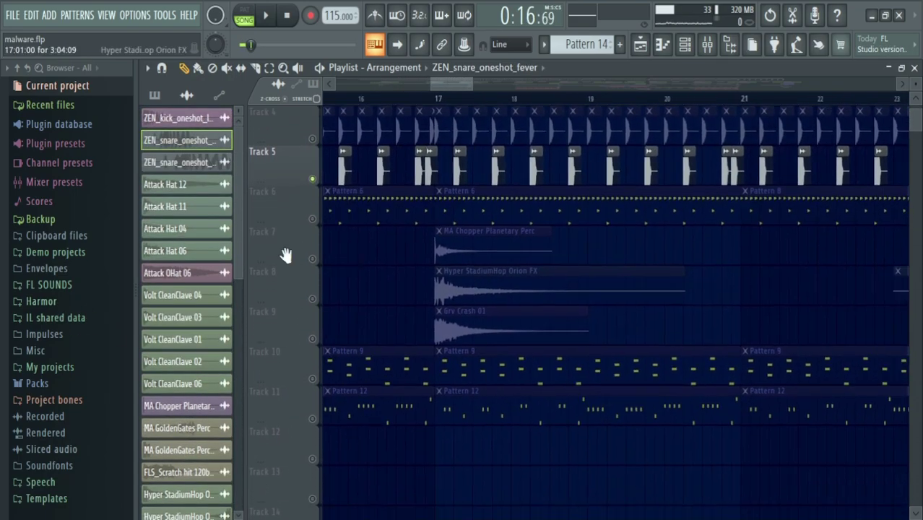
drag(805, 343, 313, 270)
- Solo Track 13 further along the arrangement and play its section
scroll(470, 332, up, 3)
drag(499, 492, 313, 381)
click(312, 315)
click(452, 99)
key(space)
key(space)
scroll(383, 228, down, 3)
drag(390, 239, 761, 290)
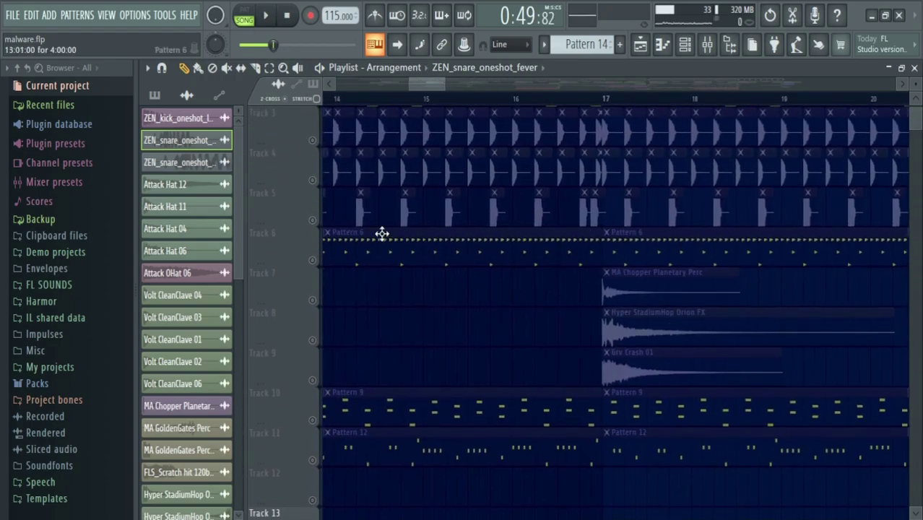
- Solo Track 5 again with playback set to bar 9, and look through the FL SOUNDS folder in the browser
scroll(304, 219, left, 5)
click(312, 225)
click(344, 99)
click(50, 284)
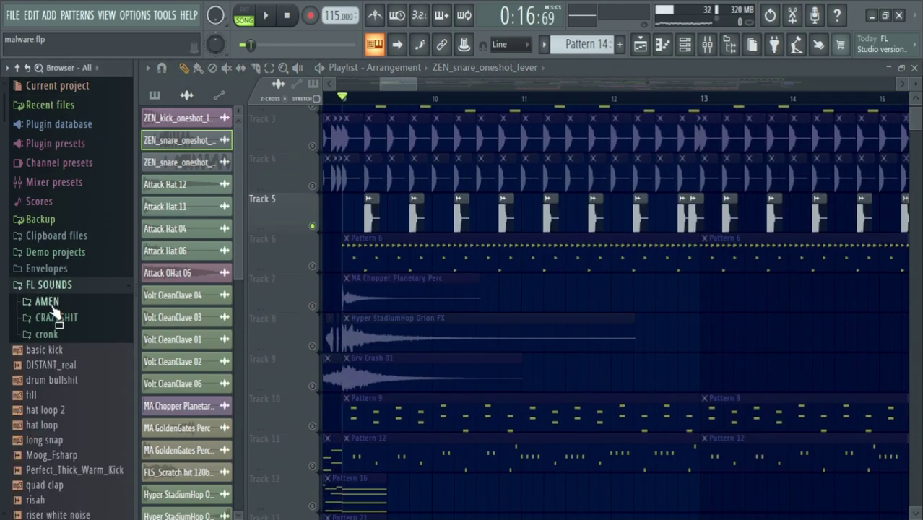
scroll(72, 347, down, 10)
scroll(73, 340, up, 8)
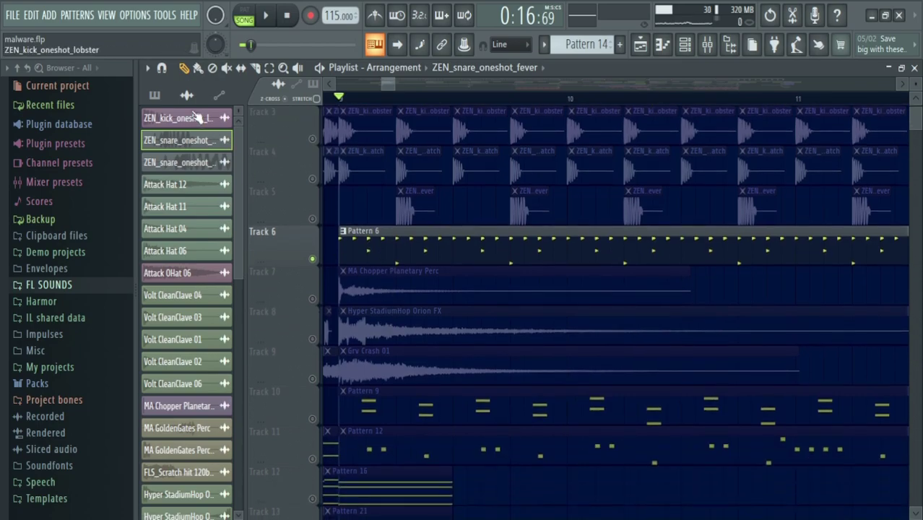
- Play Track 6's Pattern 6 in solo while checking the Attack Hat and Volt CleanClave samples it triggers
scroll(198, 159, down, 5)
key(space)
scroll(203, 203, up, 5)
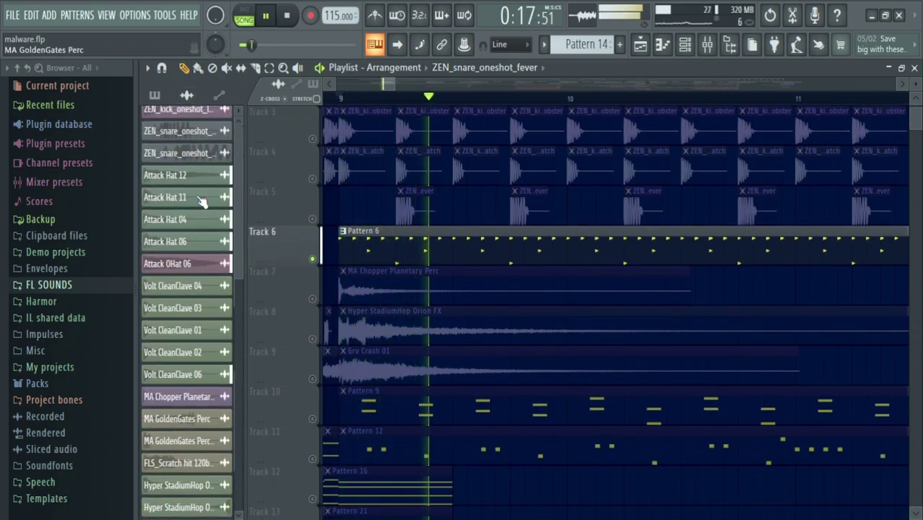
key(space)
scroll(210, 216, down, 2)
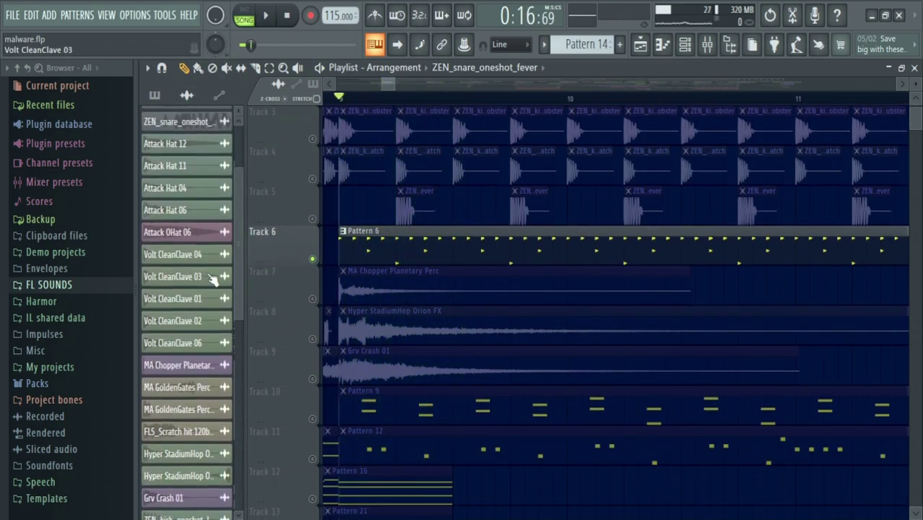
scroll(240, 222, up, 1)
key(space)
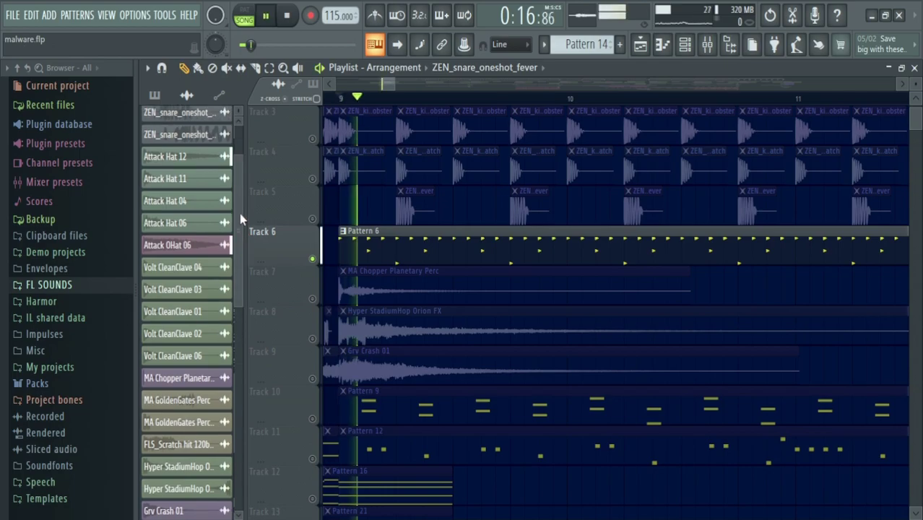
key(space)
key(F6)
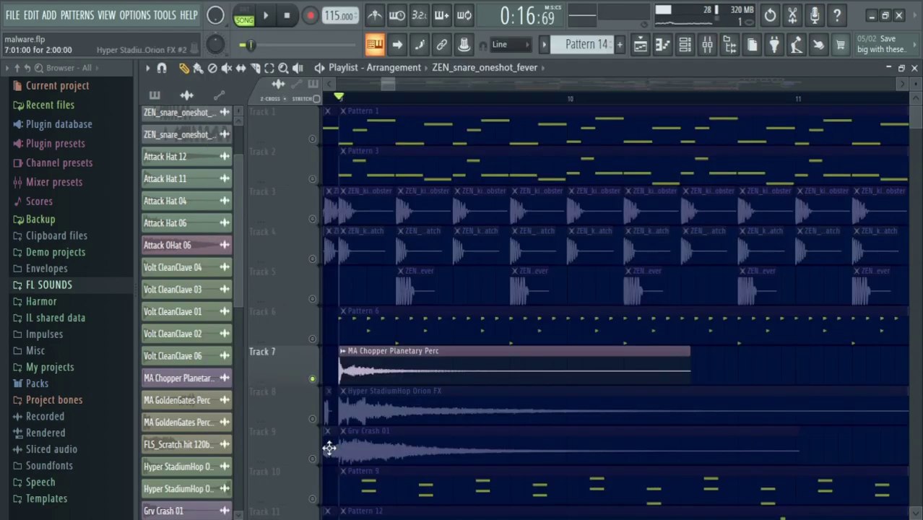
- Play Track 8's Hyper StadiumHop Orion FX in solo, then solo and play Track 9's Grv Crash 01
scroll(475, 434, down, 2)
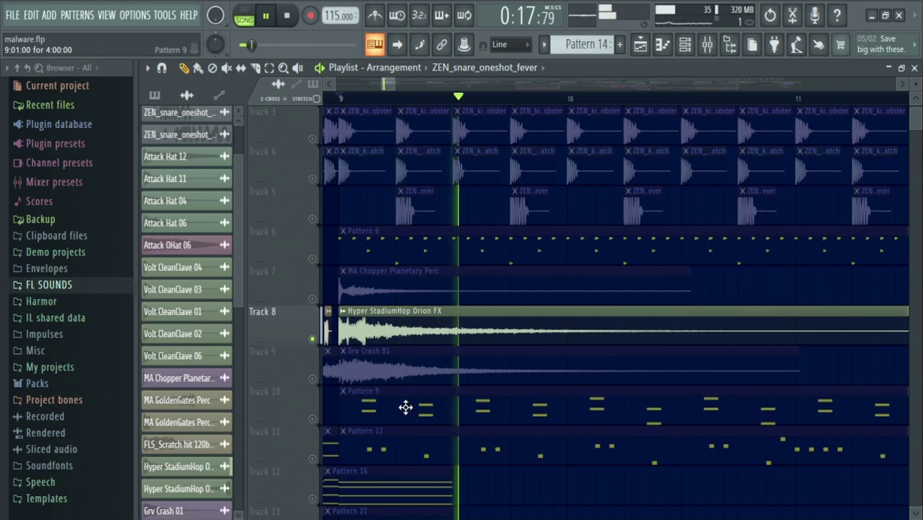
click(398, 322)
key(space)
right_click(313, 379)
key(space)
click(352, 369)
key(space)
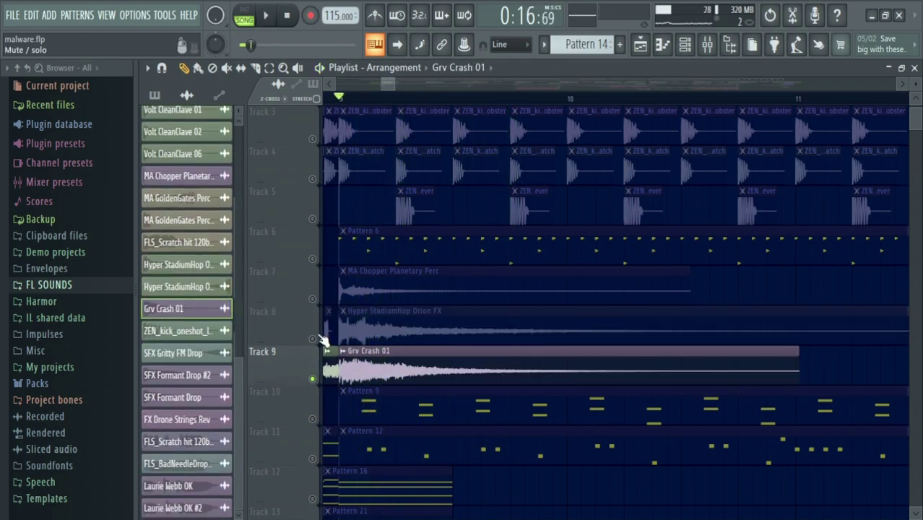
- Enable Tracks 7, 8 and 9 together and play the transition from just before bar 9
right_click(313, 339)
click(313, 299)
click(312, 379)
key(space)
drag(327, 314, 408, 247)
click(350, 98)
key(space)
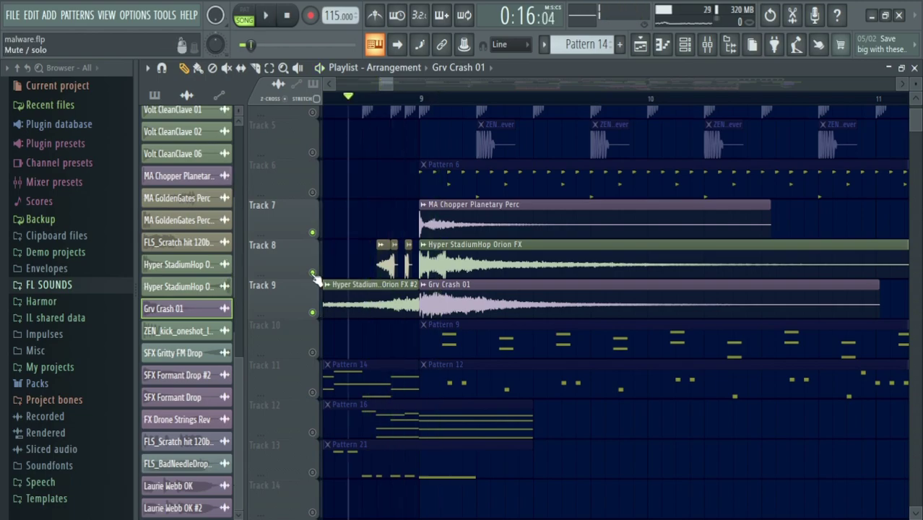
- Solo Track 8 and audition the MA GoldenGates Perc sample in its settings window
right_click(312, 273)
double_click(386, 265)
key(space)
key(space)
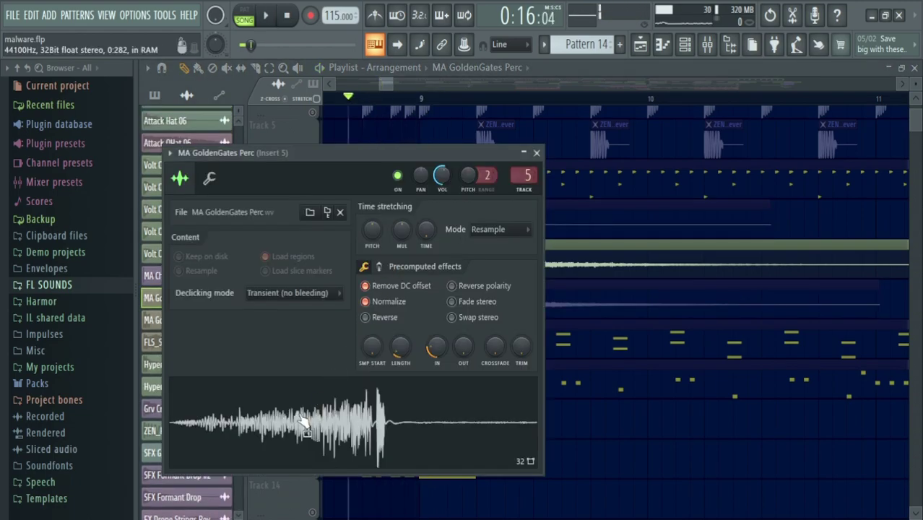
key(Escape)
key(space)
key(space)
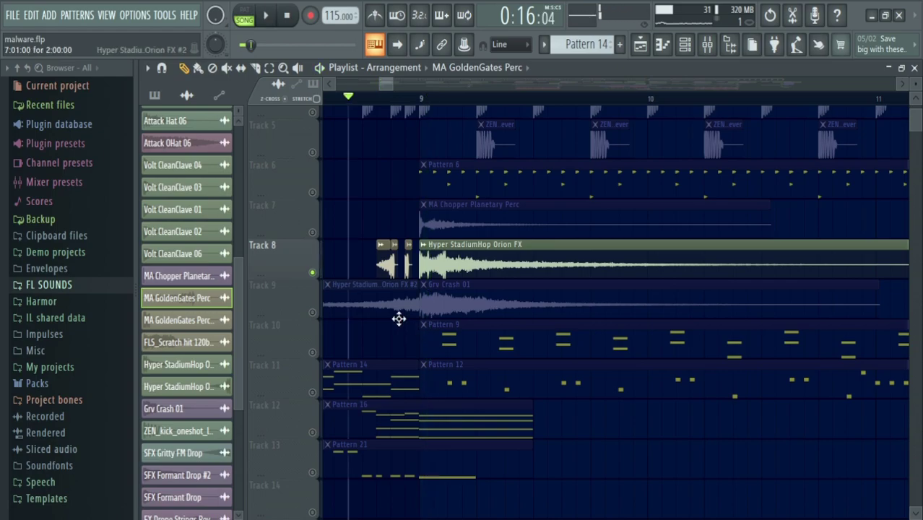
- Solo Track 12, switch the solo to Track 13 and play its Pattern 21 from the clip's start
drag(421, 309, 482, 294)
right_click(314, 362)
right_click(314, 401)
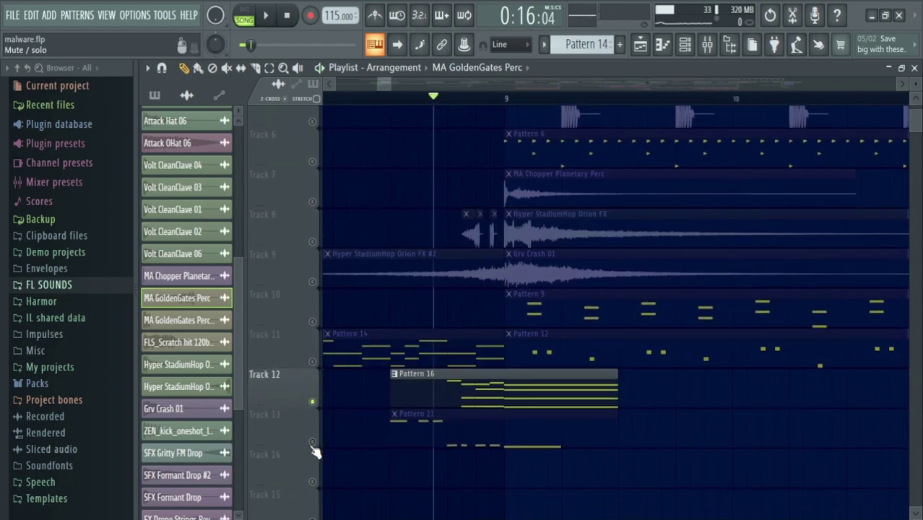
right_click(313, 441)
click(392, 101)
scroll(560, 302, down, 2)
key(space)
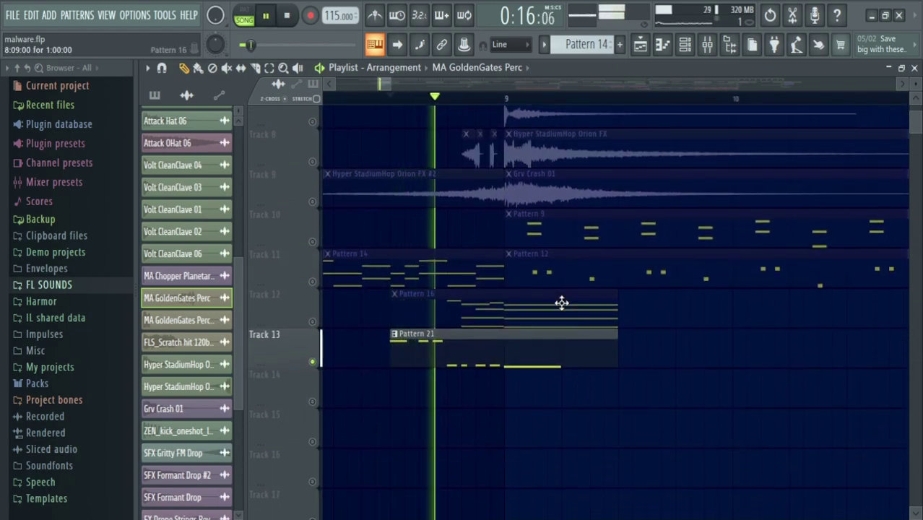
- Show the Unsorted channels in the channel rack and inspect the SeamlessR - Buzz instrument
click(685, 46)
scroll(431, 153, down, 3)
key(space)
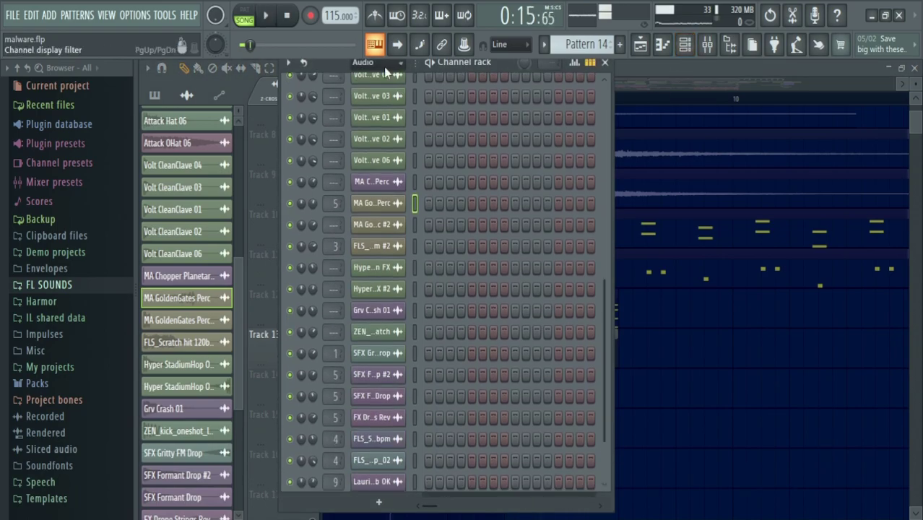
click(374, 124)
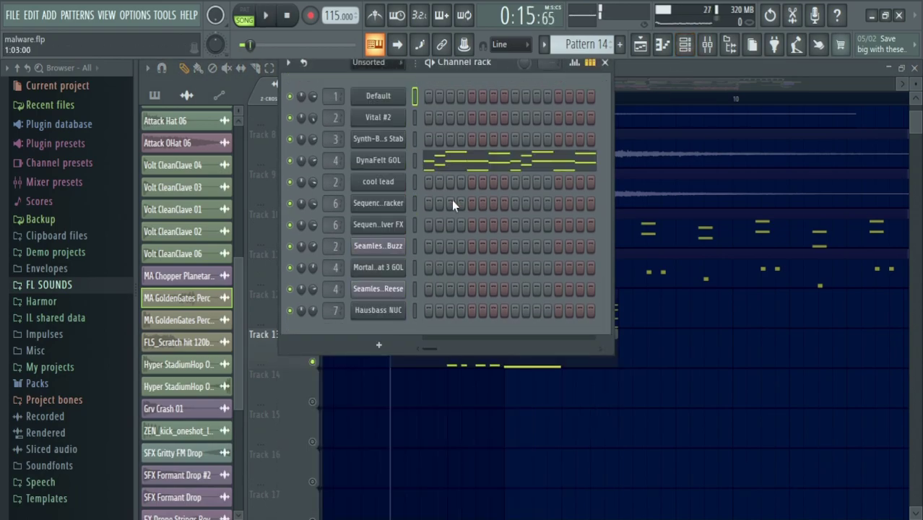
click(378, 245)
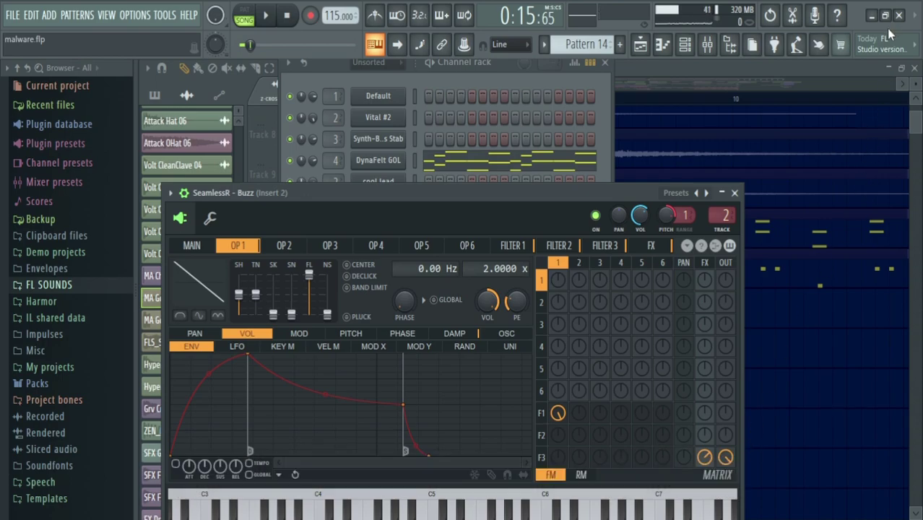
key(Escape)
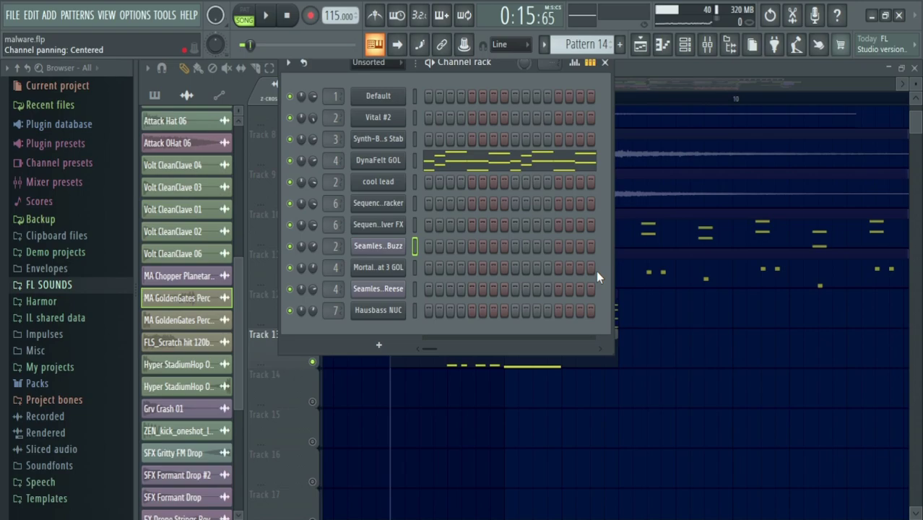
- Play Track 13 with all the mixer's Insert 2 effects bypassed, then turn those effects back on
click(708, 44)
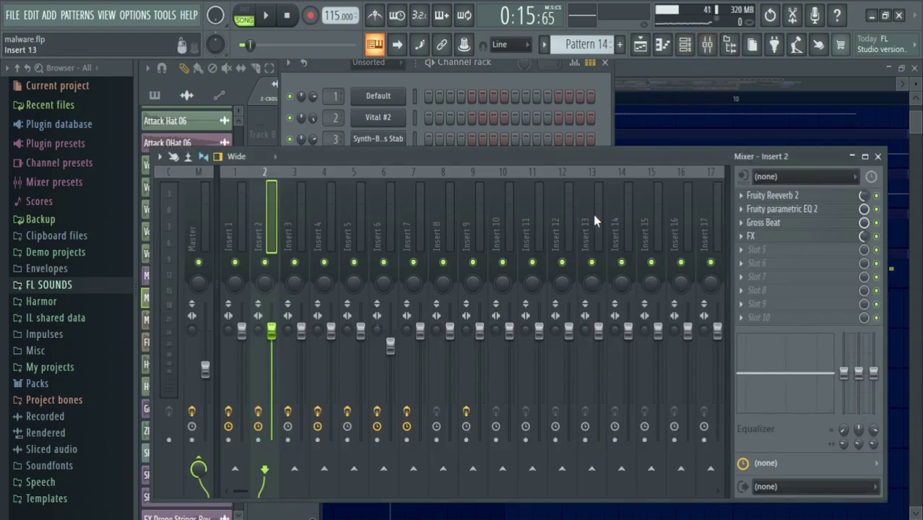
click(876, 222)
key(space)
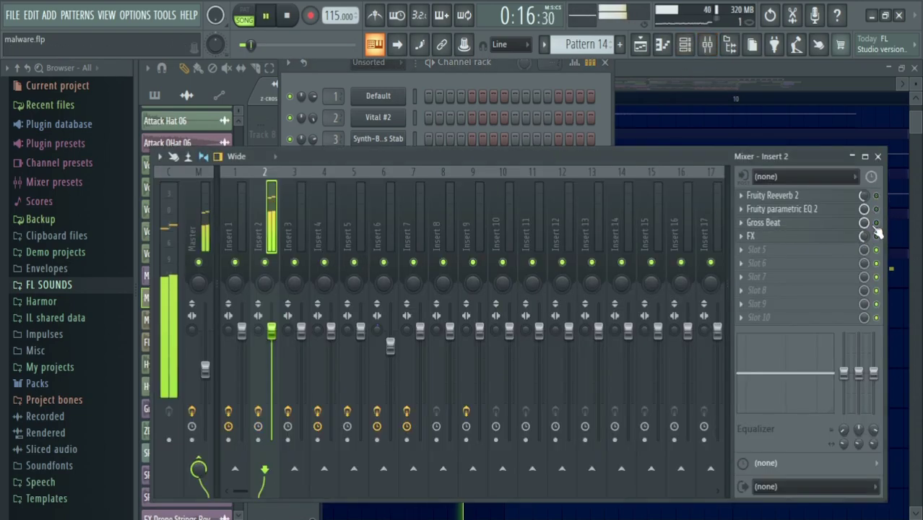
click(877, 195)
key(space)
key(z)
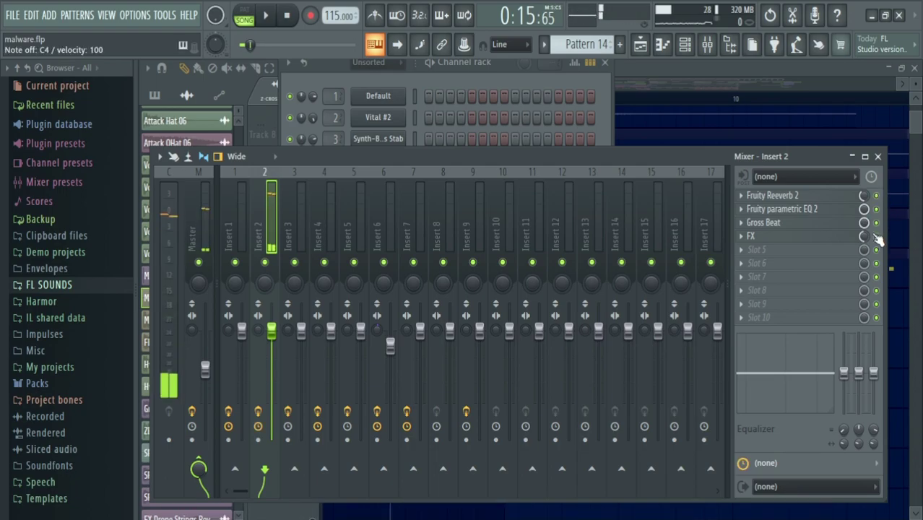
- Solo Track 12, play its Pattern 16 and move the playback position to the pattern's first note
key(F5)
key(space)
key(space)
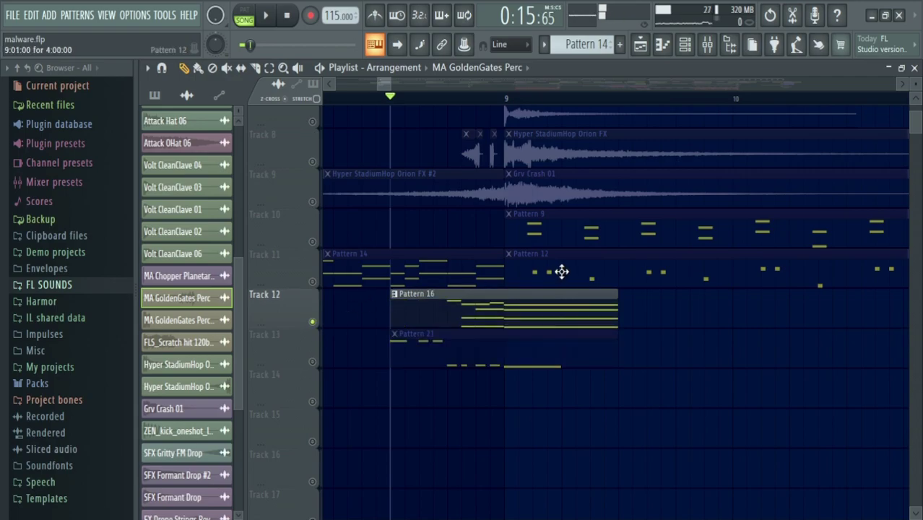
key(space)
key(space)
click(448, 97)
- Open the cool lead channel from the channel rack and view its Operator 2 settings
click(686, 45)
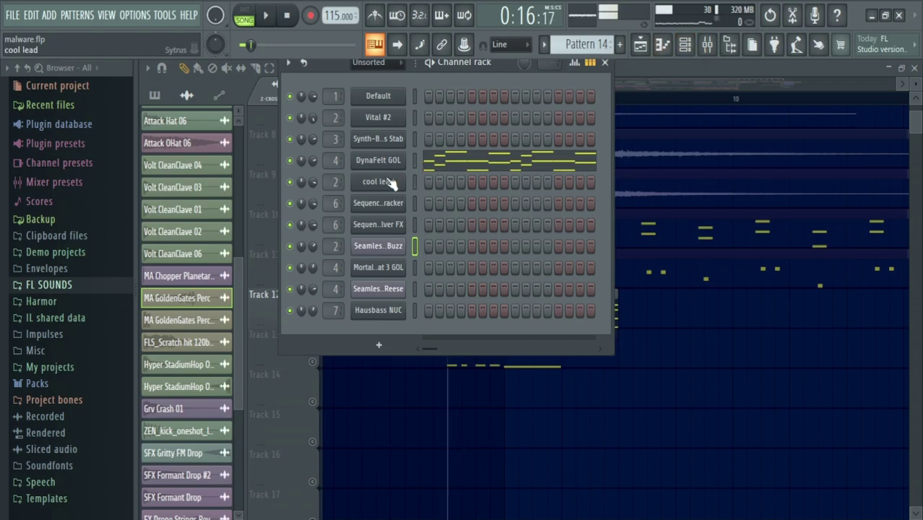
click(390, 182)
click(282, 206)
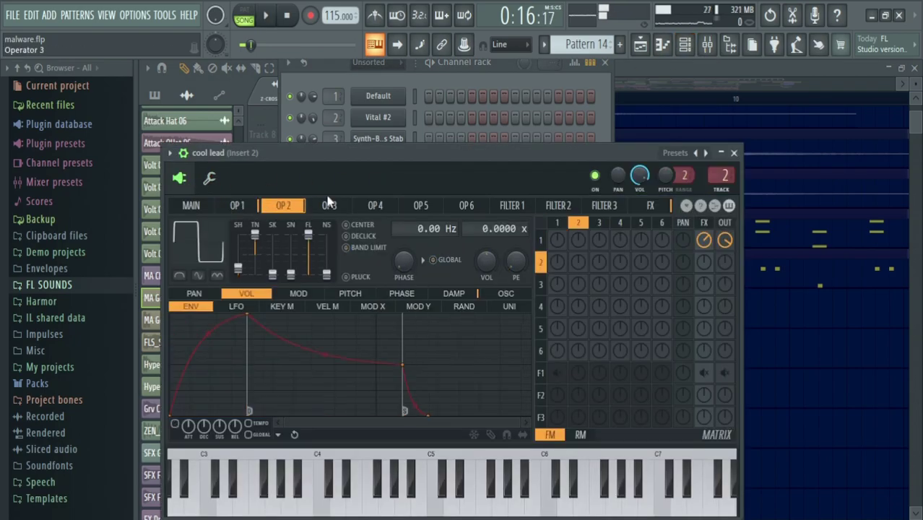
- Bypass Fruity Reeverb 2, Fruity parametric EQ 2, Gross Beat and FX on Insert 2 and play Track 12 without them
click(684, 45)
click(707, 44)
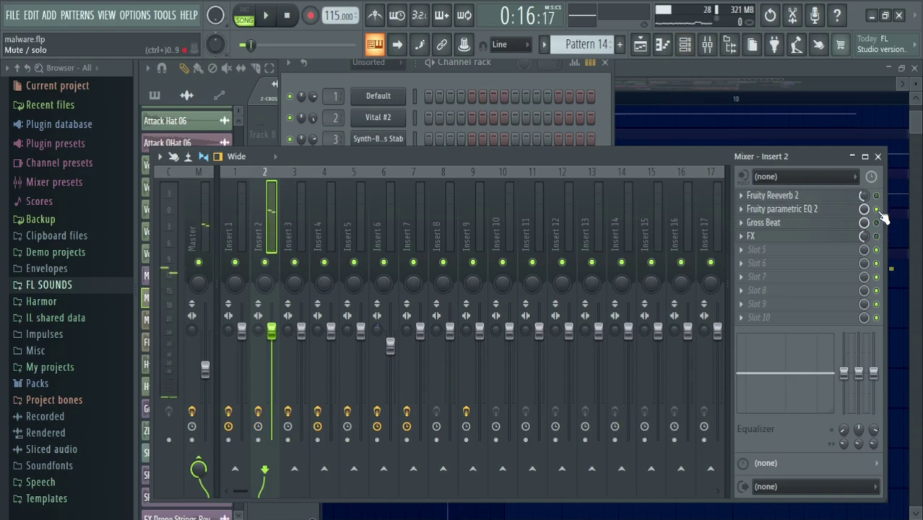
key(F9)
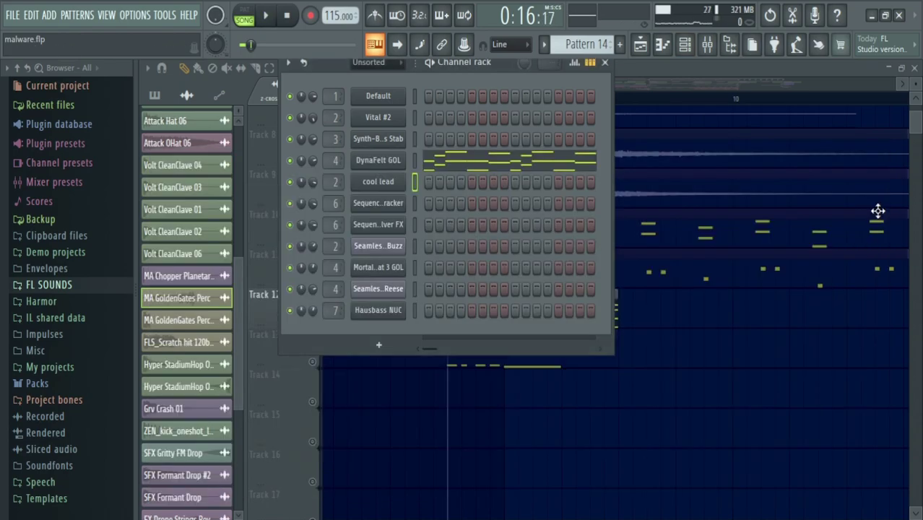
click(714, 46)
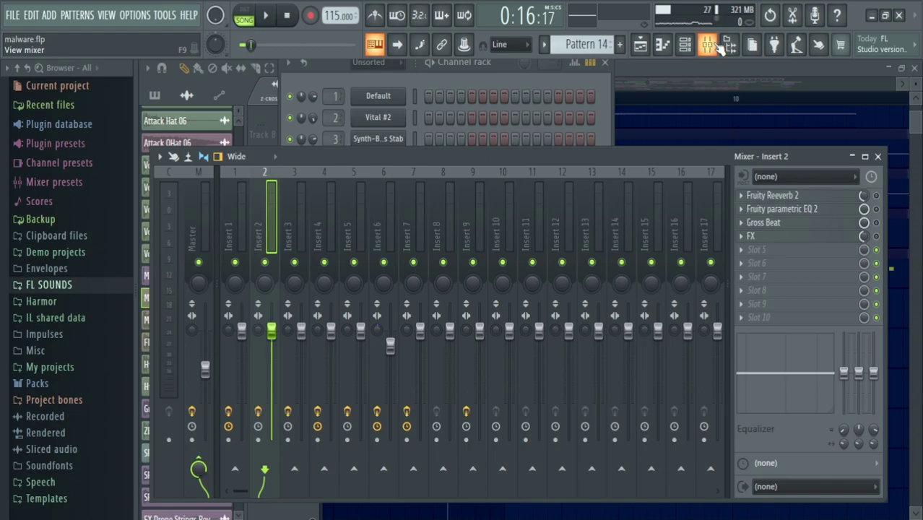
key(space)
click(713, 47)
key(space)
- Reopen the cool lead instrument and play Track 12 while examining Operator 1's pitch LFO
click(378, 181)
key(z)
key(w)
key(w)
key(e)
key(z)
key(y)
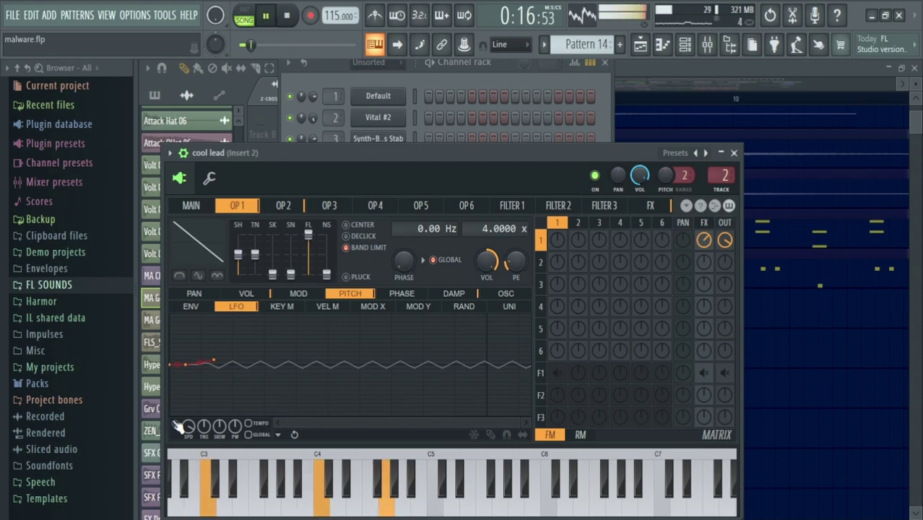
key(space)
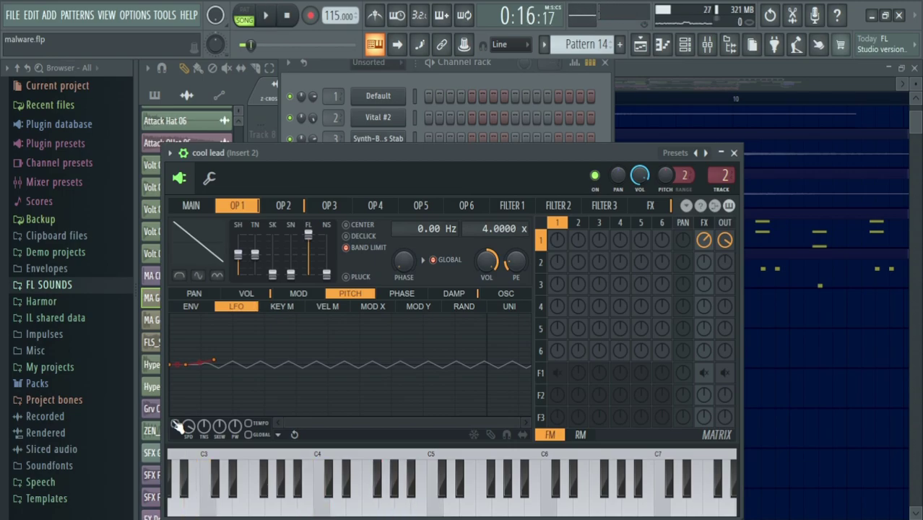
- Check cool lead's Operator 2 and Operator 1 pitch LFOs and play Track 12 with Operator 1's pitch LFO amount at +581 cents
key(z)
key(z)
click(283, 205)
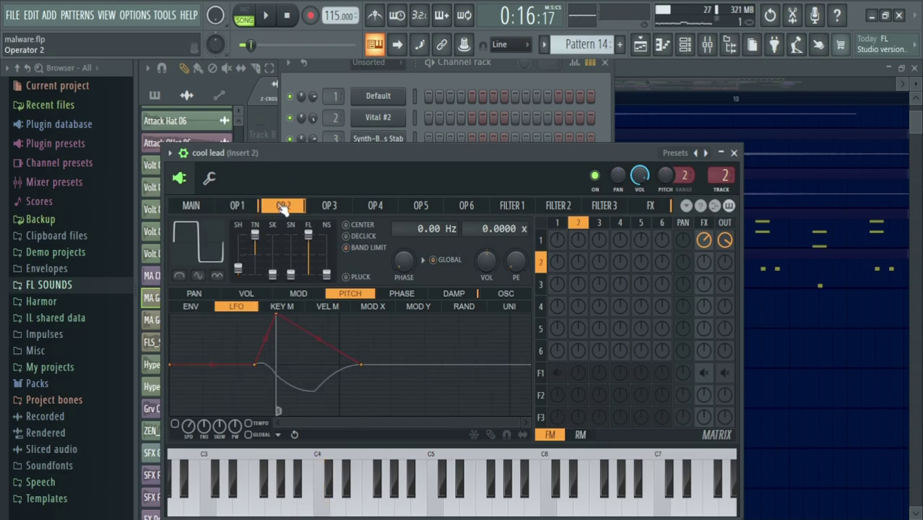
key(space)
click(239, 206)
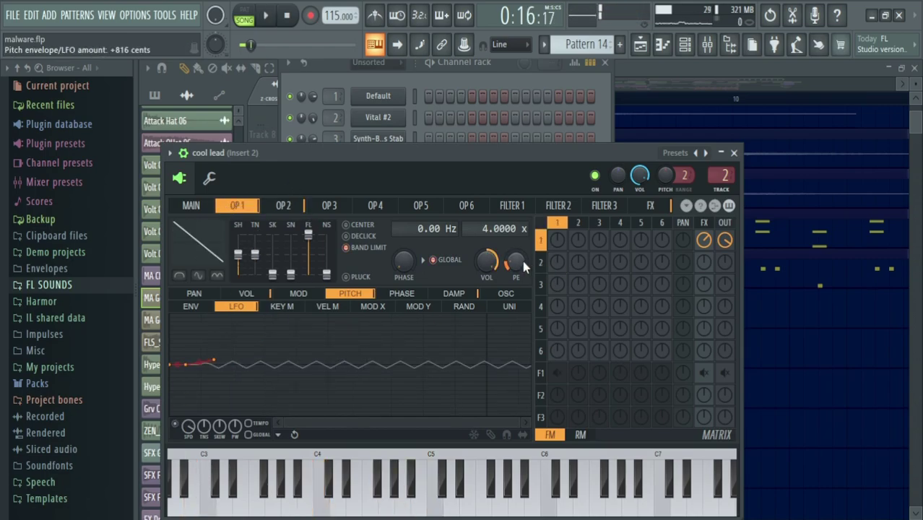
key(space)
key(space)
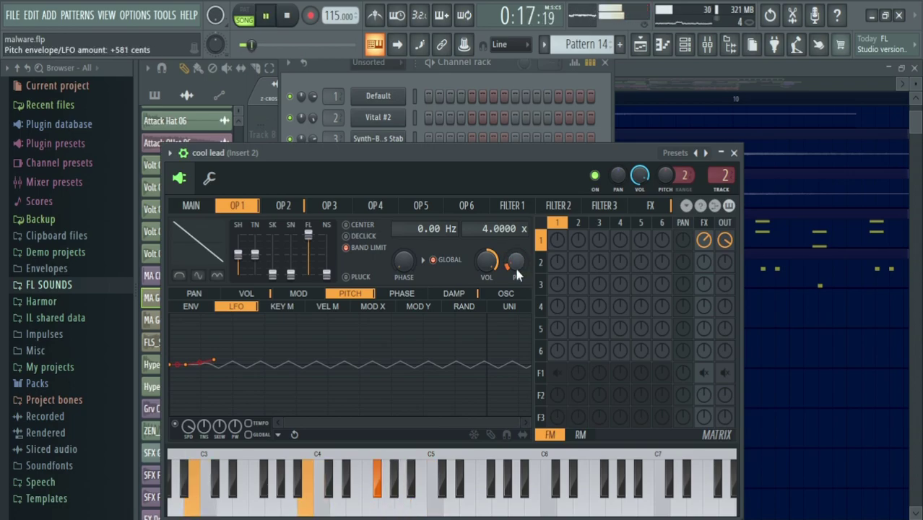
key(space)
- Re-enable Fruity Reeverb 2, Fruity parametric EQ 2, Gross Beat and FX on Insert 2 around a short playback, and return to the playlist
click(707, 45)
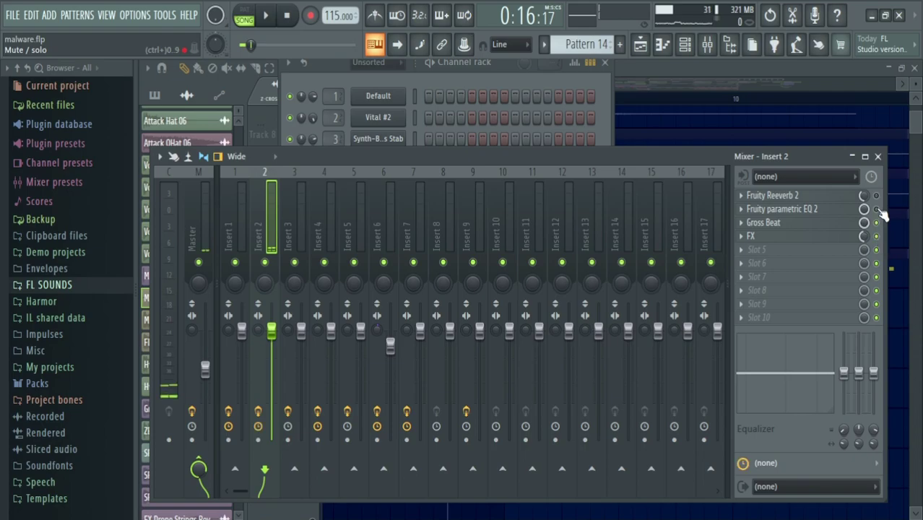
key(space)
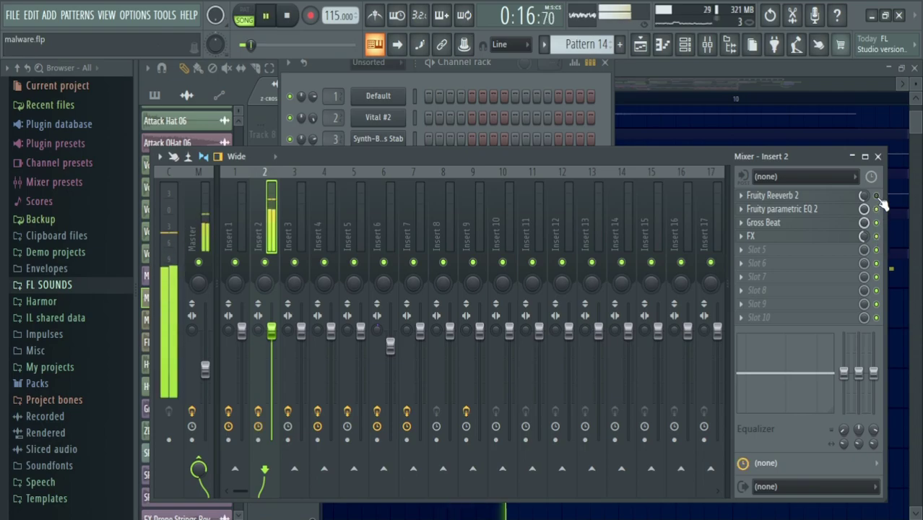
key(space)
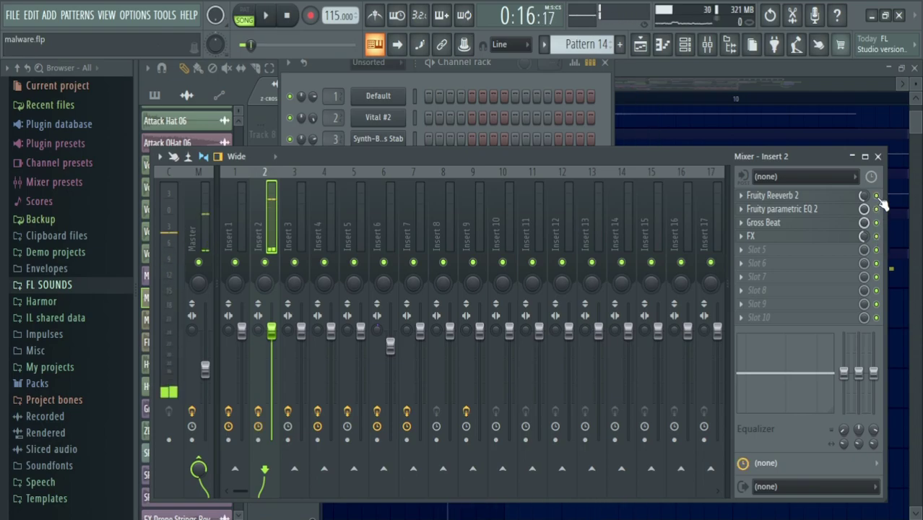
key(F9)
key(F6)
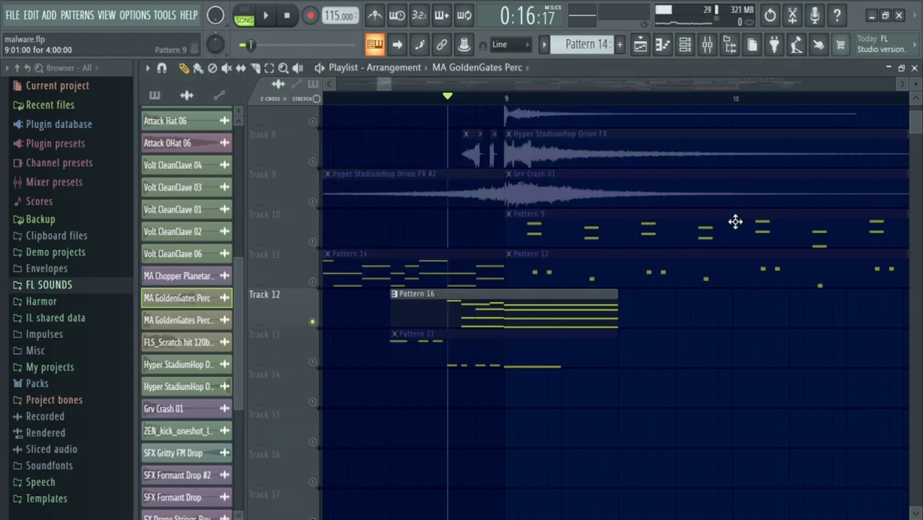
- Play Track 12's Pattern 16 with the Insert 2 effects active
key(space)
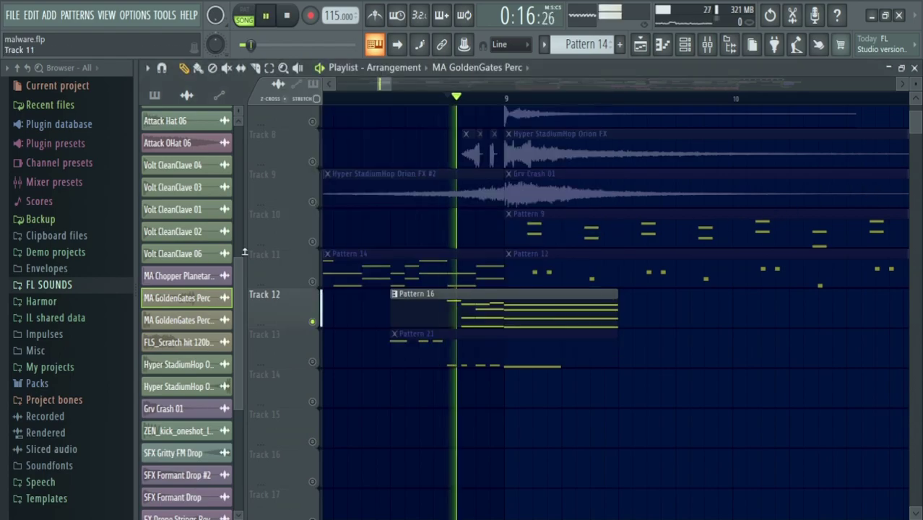
scroll(186, 253, up, 3)
key(space)
- Solo Track 2 and bring up its Vital #2 channel from the channel rack, closing the instrument window after viewing it
ctrl+scroll(449, 319, down, 2)
scroll(445, 248, up, 6)
click(318, 172)
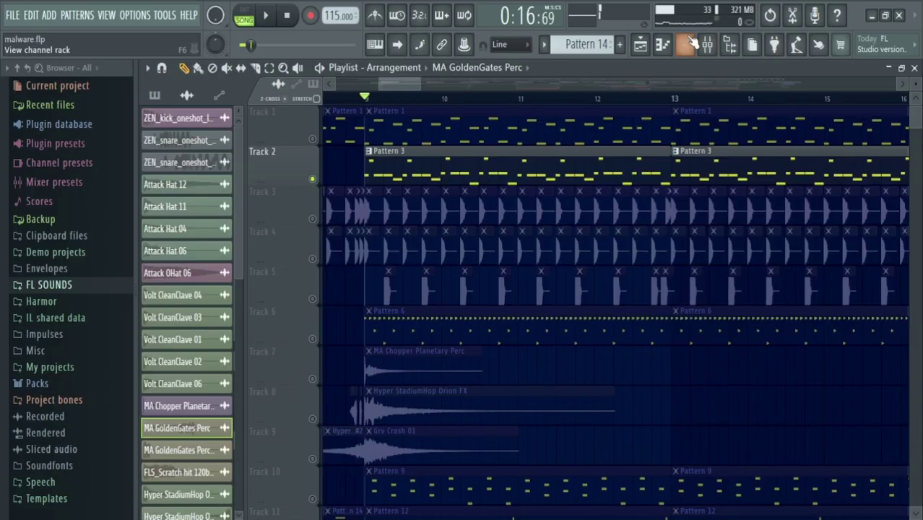
click(690, 43)
click(380, 119)
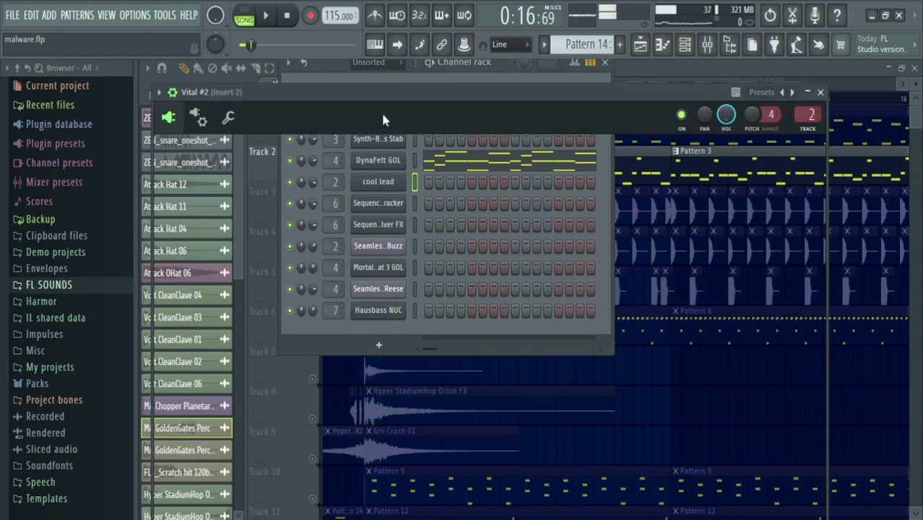
click(399, 81)
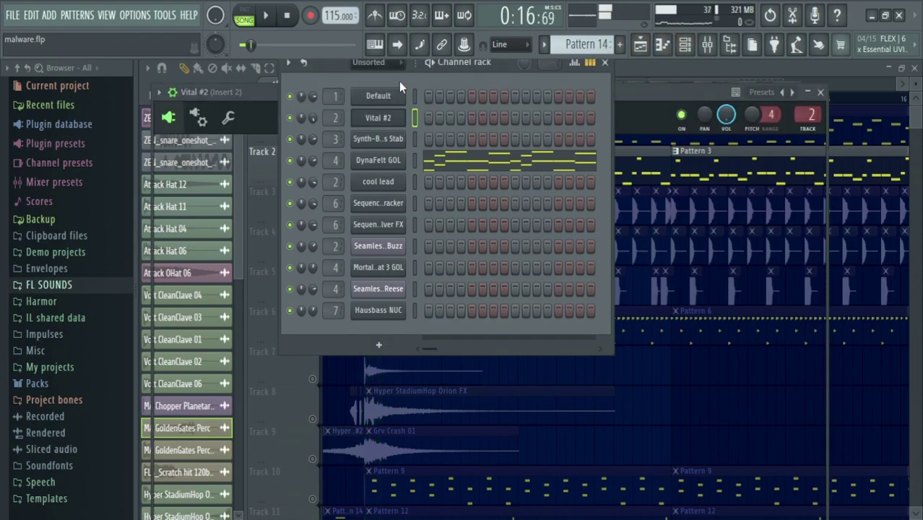
click(657, 94)
click(820, 93)
- Play Track 2 with the Insert 2 effects bypassed, re-enable them and play the pattern again with the effects
click(712, 48)
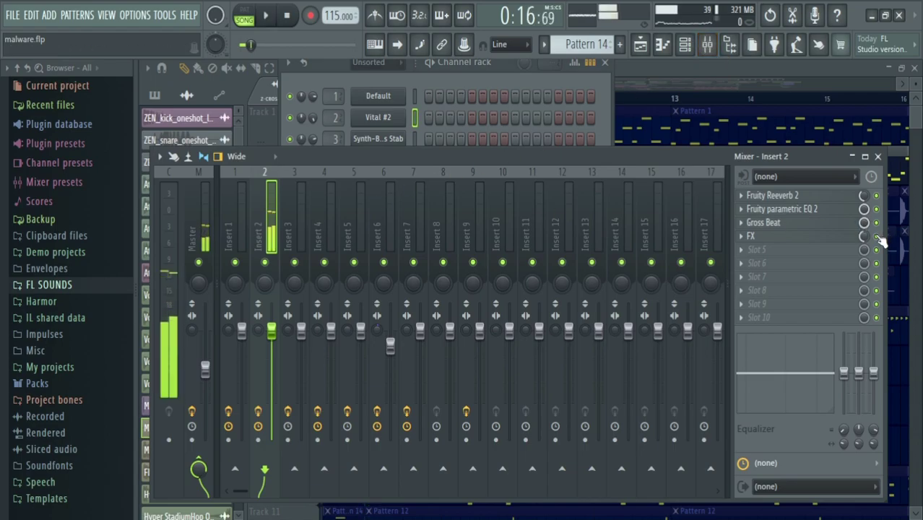
key(space)
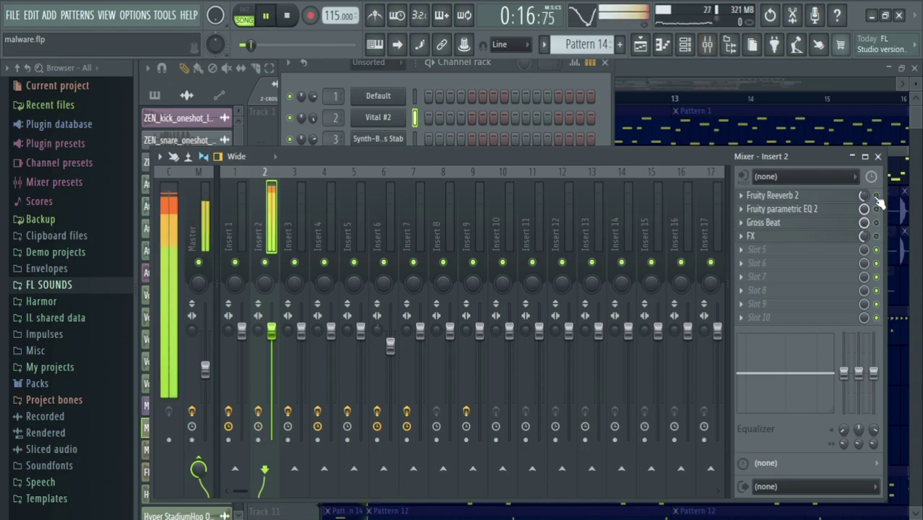
key(space)
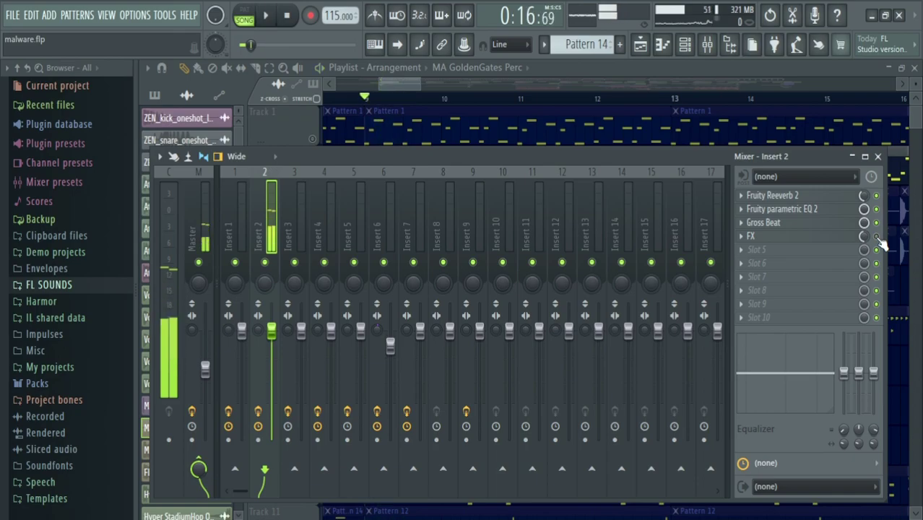
key(F9)
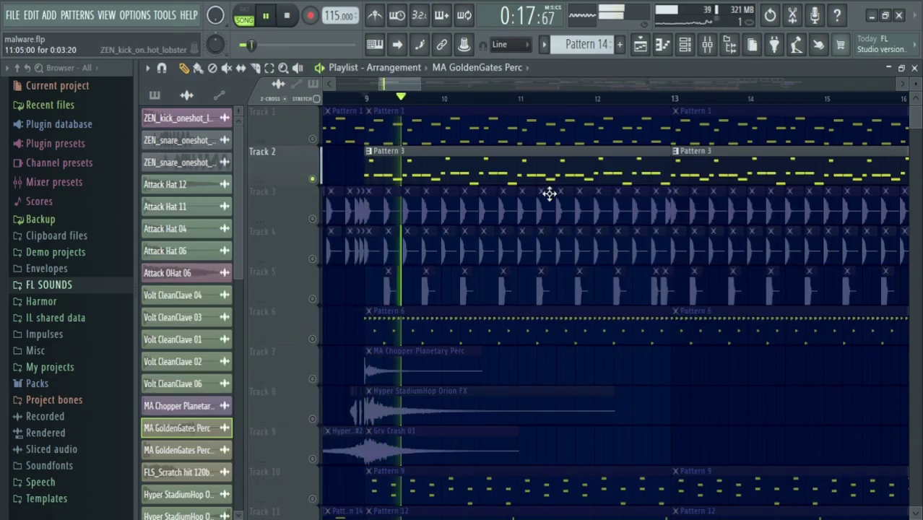
key(space)
- Solo Track 10, play its Pattern 9 and bring up the channel rack
scroll(512, 182, down, 4)
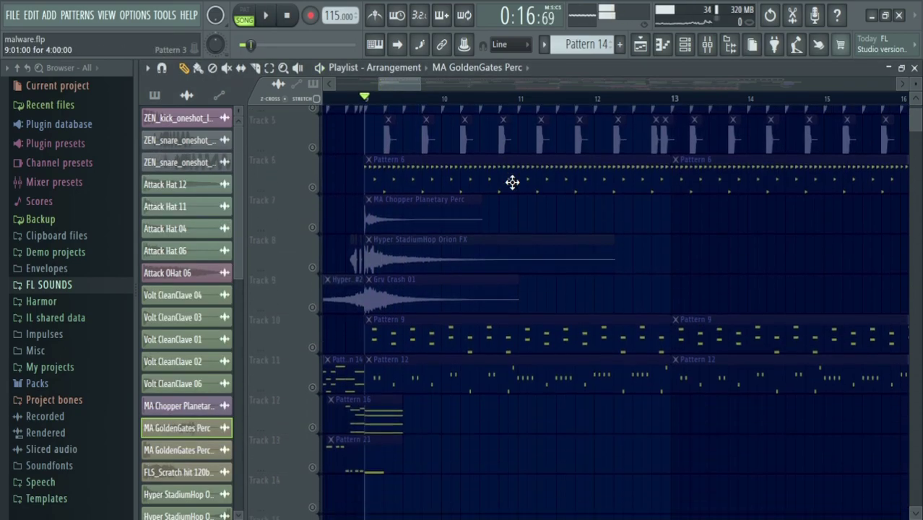
key(space)
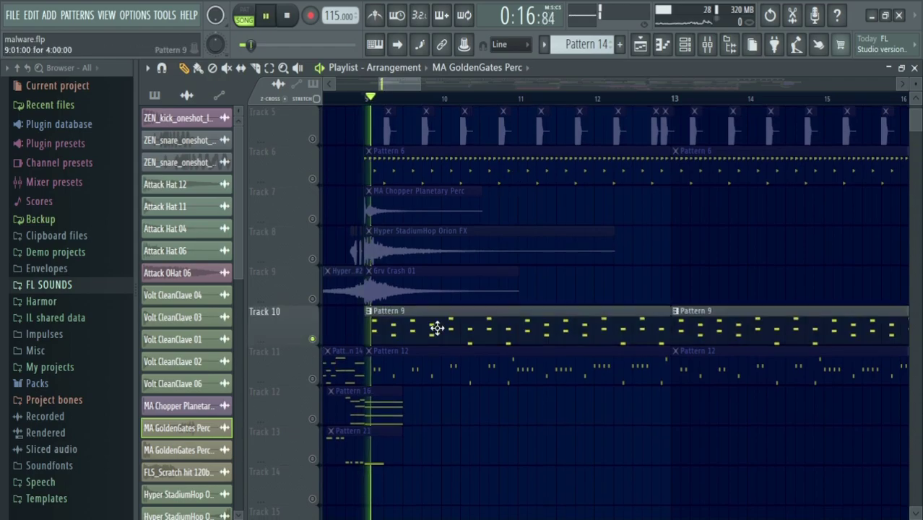
key(space)
key(F6)
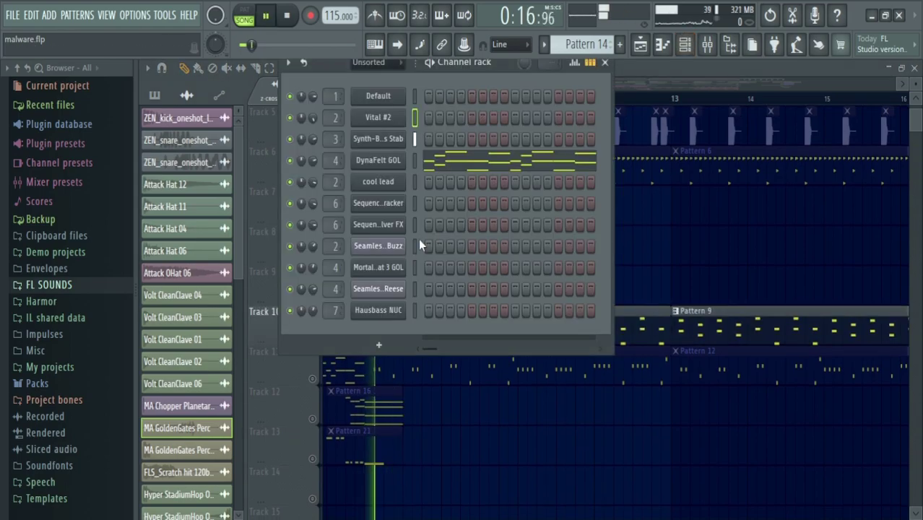
- Open the Synth-Brass Stab channel and check the effect chain on Insert 3 in the mixer
click(380, 141)
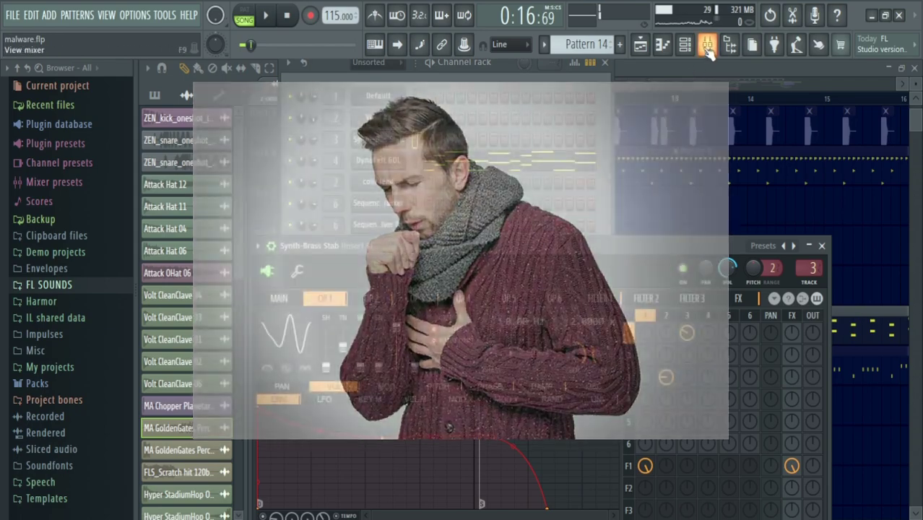
key(F9)
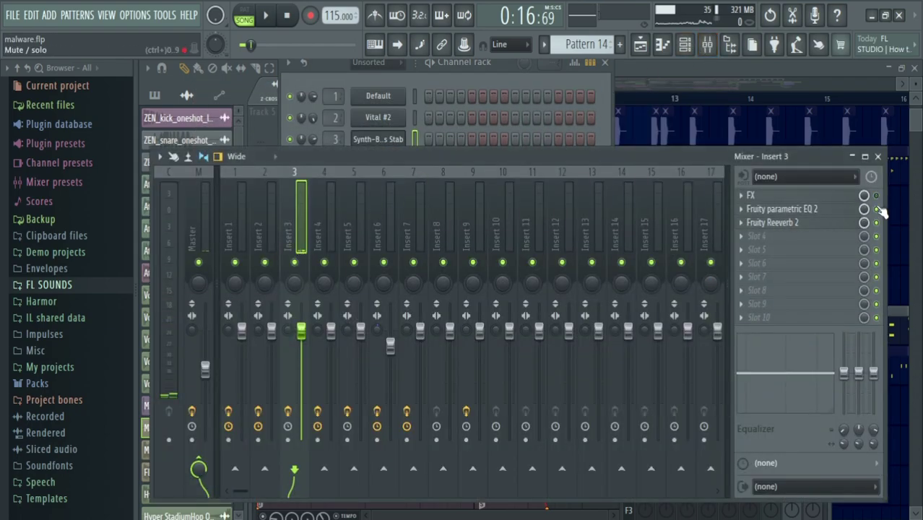
key(F9)
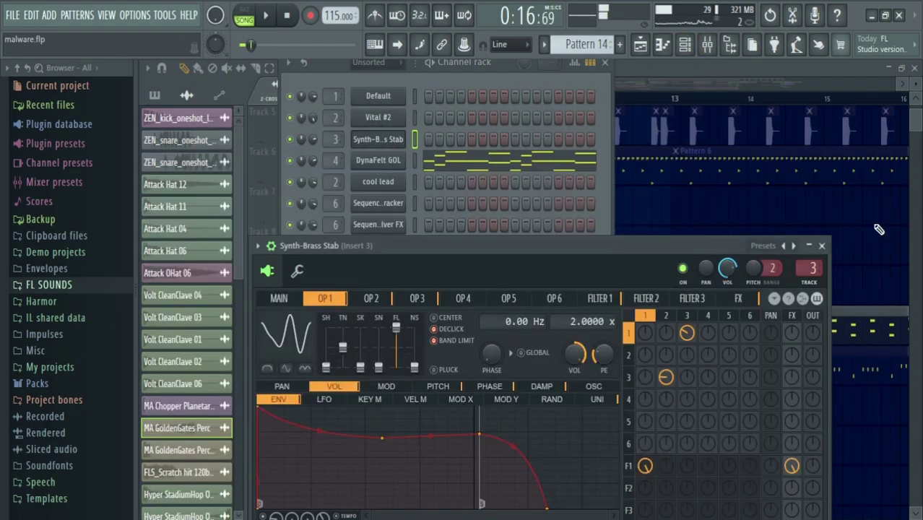
- Add a second Fruity parametric EQ 2 to Insert 3 and turn a narrow high-mid peak into a full cut while playing Track 10
click(708, 46)
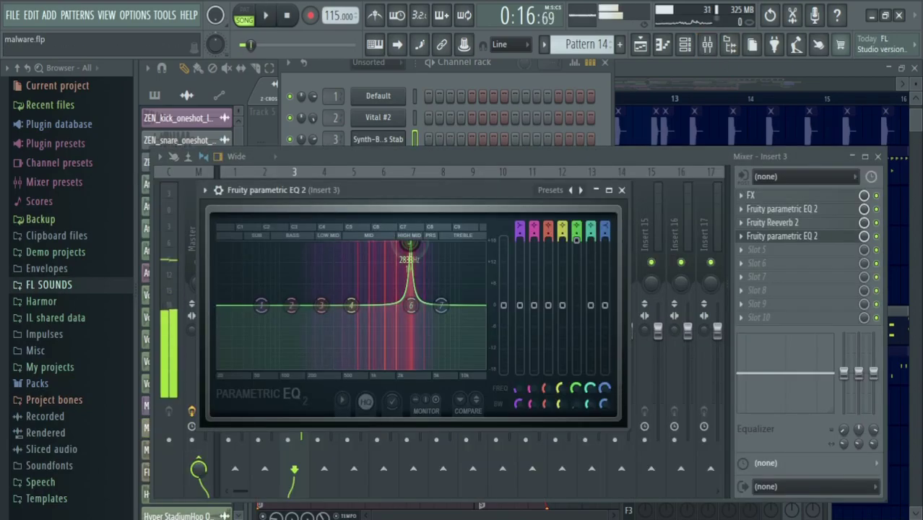
mouse_move(410, 244)
mouse_down()
mouse_move(321, 247)
mouse_move(424, 247)
mouse_up()
key(space)
drag(576, 244, 577, 372)
key(space)
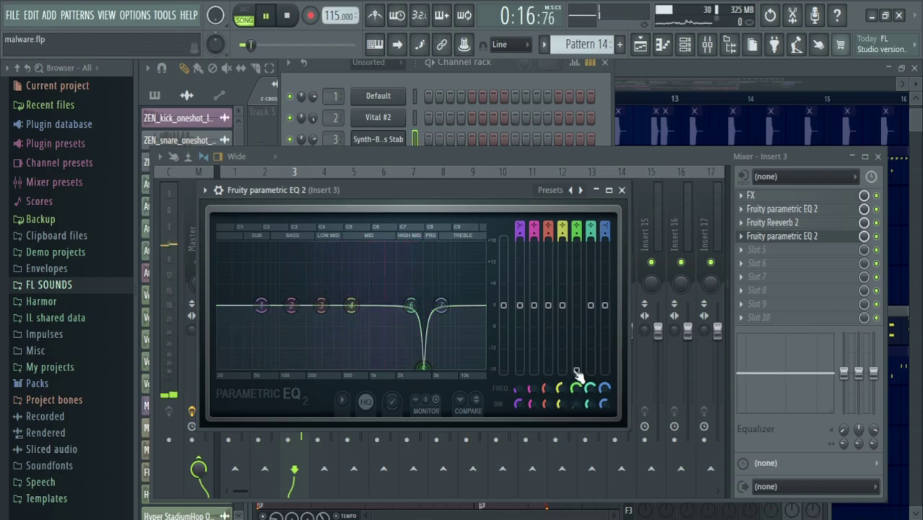
- Move the narrow EQ cut down to about 520 Hz during playback, and close the EQ, mixer, instrument and channel rack windows
drag(425, 367, 345, 367)
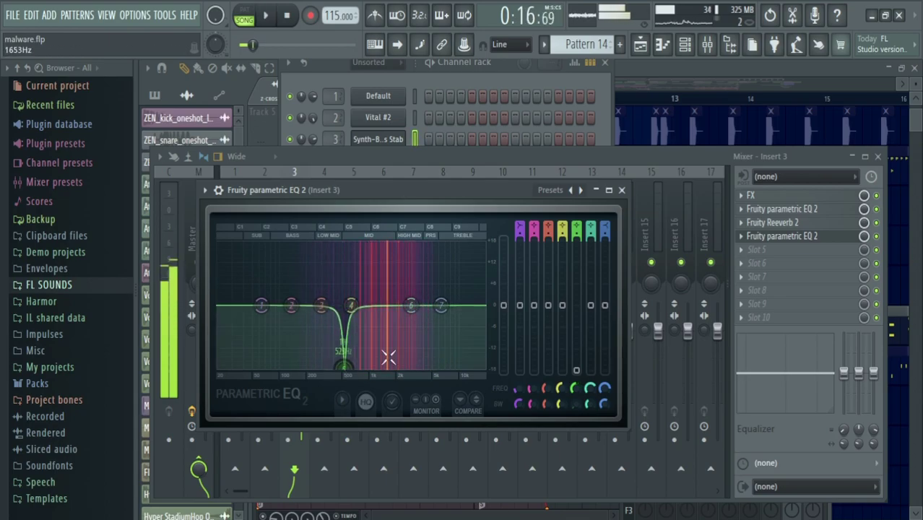
key(space)
click(622, 190)
key(Escape)
key(Escape)
click(606, 63)
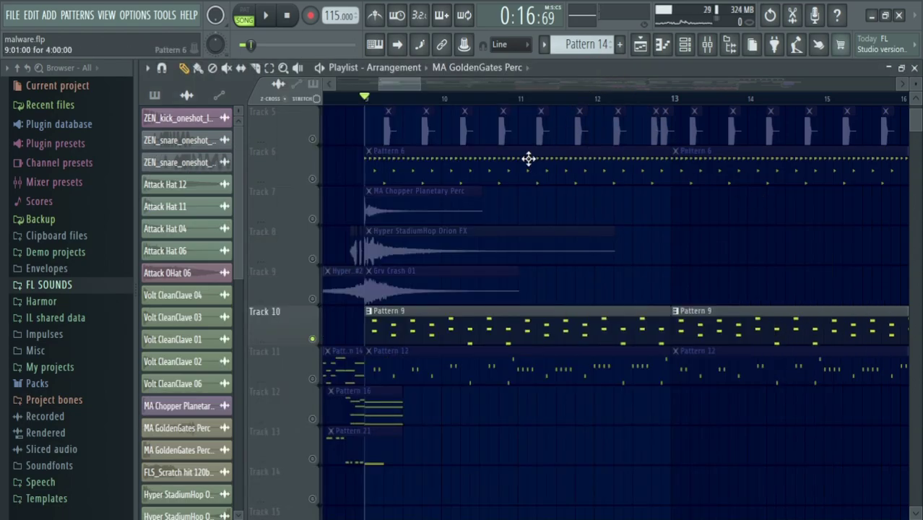
- Unsolo Track 10, mute it and play the full arrangement from just before bar 9 without it
right_click(313, 339)
click(313, 339)
drag(380, 241, 459, 226)
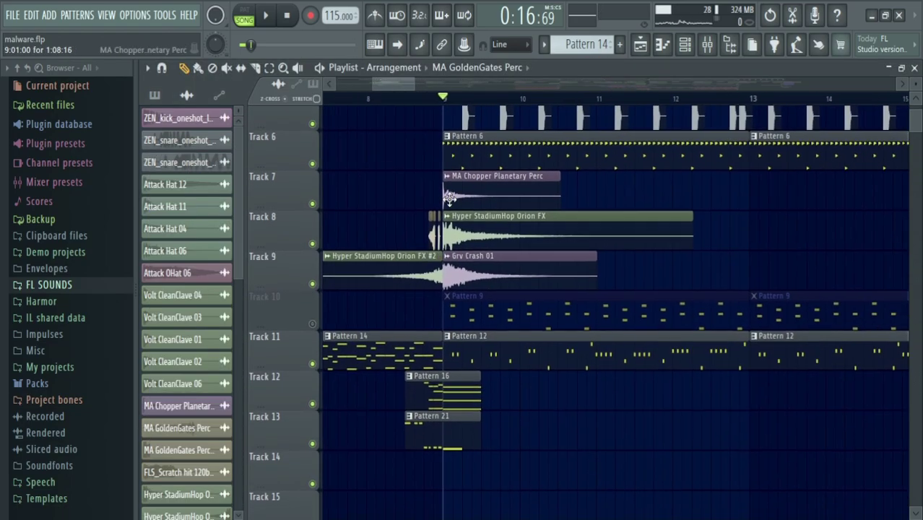
click(423, 100)
key(space)
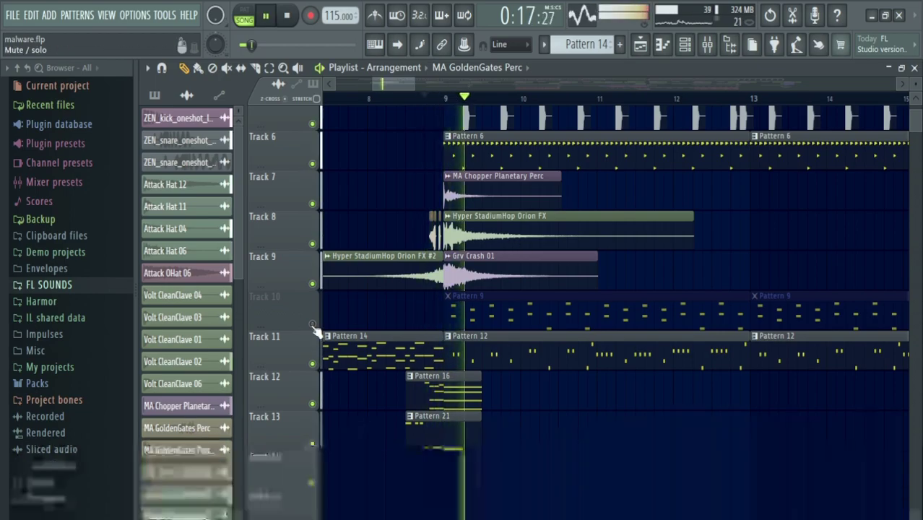
- Unmute Track 10 and replay the full arrangement from just before bar 9
drag(475, 285, 426, 288)
click(313, 327)
key(space)
key(space)
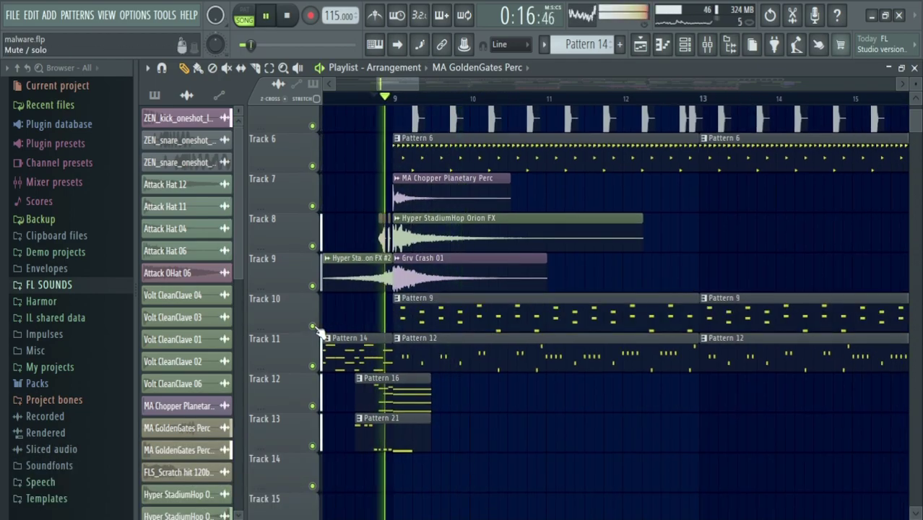
- Solo Track 11, play its Pattern 12 from bar 9 and check its instrument in the channel rack
right_click(316, 339)
key(space)
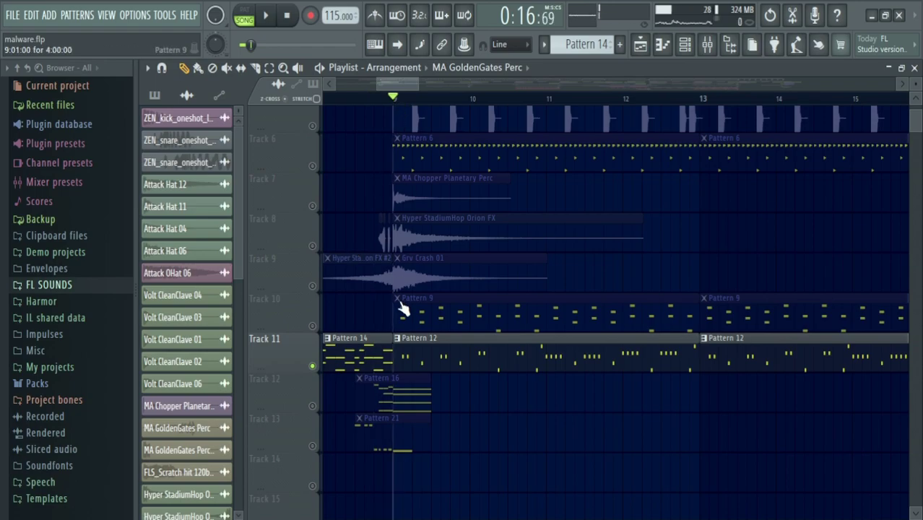
key(space)
click(685, 45)
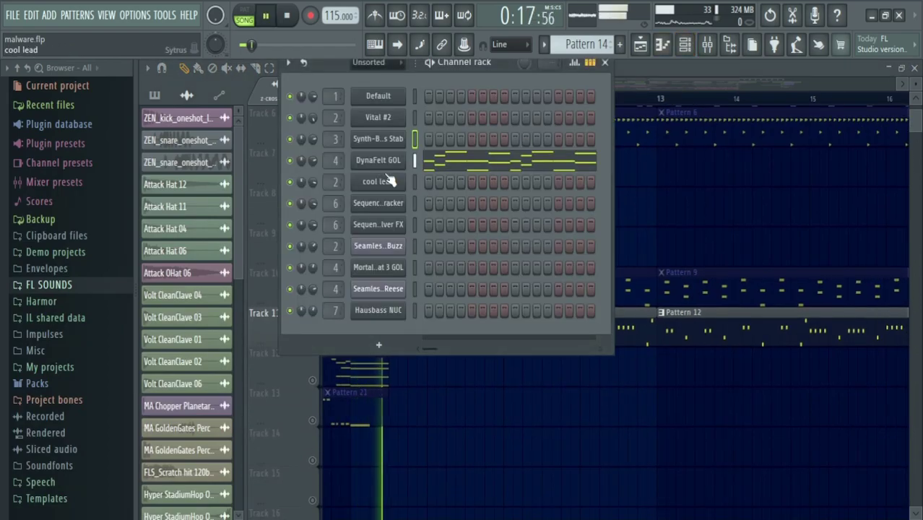
click(383, 177)
key(Escape)
key(Escape)
- Play Track 11's Pattern 14 from the start of the project and return the playback position to bar 9
drag(499, 309, 514, 510)
scroll(437, 325, down, 3)
scroll(432, 322, left, 5)
scroll(433, 376, down, 4)
key(space)
drag(483, 100, 46, 90)
key(space)
scroll(389, 354, down, 3)
click(394, 360)
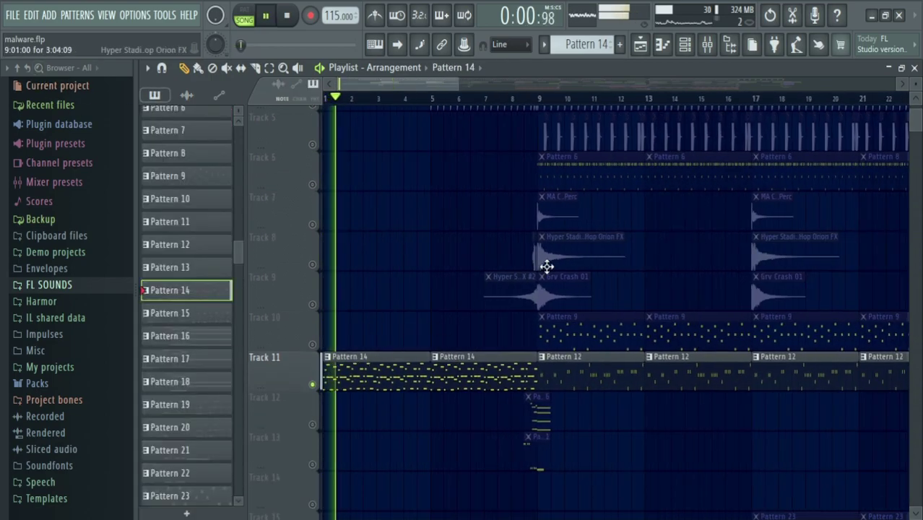
drag(546, 264, 466, 234)
key(space)
click(458, 99)
- Solo Track 15 and set the playback position to the start of its first Pattern 23 at bar 17
scroll(627, 240, down, 3)
drag(627, 239, 399, 183)
scroll(409, 229, up, 3)
scroll(389, 253, up, 3)
scroll(392, 257, down, 10)
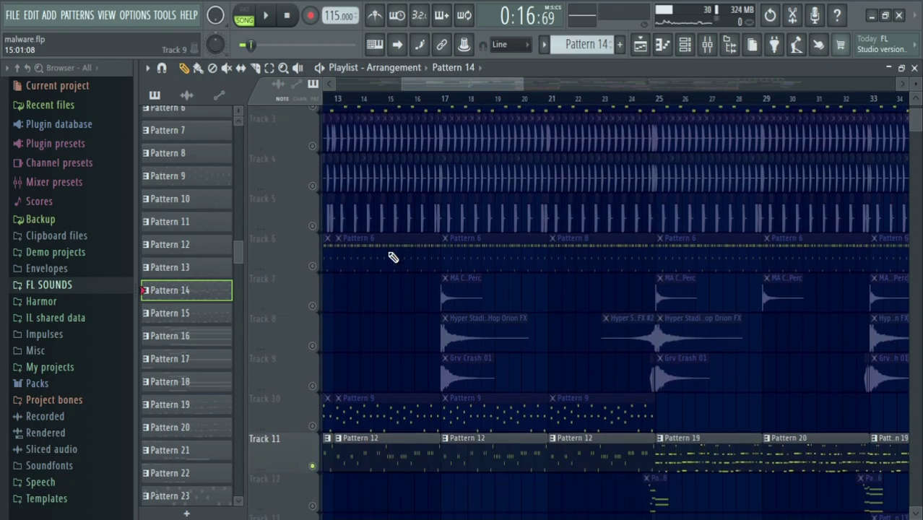
click(444, 99)
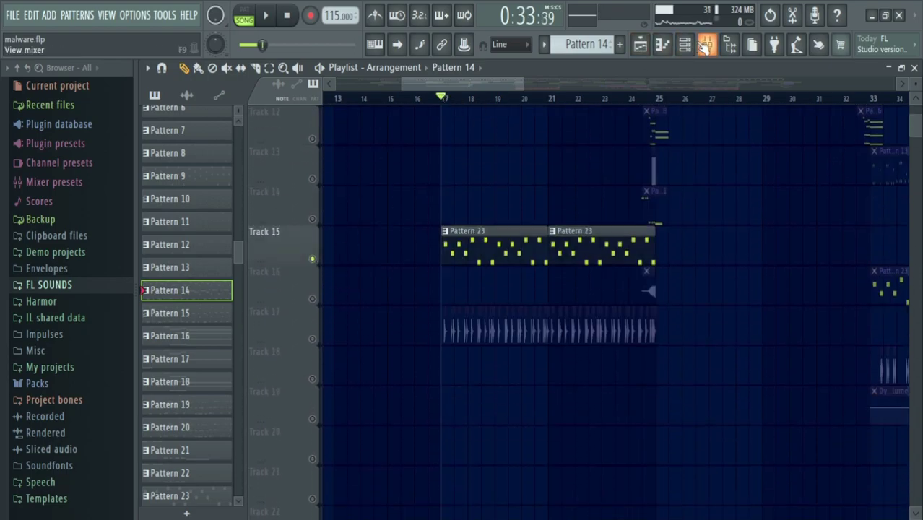
- View the Mortal Kombat 3 GOL instrument from the channel rack and play Track 15's Pattern 23
click(685, 45)
click(376, 268)
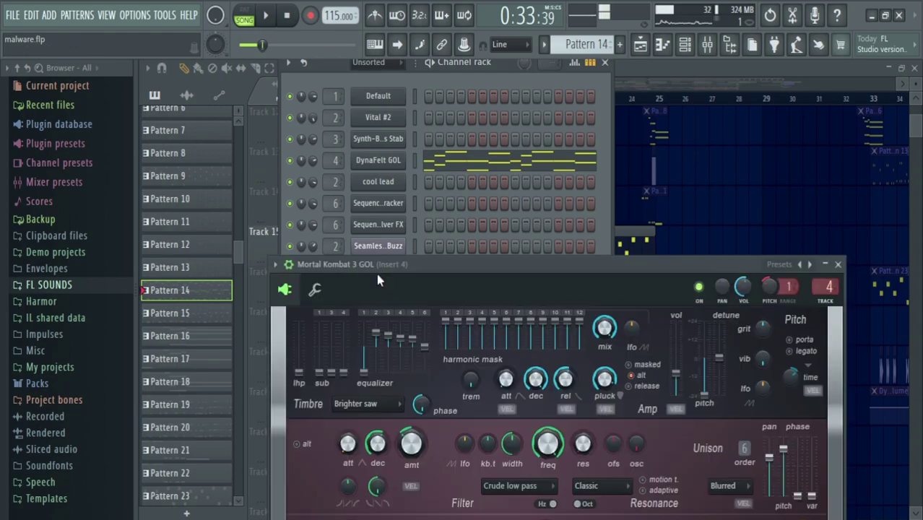
key(Escape)
key(Escape)
key(space)
click(685, 46)
key(space)
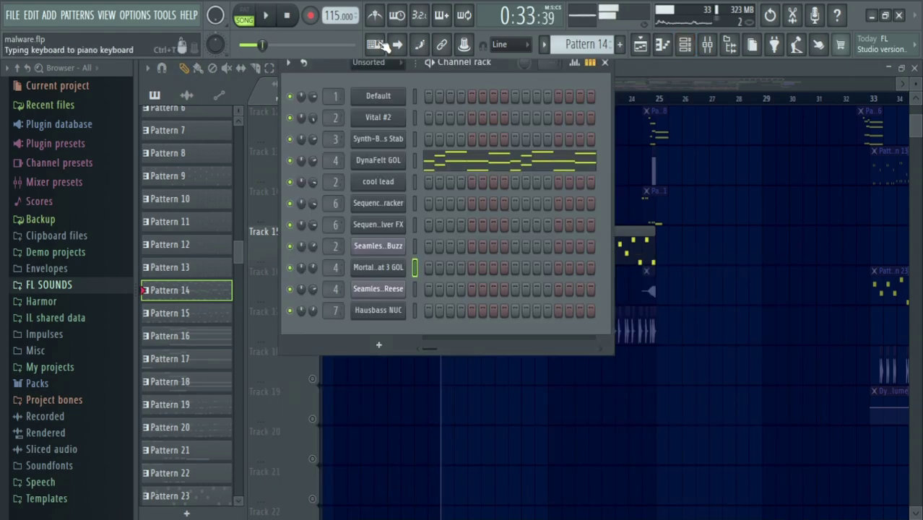
- Play the soloed track briefly and open the channel settings of Track 17's SFX Formant Drop sample
click(377, 44)
key(space)
key(space)
double_click(428, 324)
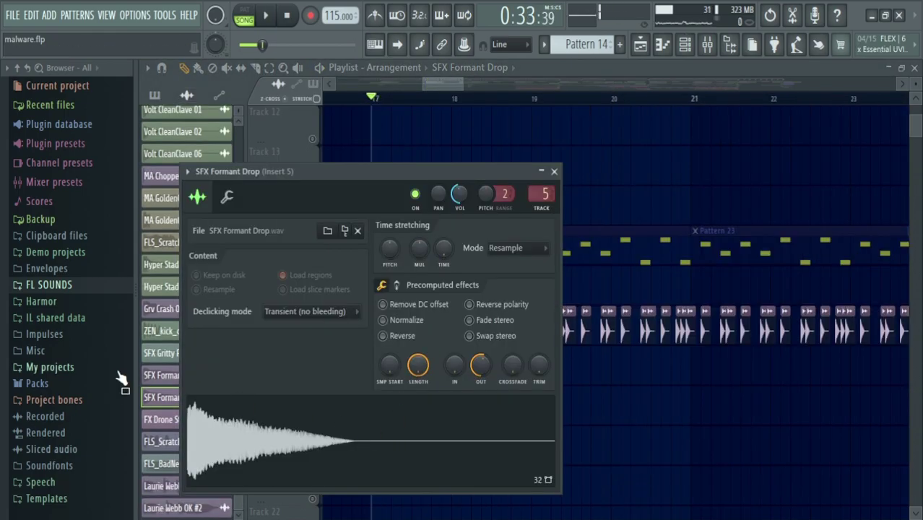
- Locate SFX Formant Drop in the SFX folder of the Packs library and preview the sample
click(65, 387)
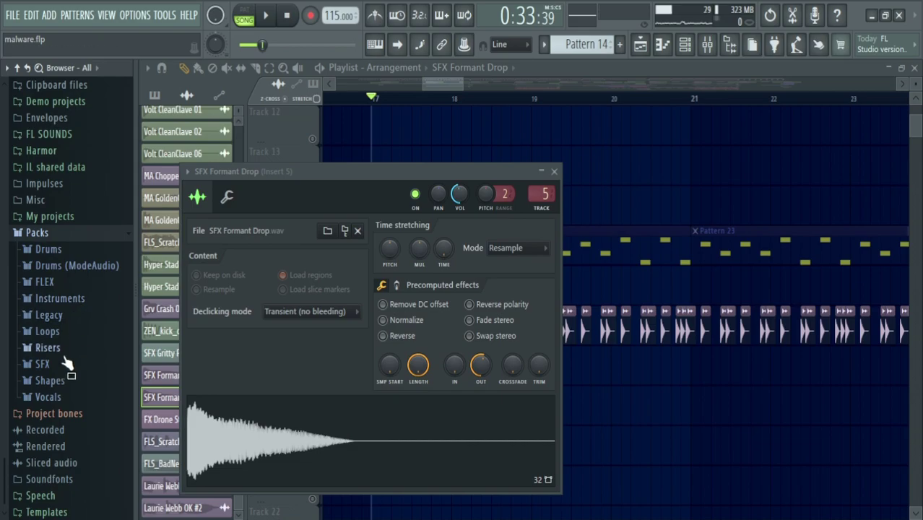
click(72, 362)
click(77, 427)
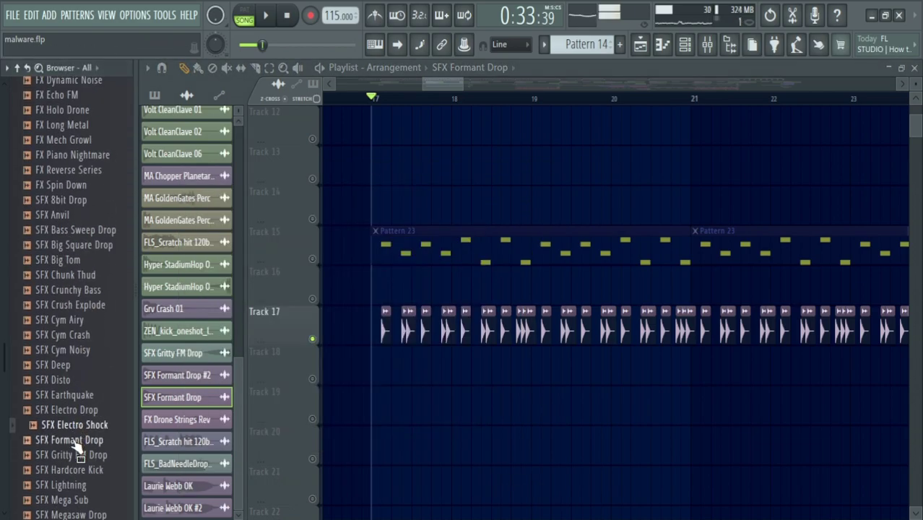
click(78, 442)
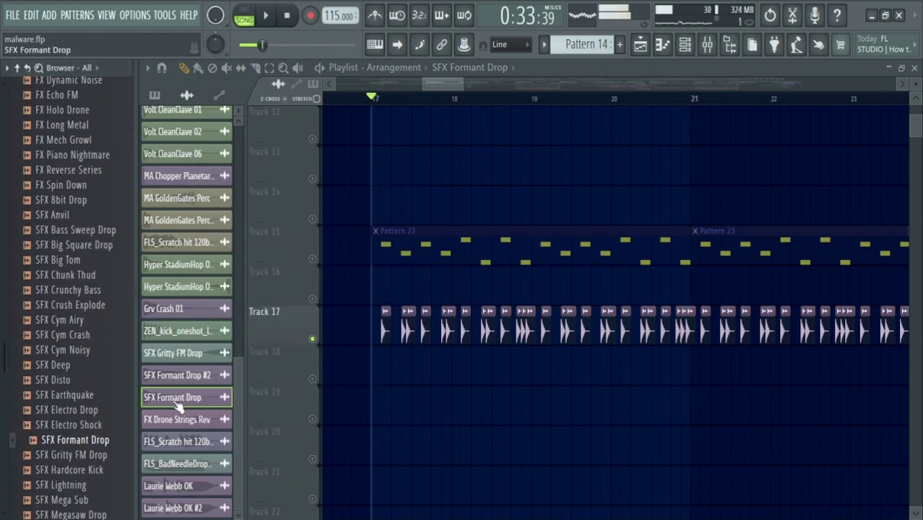
- Review Track 17's SFX Formant Drop channel settings again and check the effects on its mixer track, Insert 5
double_click(386, 336)
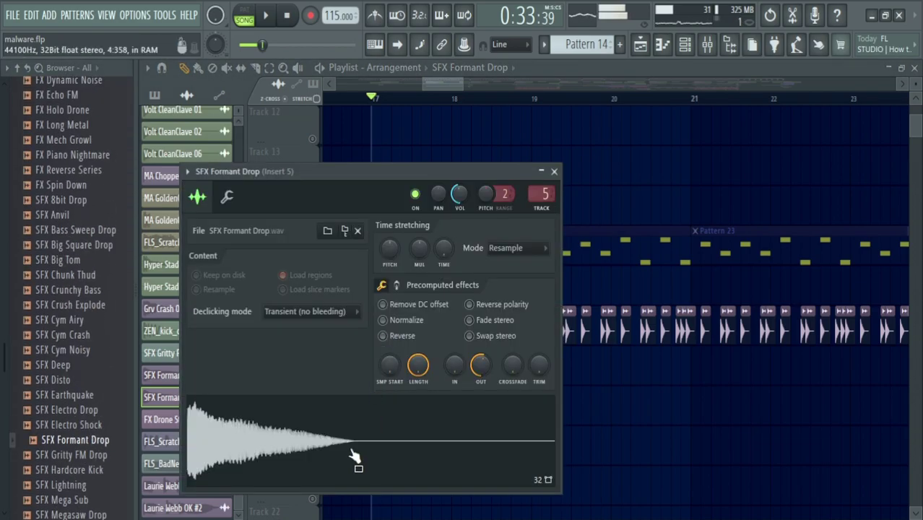
key(Escape)
scroll(57, 153, up, 12)
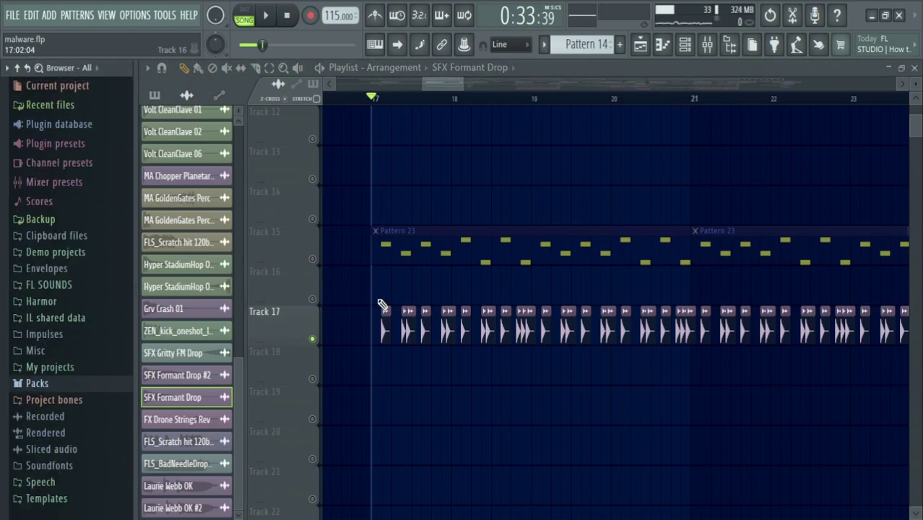
key(F9)
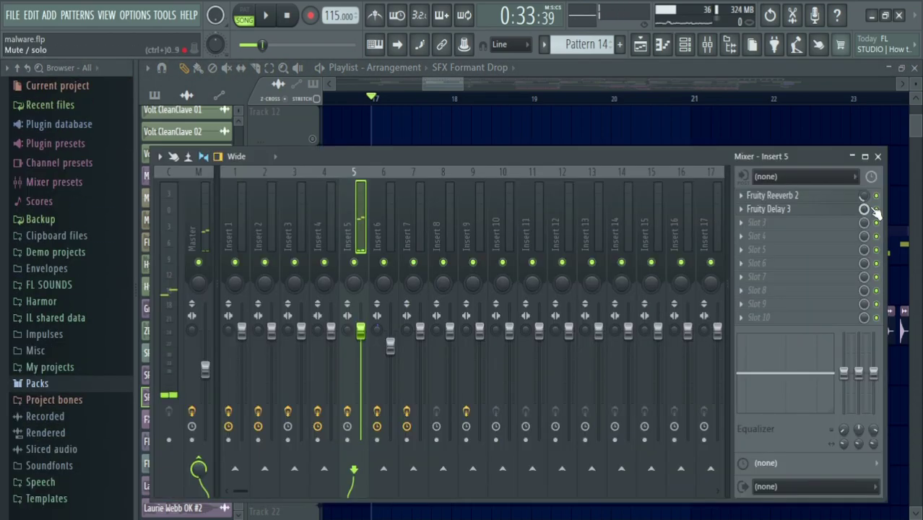
key(F9)
- Unsolo Track 17 and play the full arrangement from bar 17
click(312, 338)
key(space)
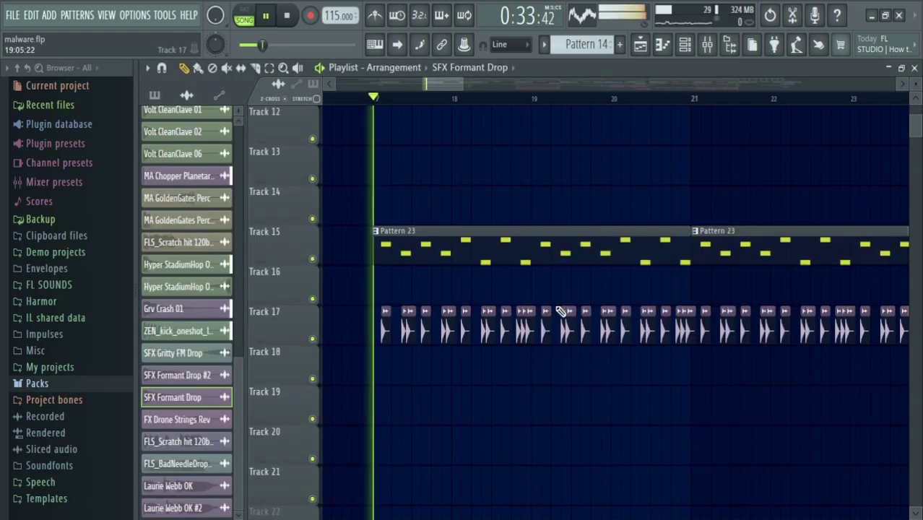
scroll(606, 275, up, 1)
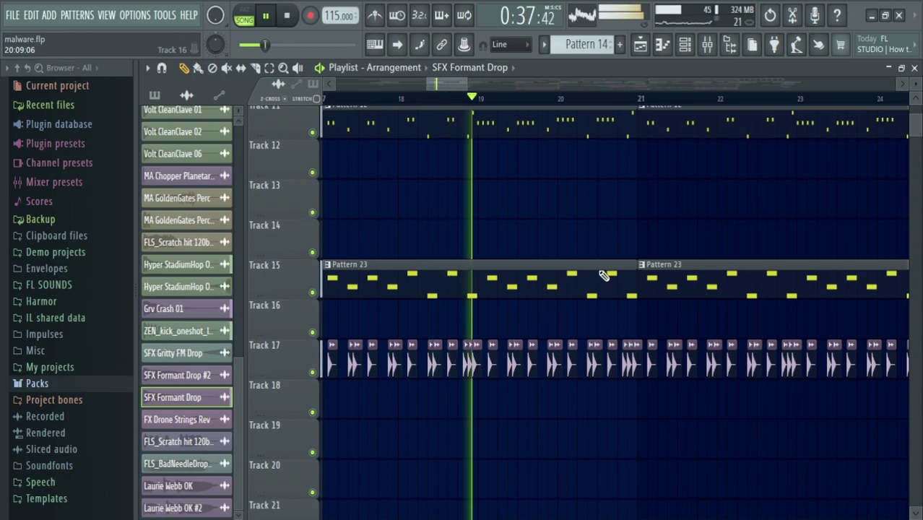
key(space)
- Set the playback position to the start of Track 16's SFX Gritty FM Drop clip and solo that track
scroll(603, 274, right, 4)
scroll(581, 241, up, 1)
click(568, 98)
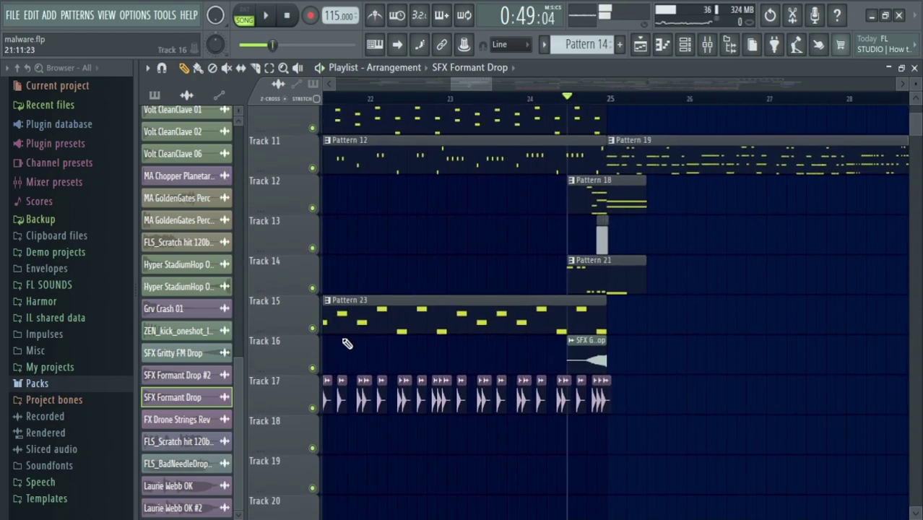
right_click(312, 367)
- Toggle the tracks above Track 16 and play briefly, leaving only Track 11 soloed
scroll(599, 264, up, 4)
click(312, 289)
click(312, 288)
click(312, 247)
click(312, 208)
key(space)
click(312, 208)
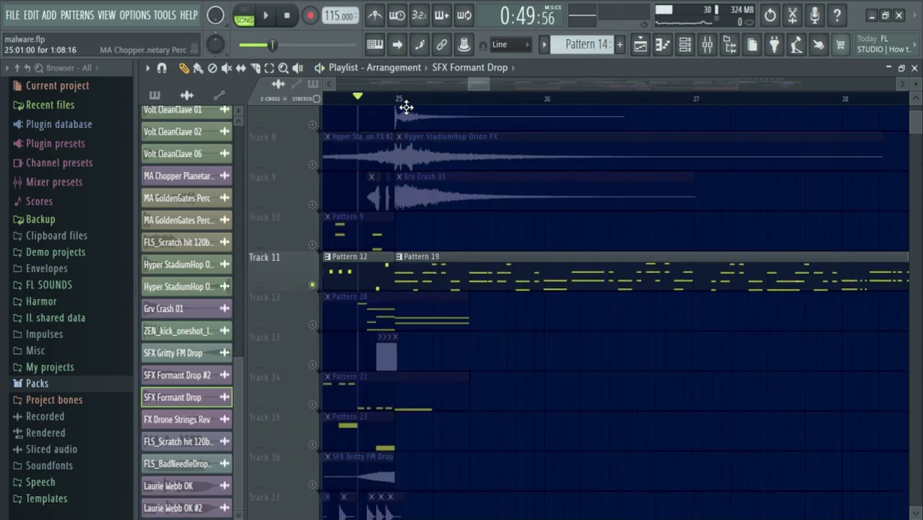
- Play Track 11's Pattern 19 from bar 25 and open the Sequence-FilterTracker instrument with Sequence-Deconvolver FX muted
click(399, 99)
click(682, 49)
scroll(515, 278, down, 3)
click(363, 63)
click(368, 121)
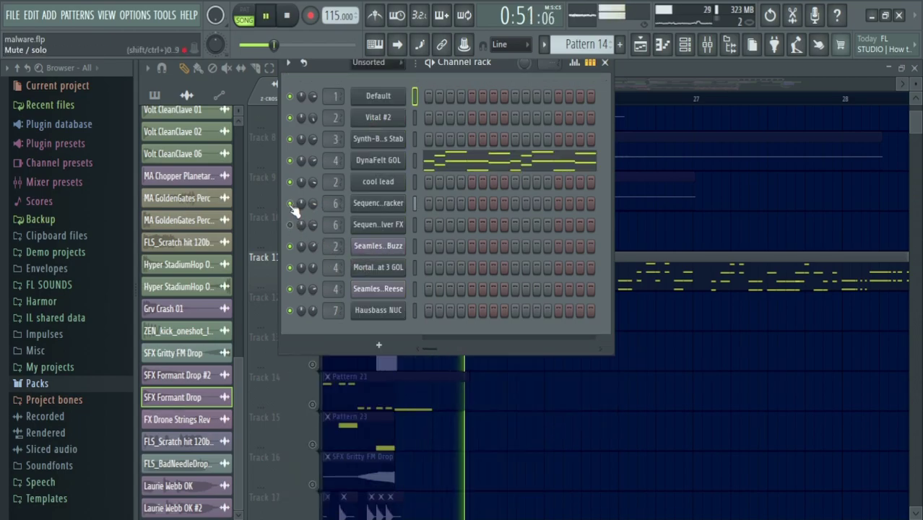
click(361, 203)
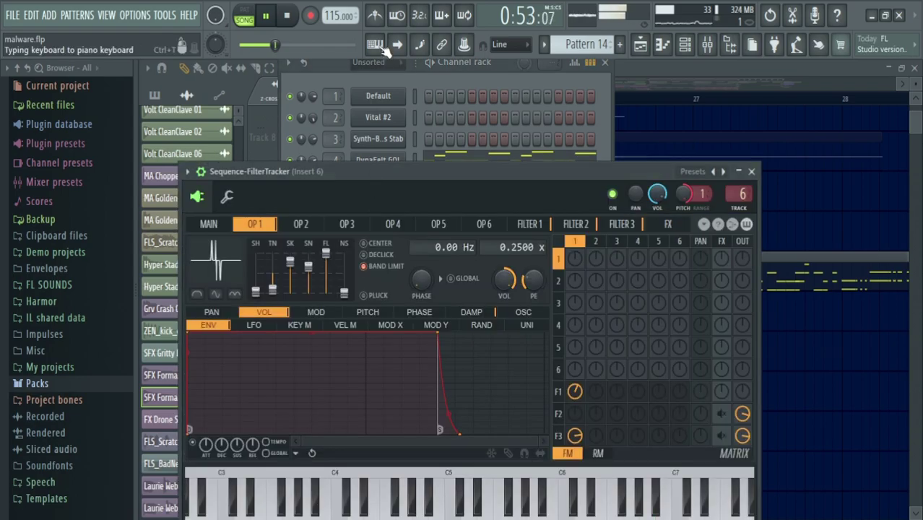
- View the Sequence-FilterTracker notes of Track 11's Pattern 19 in the piano roll
key(Escape)
key(Escape)
click(581, 266)
double_click(581, 266)
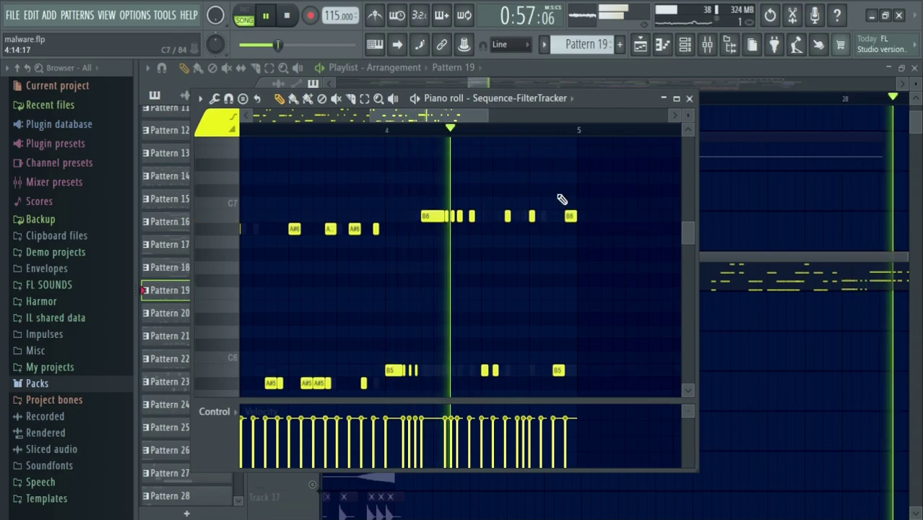
- Reopen Sequence-FilterTracker from the channel rack, enable typing keyboard input and play test notes on it
click(684, 44)
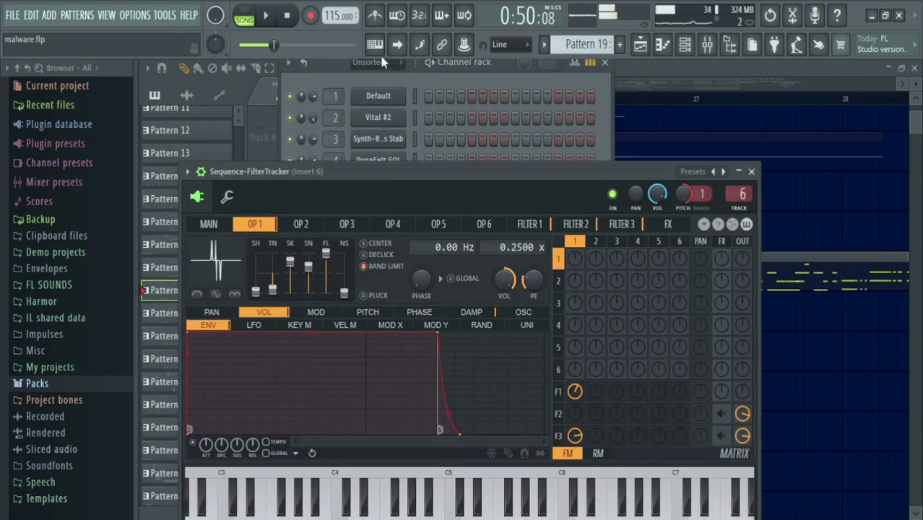
click(379, 51)
key(r)
key(z)
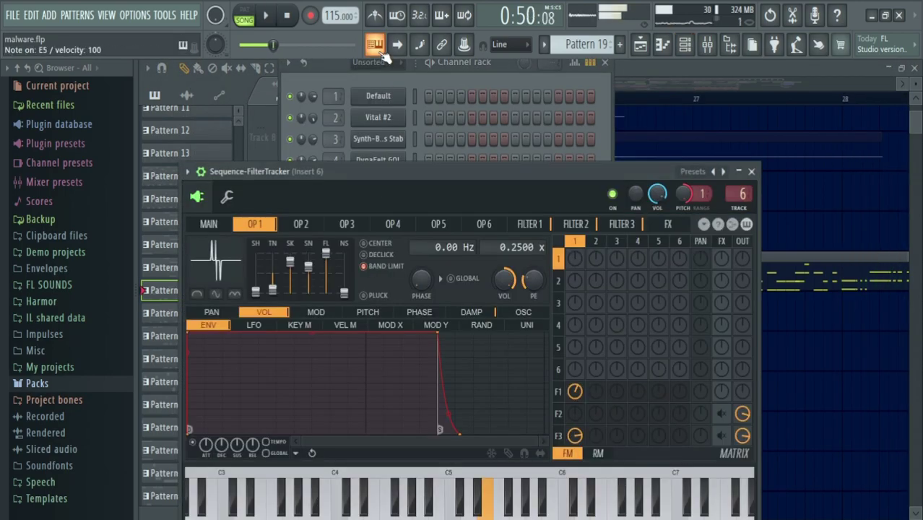
key(v)
key(q)
key(o)
key(y)
key(i)
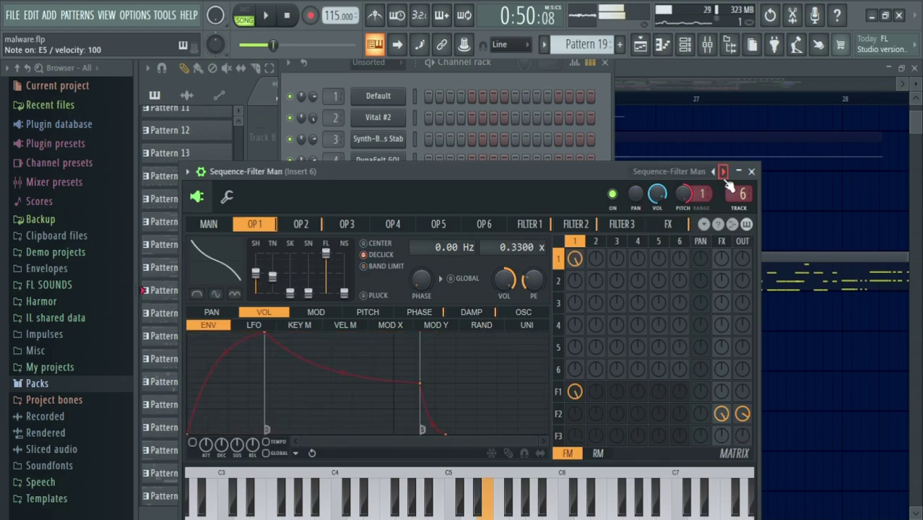
- Load the Sequence-FilterTracker preset and inspect its Filter 1 settings and modulation envelopes
click(725, 177)
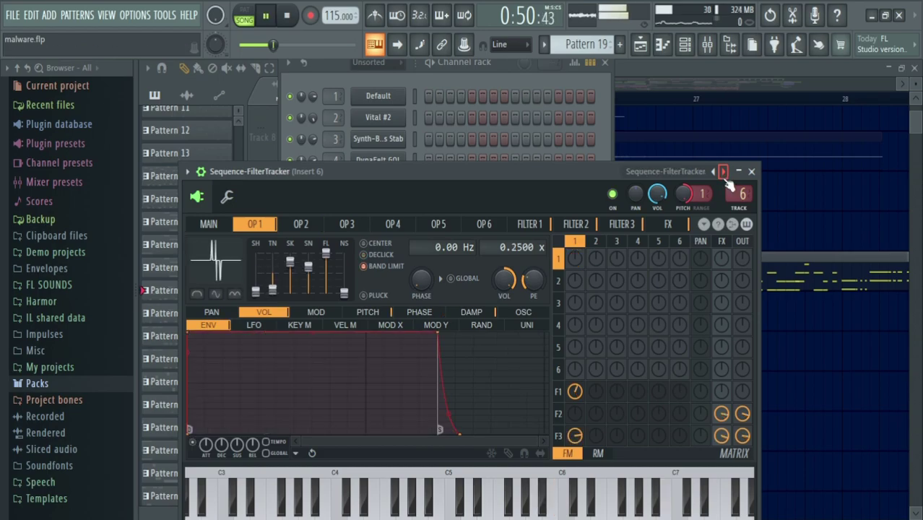
click(387, 316)
click(528, 225)
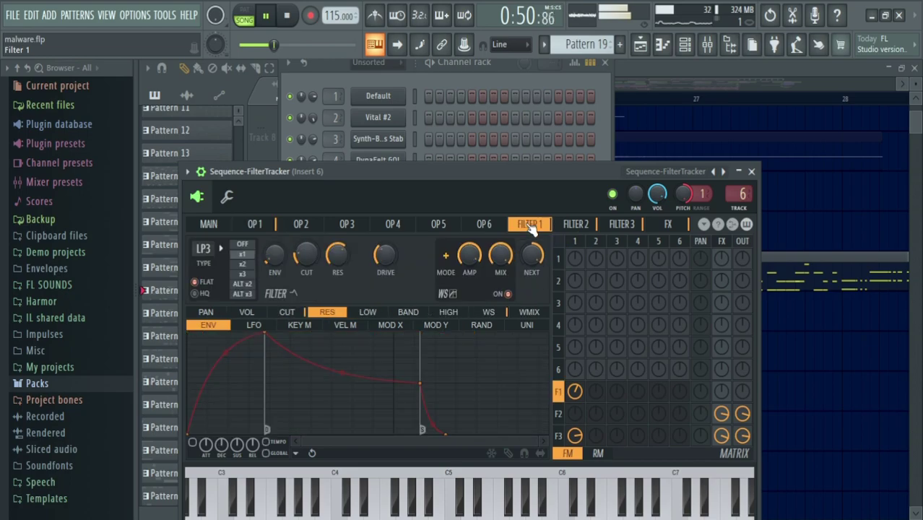
click(288, 312)
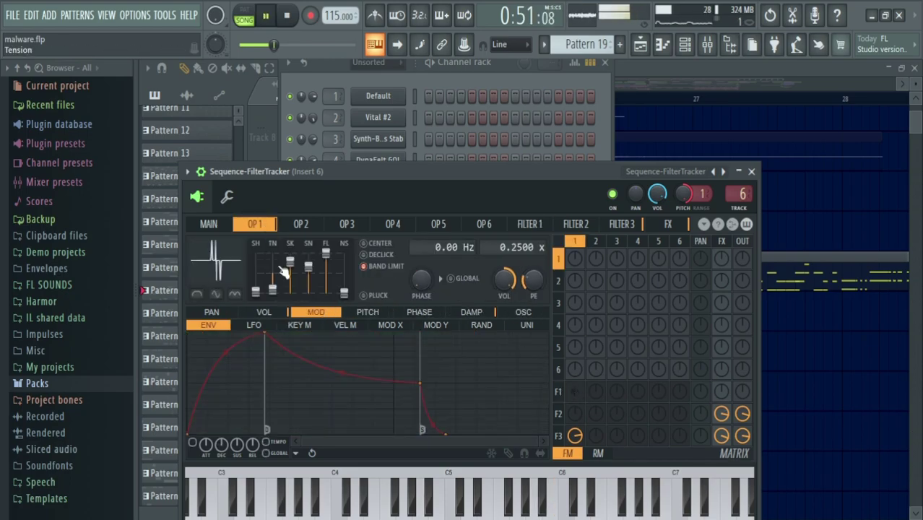
- Examine the Sequence-FilterTracker's Filter 3 cutoff envelope, Operator 1, Operator 2 and main page during playback
click(615, 225)
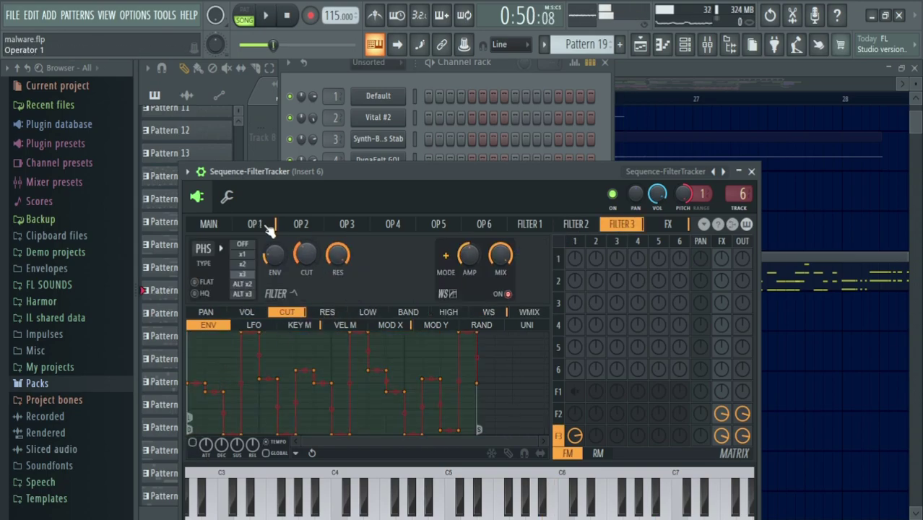
click(268, 226)
click(303, 226)
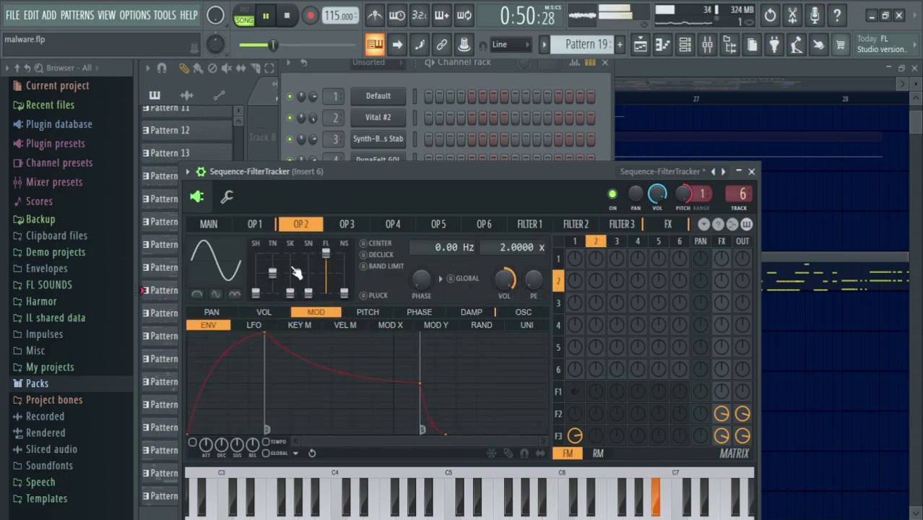
click(256, 225)
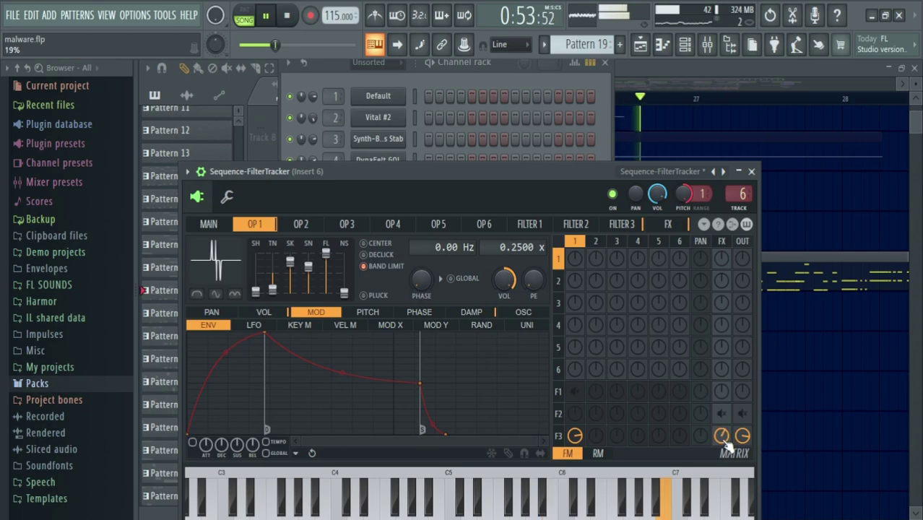
click(209, 225)
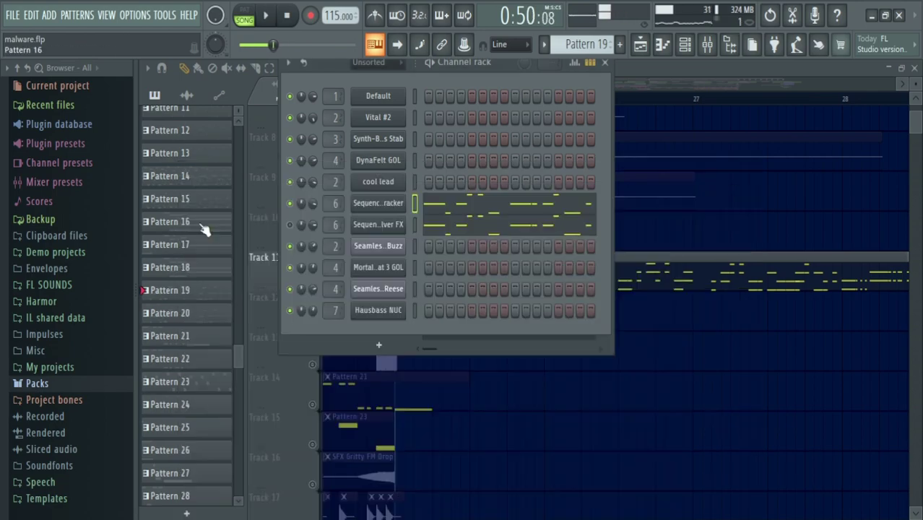
- Look through the edit history of the current project
click(73, 87)
click(72, 98)
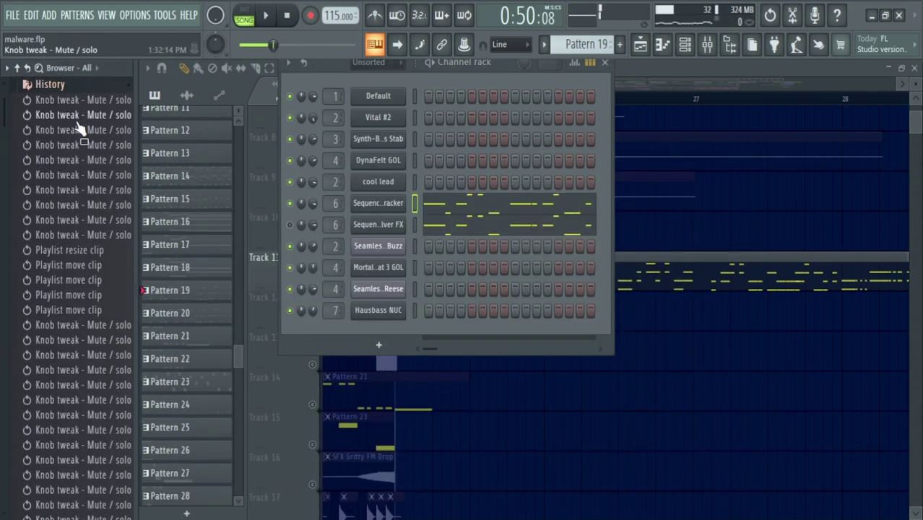
scroll(70, 312, down, 12)
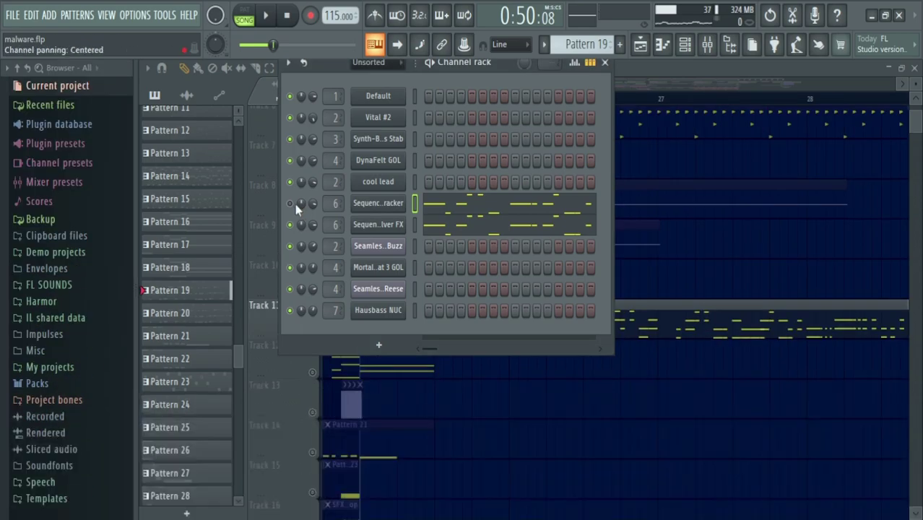
- Open the Sequence-Deconvolver FX instrument and browse neighbouring presets, including Suspens and Tension and Sequence-Deconvolver
click(382, 224)
drag(478, 195, 456, 168)
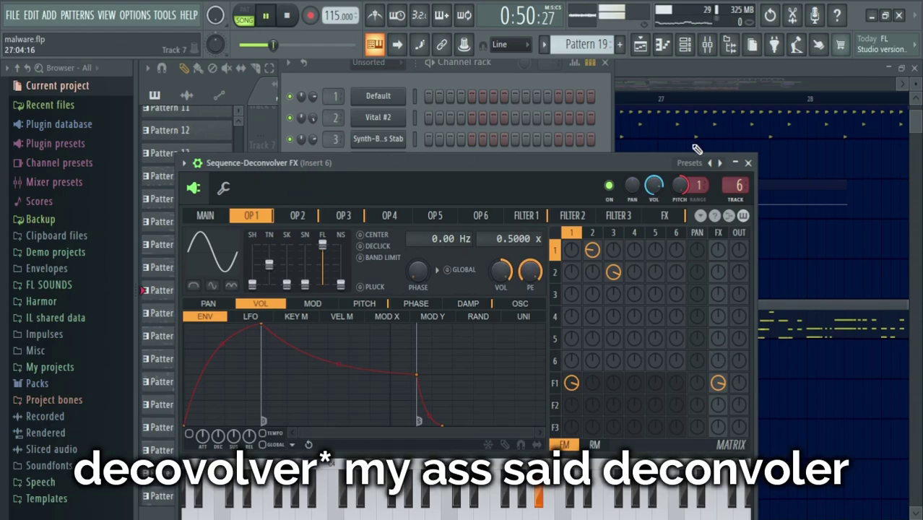
click(720, 163)
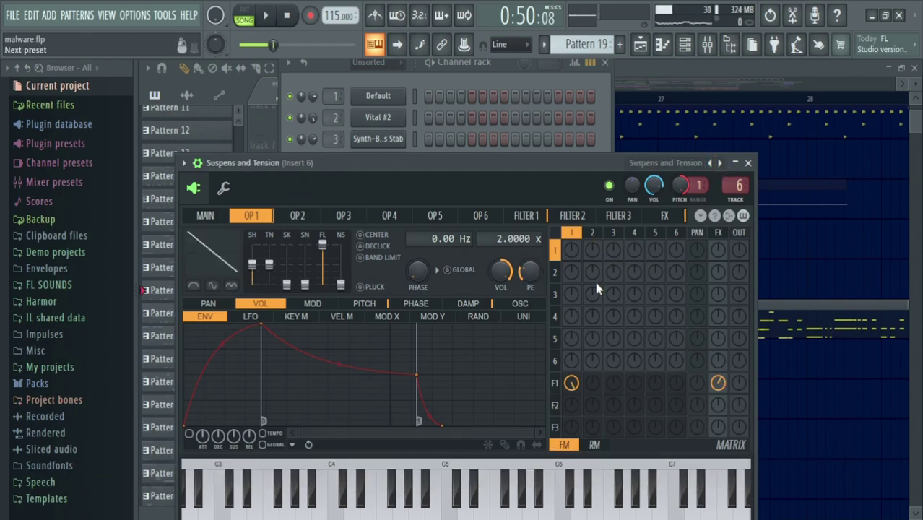
click(710, 164)
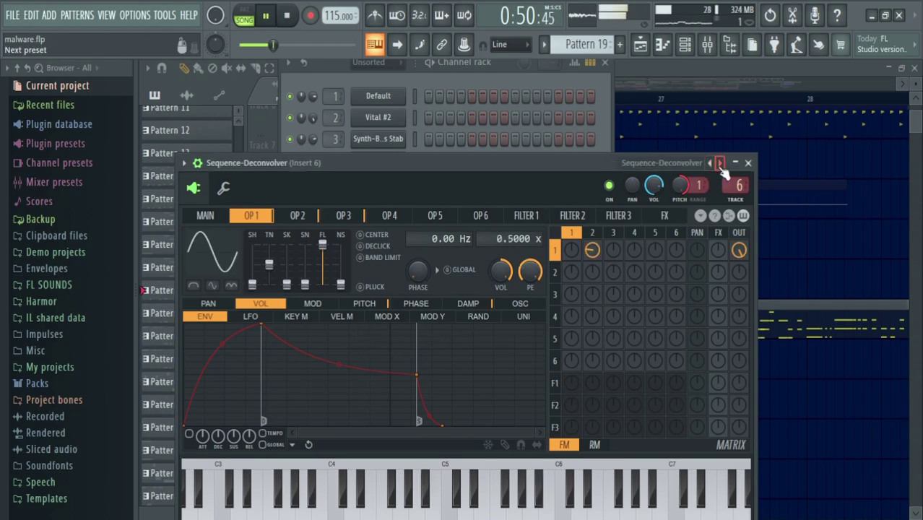
key(Escape)
- Play Pattern 19 with Sequence-FilterTracker muted, stop playback and unsolo Track 11
key(space)
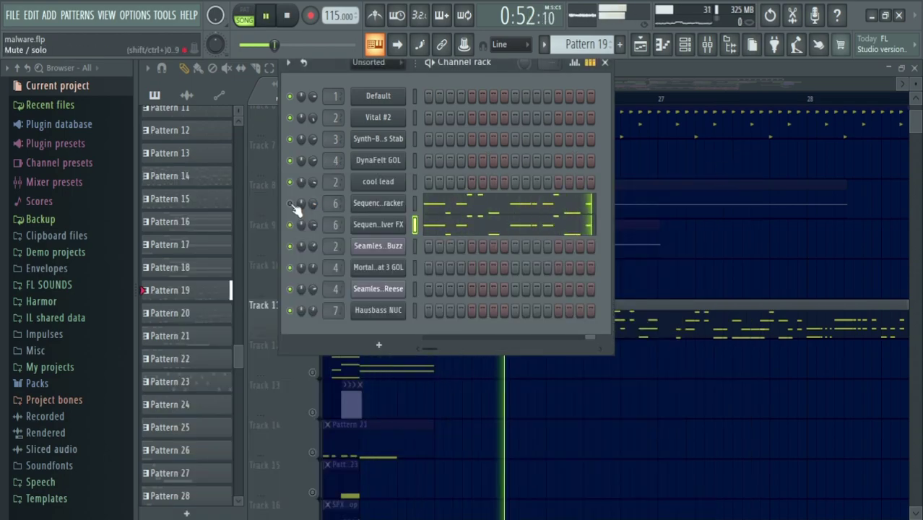
key(Escape)
key(space)
right_click(314, 333)
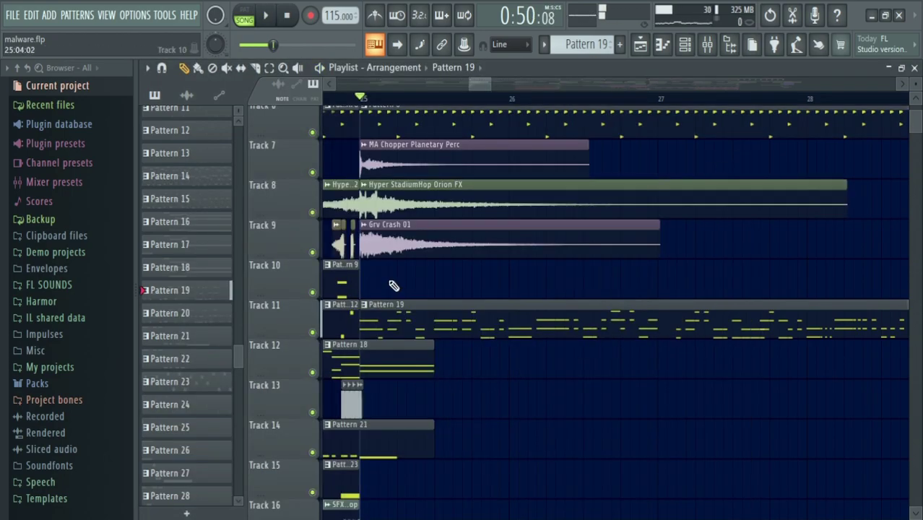
- Play the full arrangement from shortly before bar 25 and bring up the channel rack
click(327, 99)
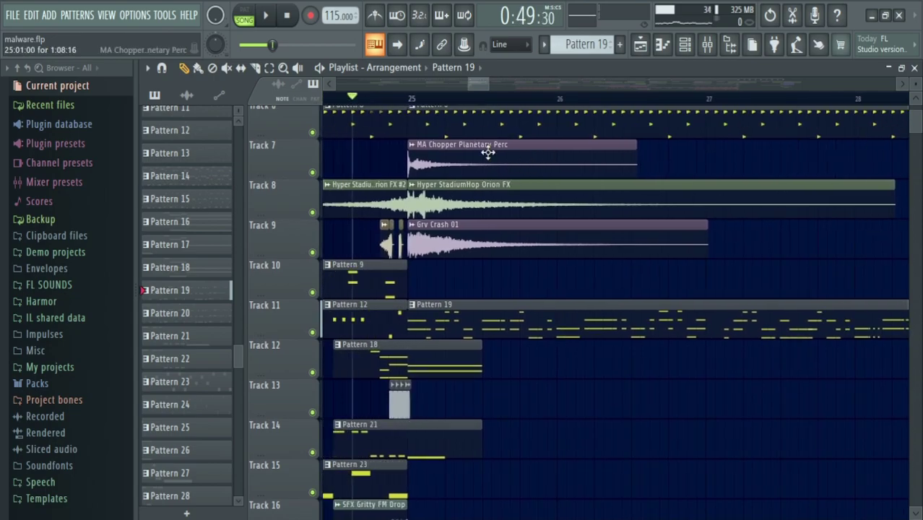
click(687, 45)
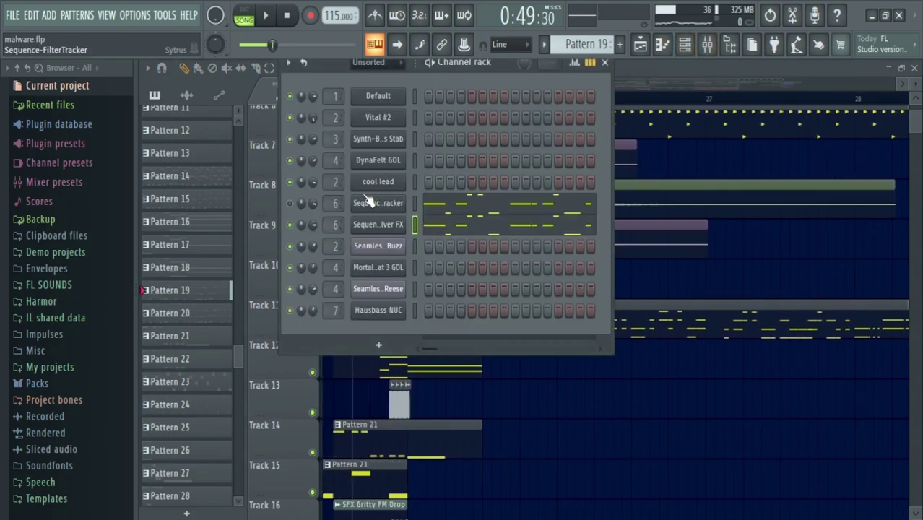
key(F6)
key(space)
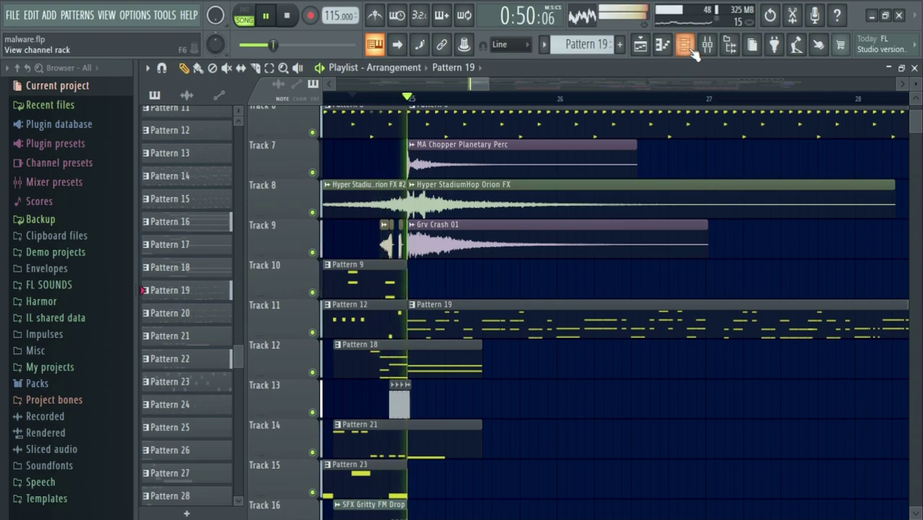
click(686, 44)
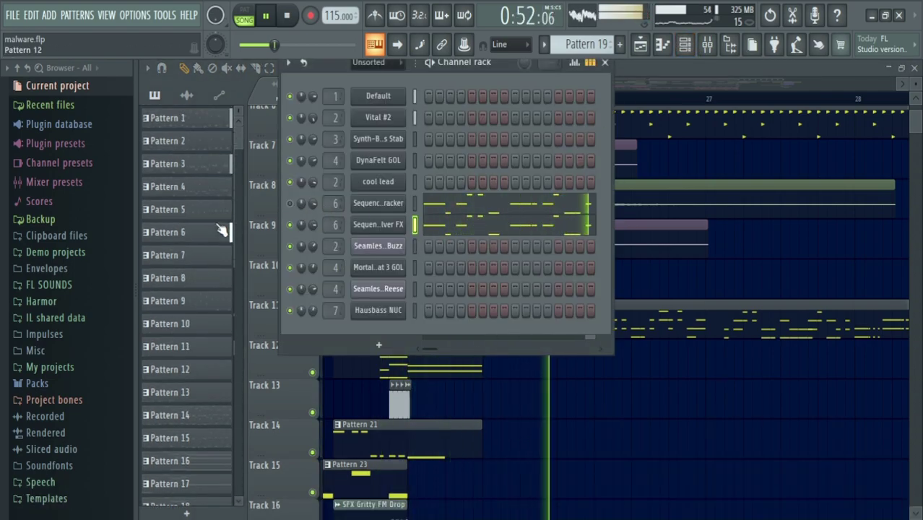
- Close the channel rack and play the full arrangement from shortly before bar 25, following it towards bar 33
key(space)
key(F6)
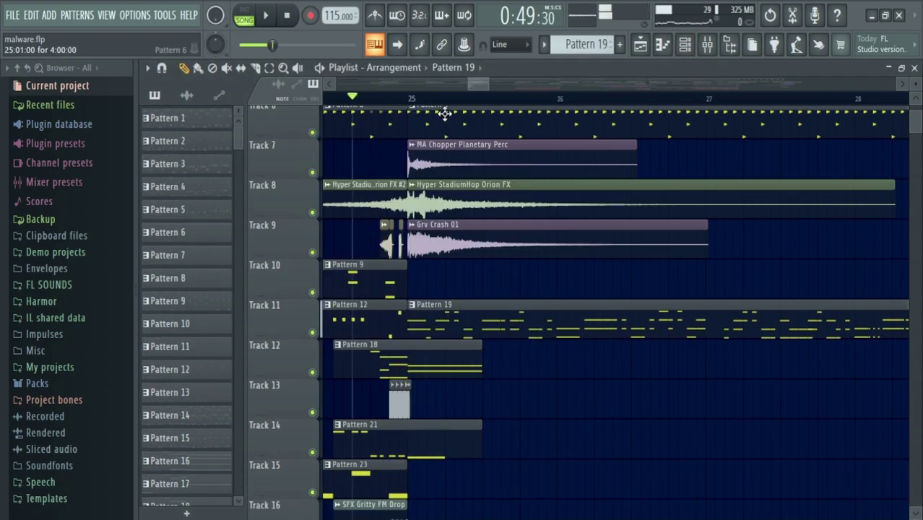
scroll(538, 289, up, 3)
click(454, 186)
key(space)
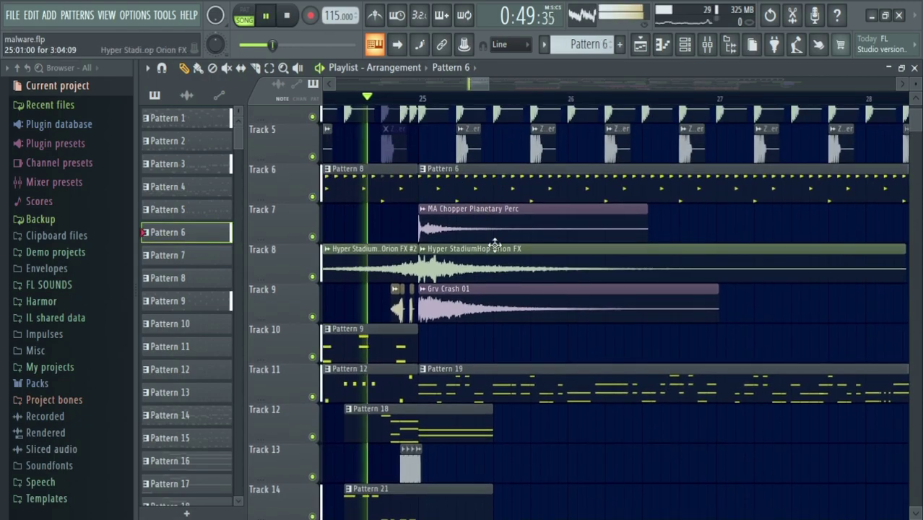
scroll(552, 314, down, 3)
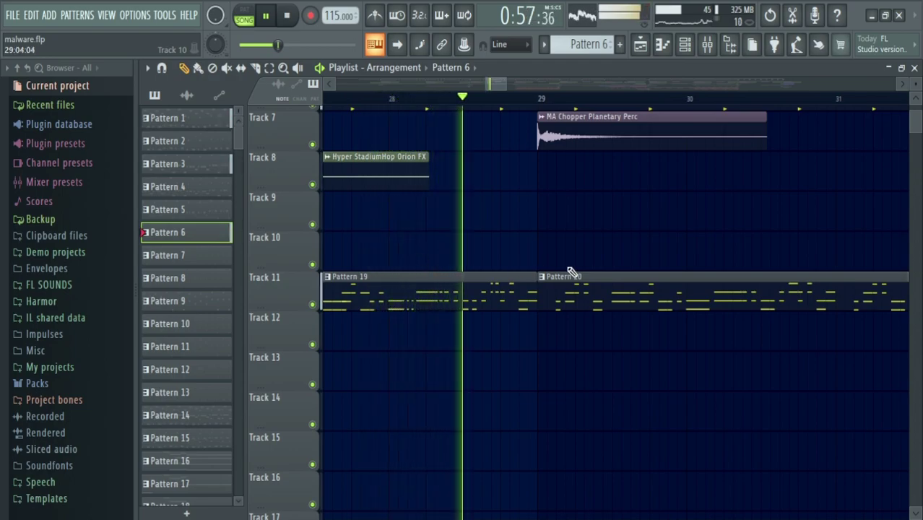
scroll(506, 281, down, 2)
scroll(535, 267, down, 3)
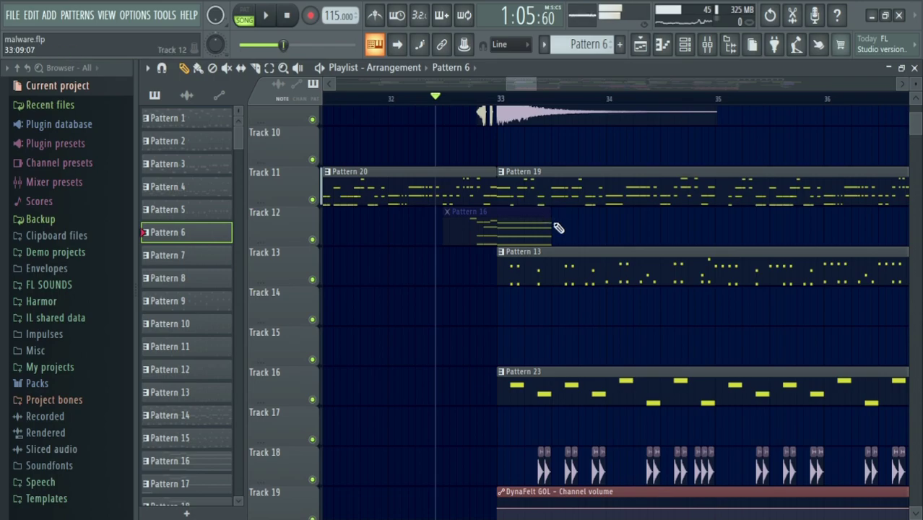
- Solo Tracks 12 and 13 and play Pattern 13 from bar 33, then stop playback
alt+right_click(546, 232)
key(space)
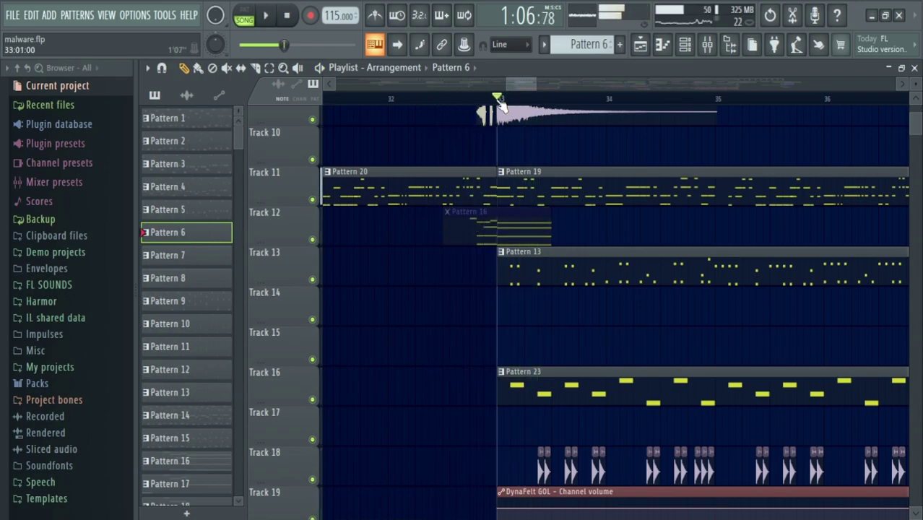
scroll(500, 101, down, 5)
right_click(312, 302)
drag(432, 292, 737, 311)
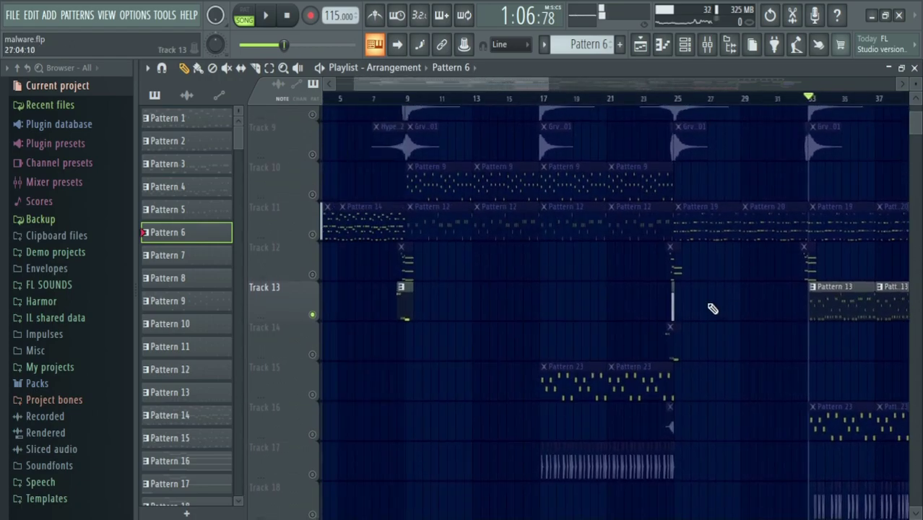
scroll(448, 262, down, 4)
scroll(469, 257, right, 5)
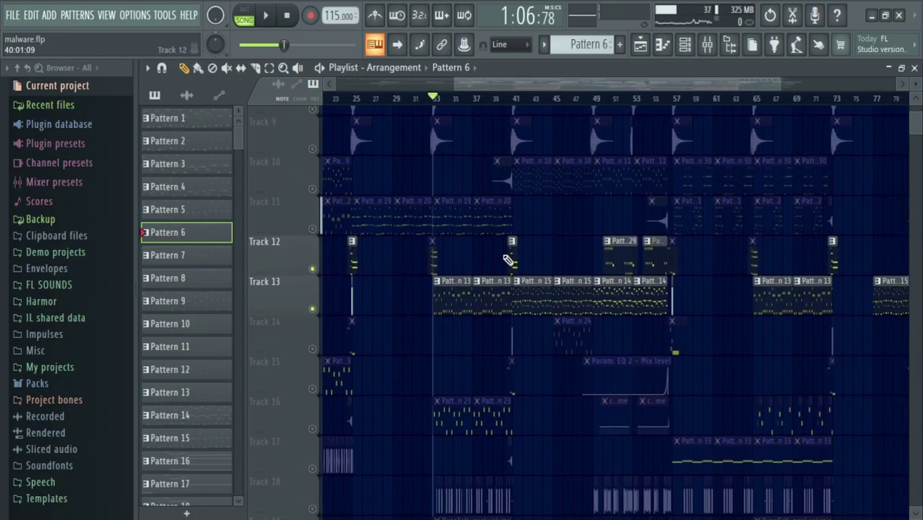
drag(514, 252, 583, 199)
scroll(416, 263, up, 5)
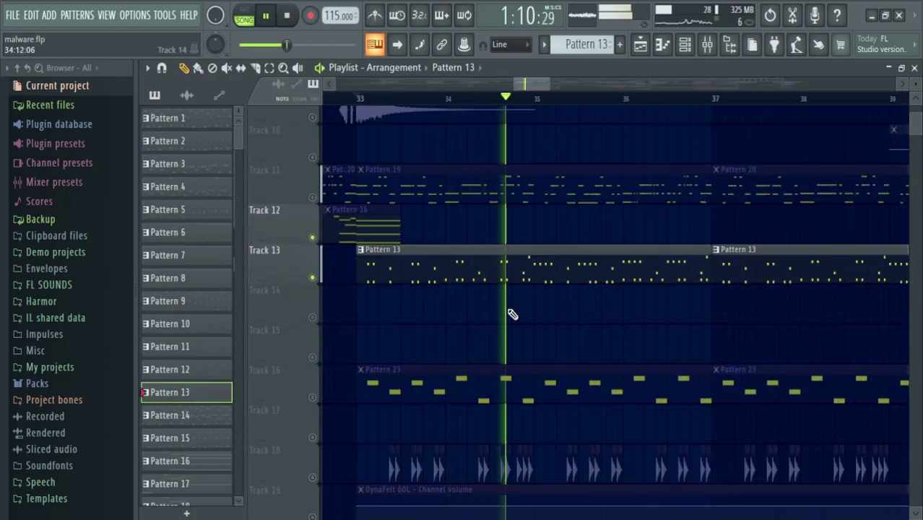
drag(666, 287, 516, 294)
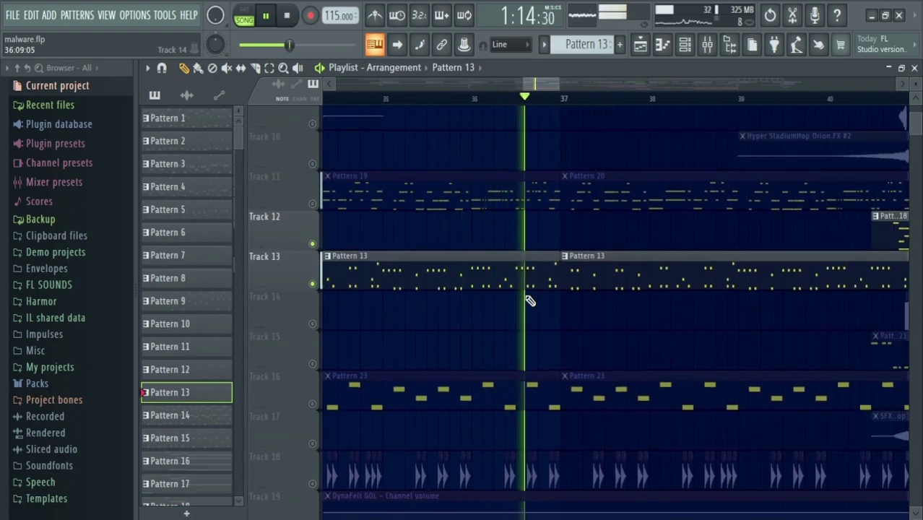
key(space)
- Play only Tracks 16 and 18 from bar 33, stop playback and mute Track 18
scroll(679, 260, down, 4)
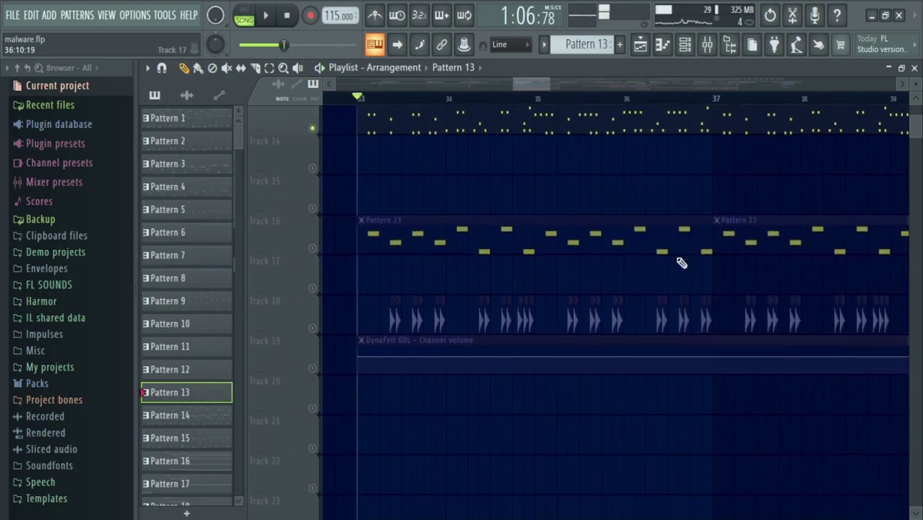
click(313, 327)
click(313, 247)
key(space)
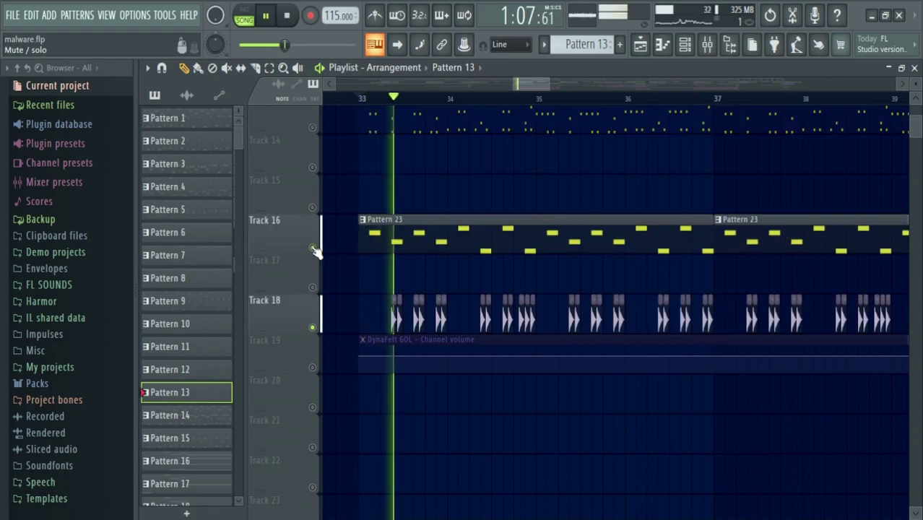
key(space)
click(313, 327)
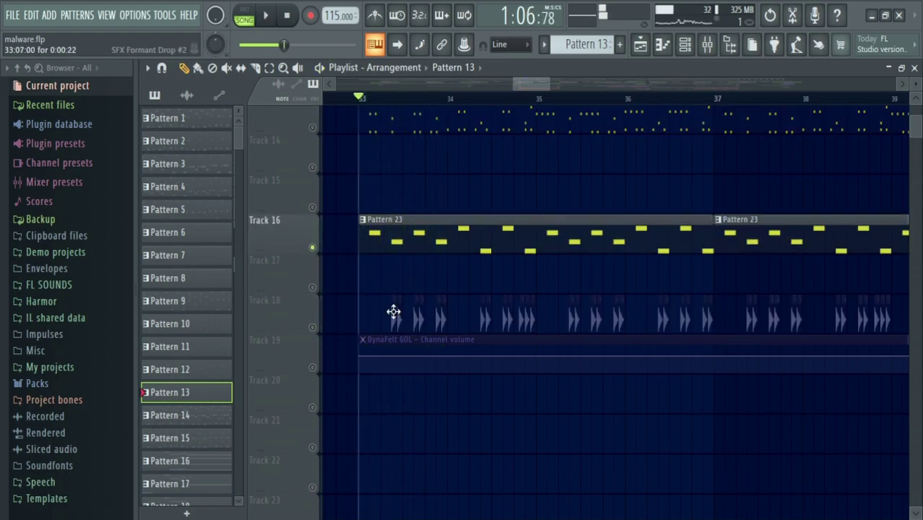
- Inspect the SFX Formant Drop #2 sample from its clip on Track 18 and turn all tracks back on
double_click(392, 312)
key(Escape)
right_click(313, 327)
right_click(312, 327)
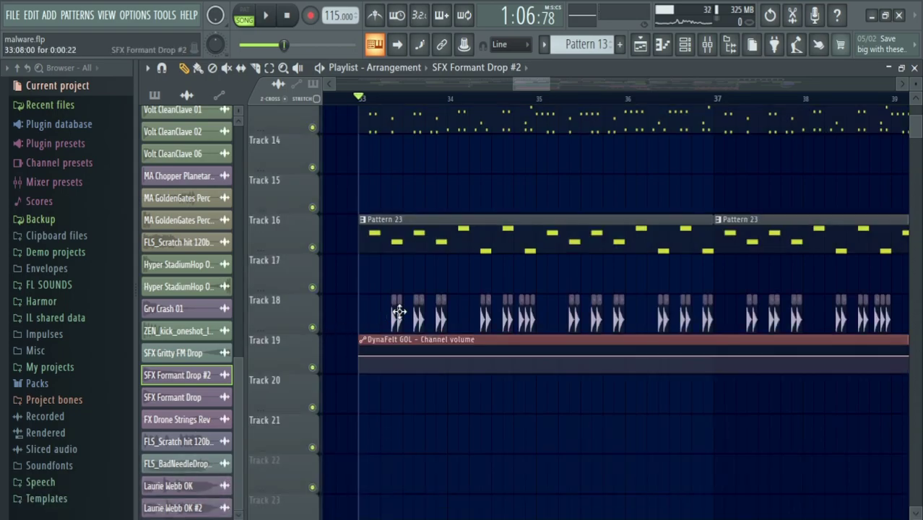
double_click(399, 311)
key(Escape)
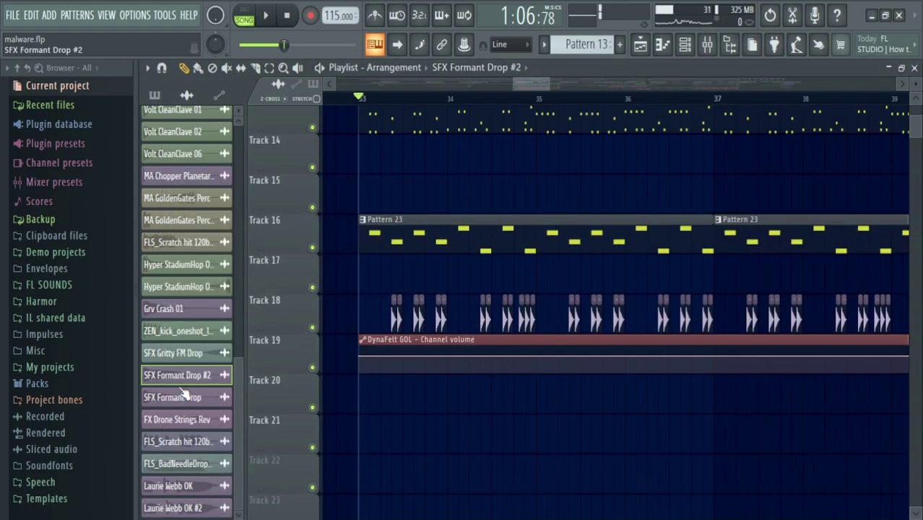
- Inspect the settings of the SFX Formant Drop and SFX Formant Drop #2 samples from the clip list
double_click(192, 396)
key(Escape)
double_click(195, 377)
key(Escape)
- Solo Track 17, play its sample hits from bar 24, stop playback and unsolo the track
scroll(568, 315, left, 10)
right_click(314, 296)
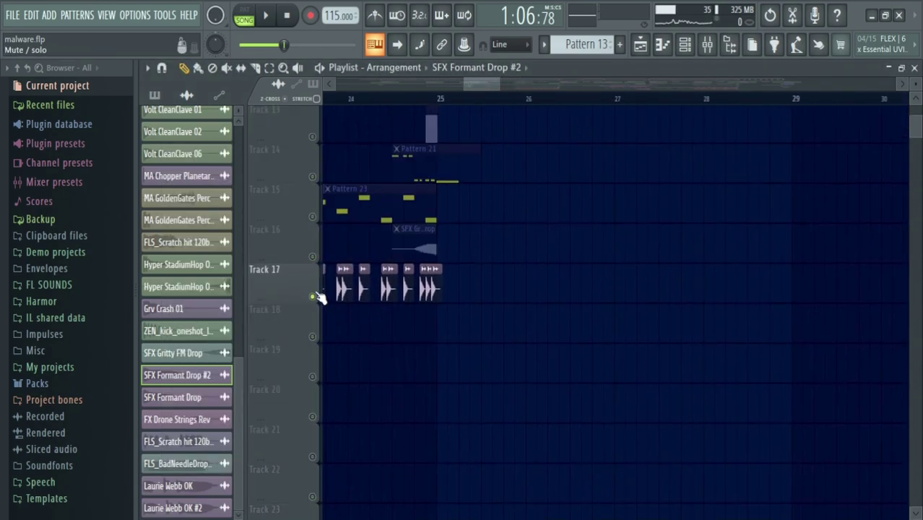
click(352, 100)
key(space)
scroll(624, 269, right, 10)
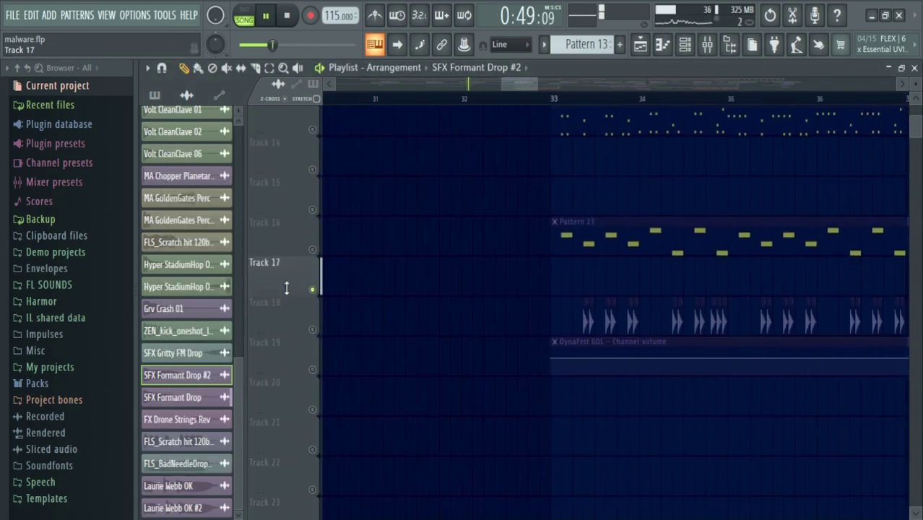
key(space)
right_click(313, 291)
- Play the full arrangement from bar 33 and stop playback
click(556, 99)
key(space)
scroll(659, 321, right, 3)
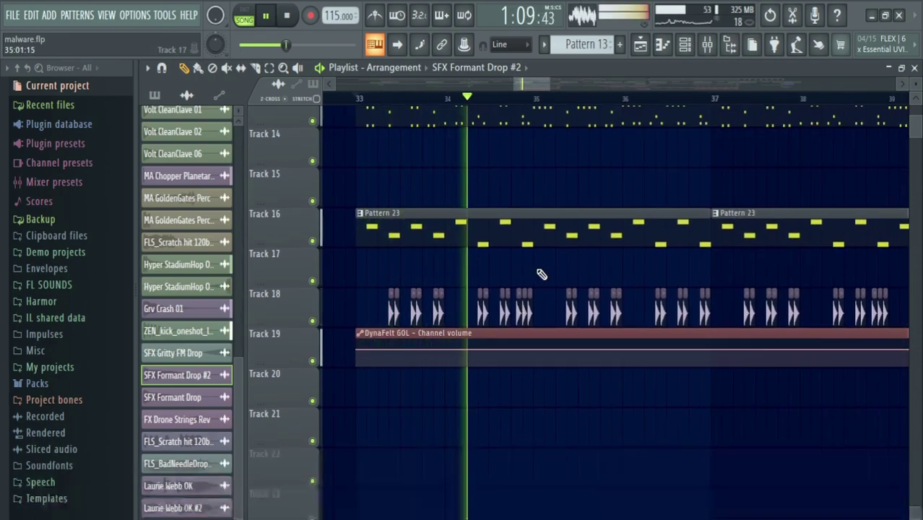
drag(698, 196, 469, 258)
scroll(469, 258, down, 5)
drag(528, 430, 557, 506)
scroll(550, 402, down, 3)
scroll(551, 404, down, 3)
drag(551, 405, 613, 464)
key(space)
- Look over the clips across the whole arrangement and place the playhead at bar 41
scroll(690, 349, up, 4)
scroll(587, 345, down, 8)
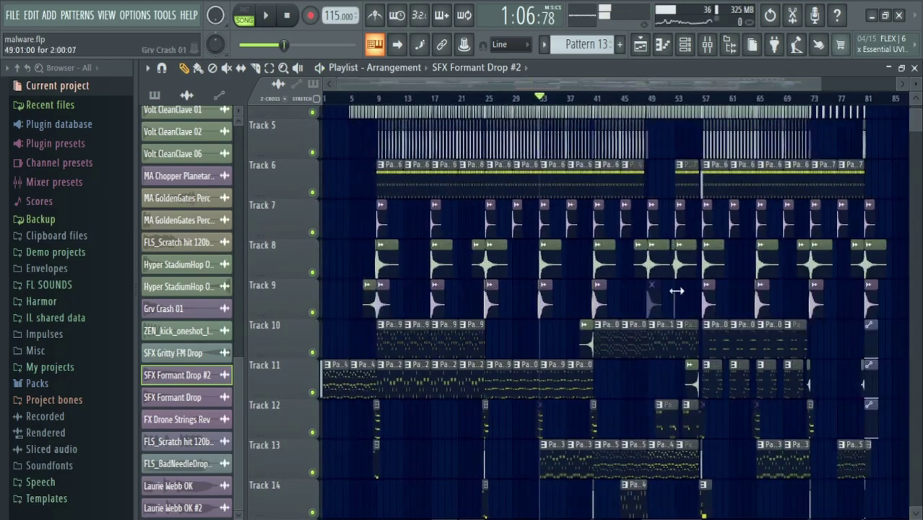
scroll(493, 312, up, 4)
scroll(491, 311, down, 14)
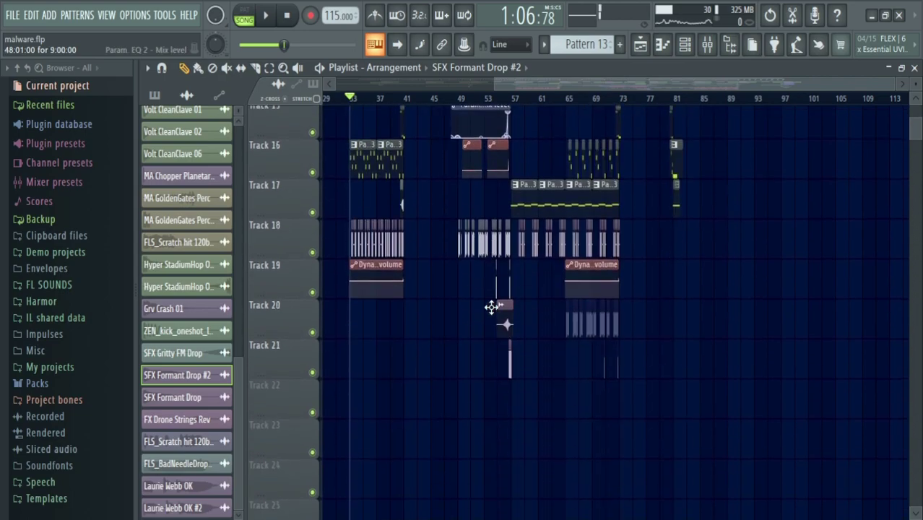
scroll(535, 267, up, 5)
scroll(565, 224, up, 4)
scroll(549, 174, up, 5)
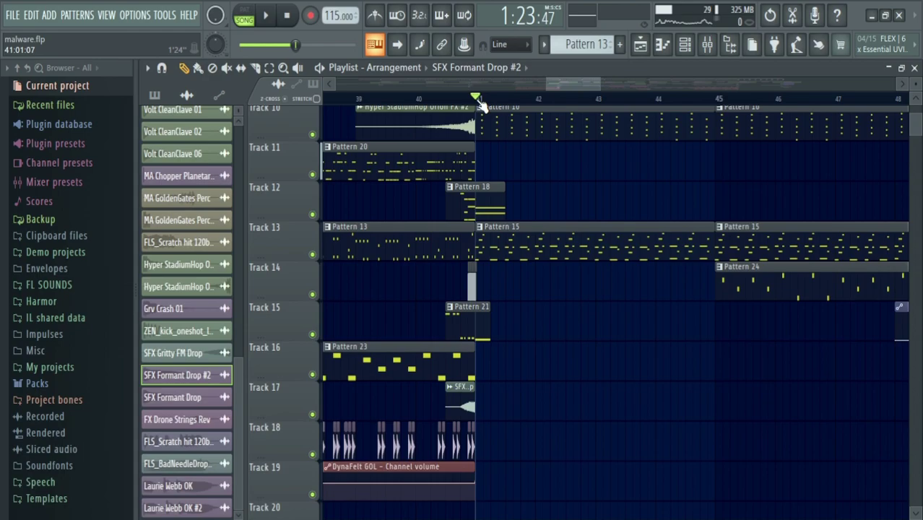
- Solo Track 1, view the notes of Pattern 2 and play it from bar 41
scroll(482, 105, up, 6)
scroll(529, 202, up, 4)
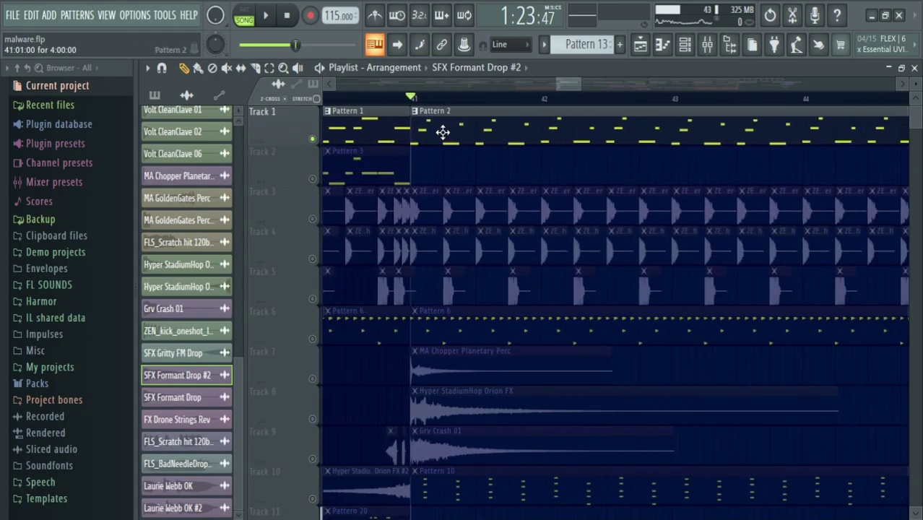
double_click(442, 131)
key(Escape)
scroll(426, 209, up, 3)
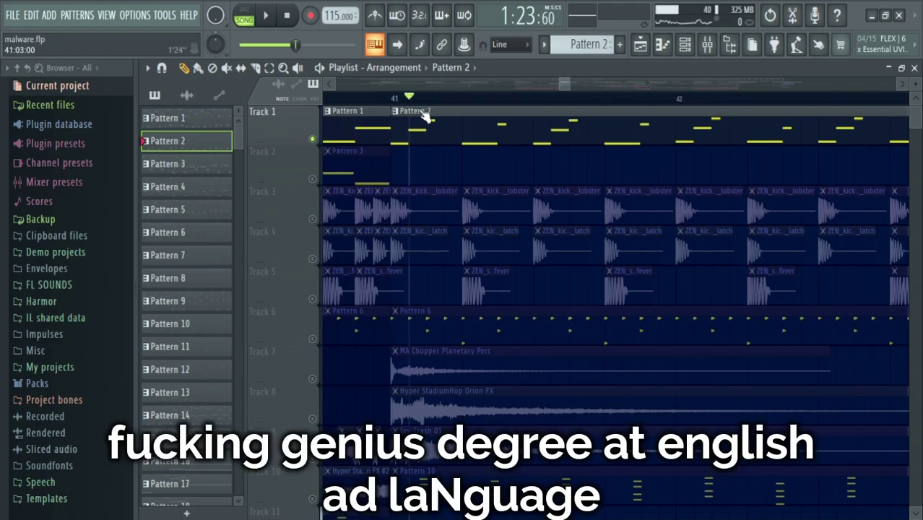
scroll(433, 137, down, 3)
key(space)
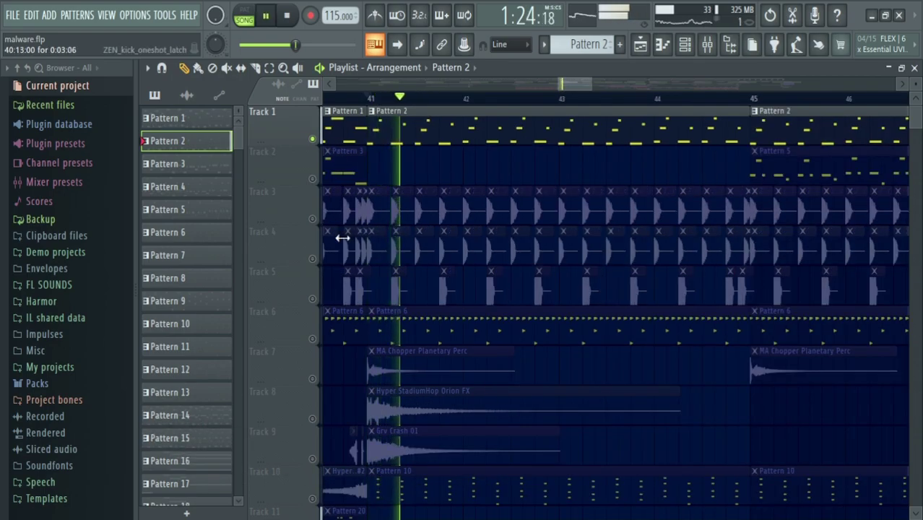
scroll(389, 169, down, 4)
key(space)
- Solo Track 10, play its Pattern 9 clip from bar 17 and look at its Pattern 10 clips from bar 41
right_click(313, 338)
drag(354, 336, 591, 319)
scroll(591, 319, down, 3)
drag(498, 320, 816, 292)
scroll(515, 325, down, 3)
drag(462, 291, 758, 290)
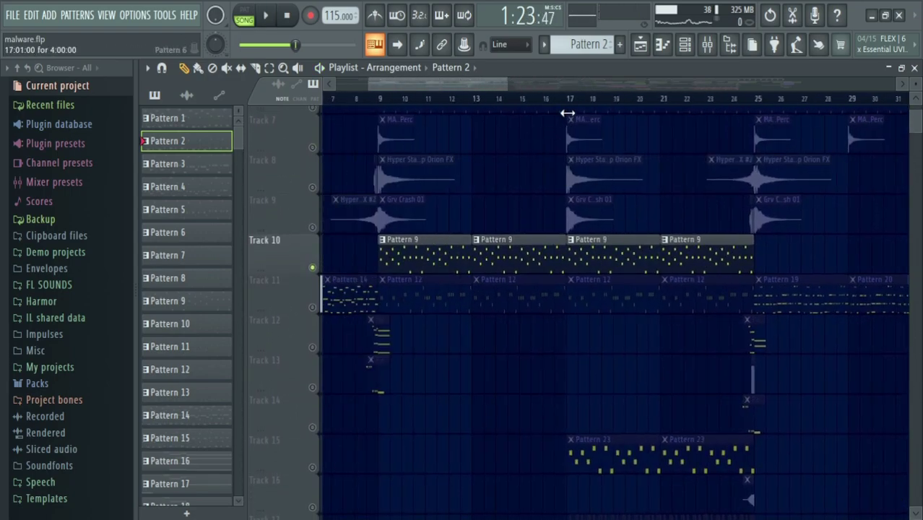
key(space)
scroll(471, 171, right, 10)
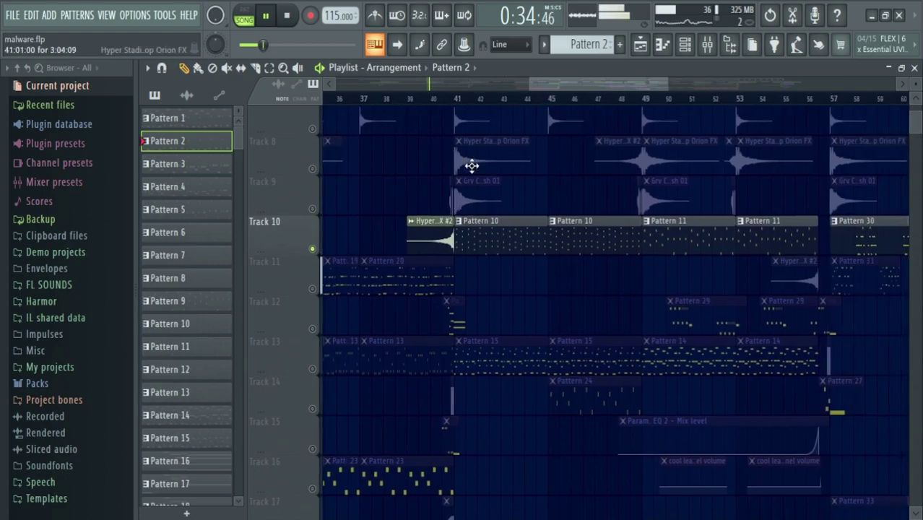
scroll(474, 284, up, 5)
key(space)
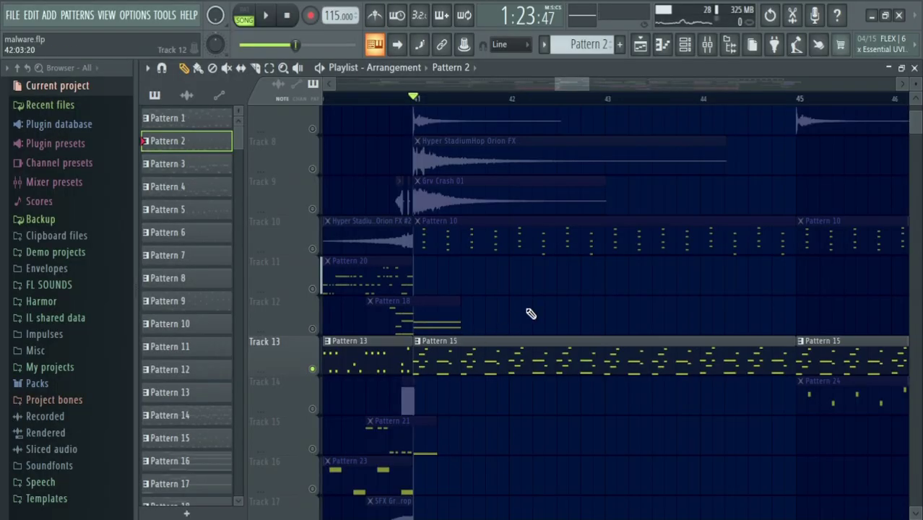
- Play Pattern 15 on Track 13 from bar 41, then solo Track 14 and play Pattern 24 from bar 45
scroll(530, 312, down, 2)
key(space)
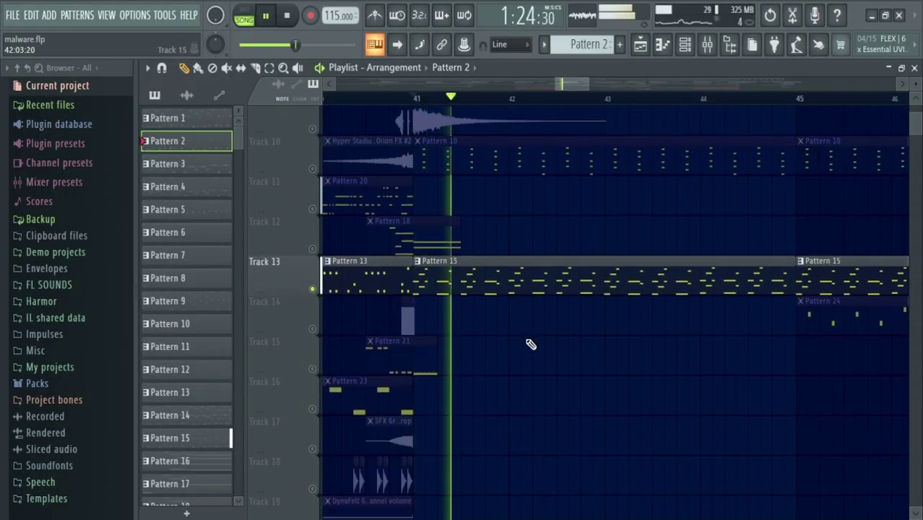
scroll(577, 321, down, 4)
drag(836, 223, 412, 295)
click(373, 101)
key(space)
key(space)
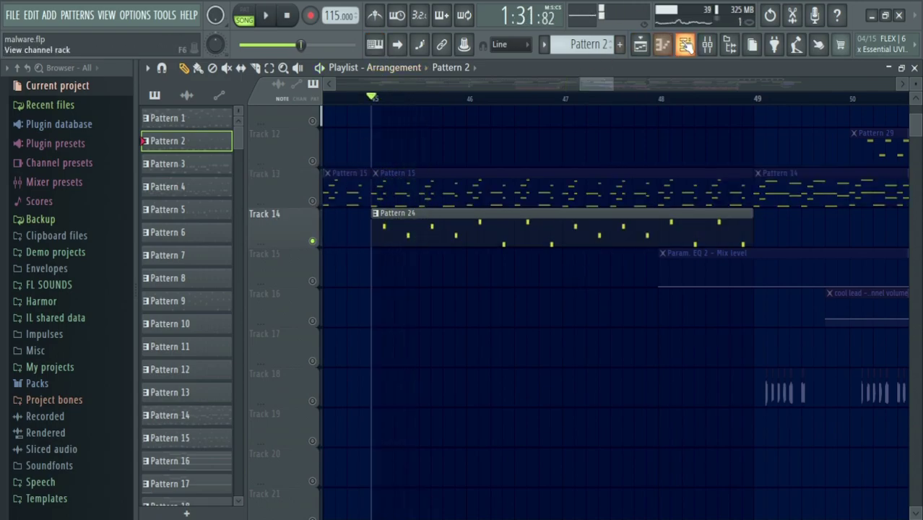
- Solo Track 13, play Pattern 14 from bar 49 and stop playback
scroll(464, 257, right, 3)
scroll(464, 258, up, 3)
click(486, 99)
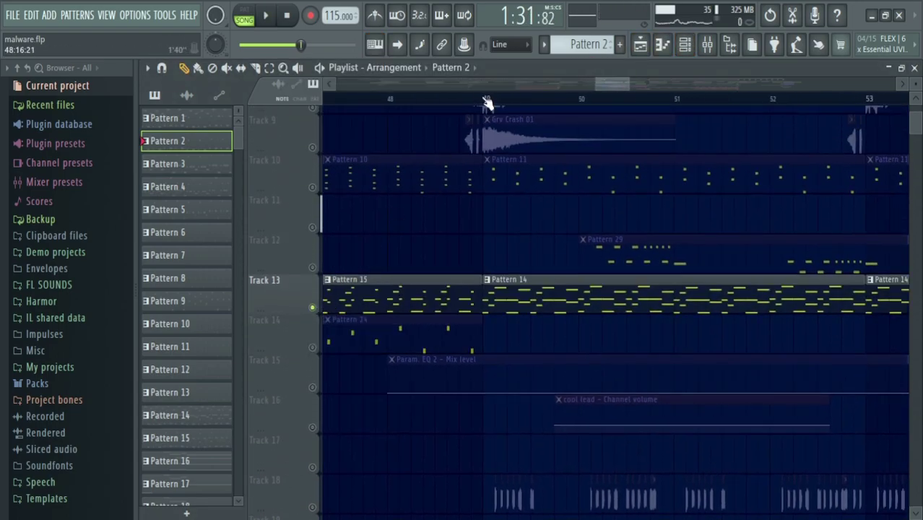
key(space)
key(space)
- Turn all tracks back on and play the full arrangement from bar 41
scroll(455, 411, up, 8)
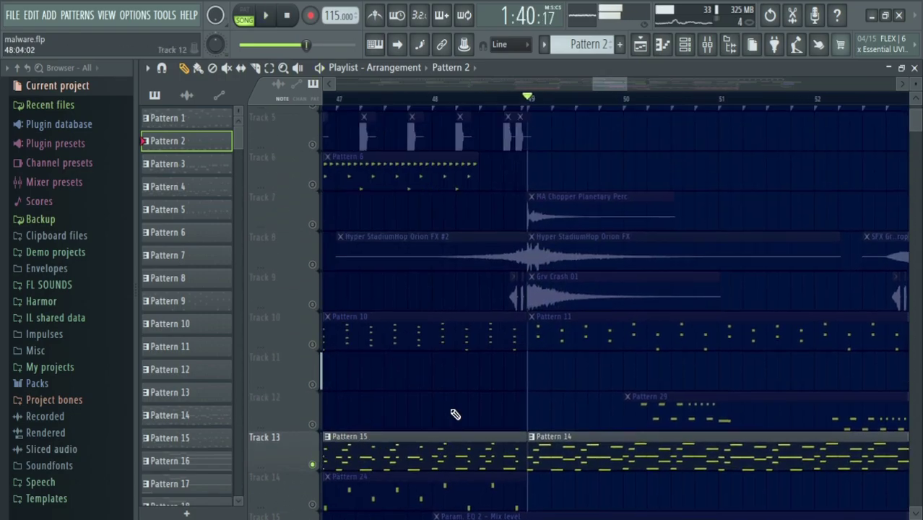
scroll(463, 348, down, 3)
right_click(313, 138)
right_click(313, 139)
drag(682, 192, 826, 189)
scroll(825, 189, down, 2)
scroll(583, 264, down, 6)
key(space)
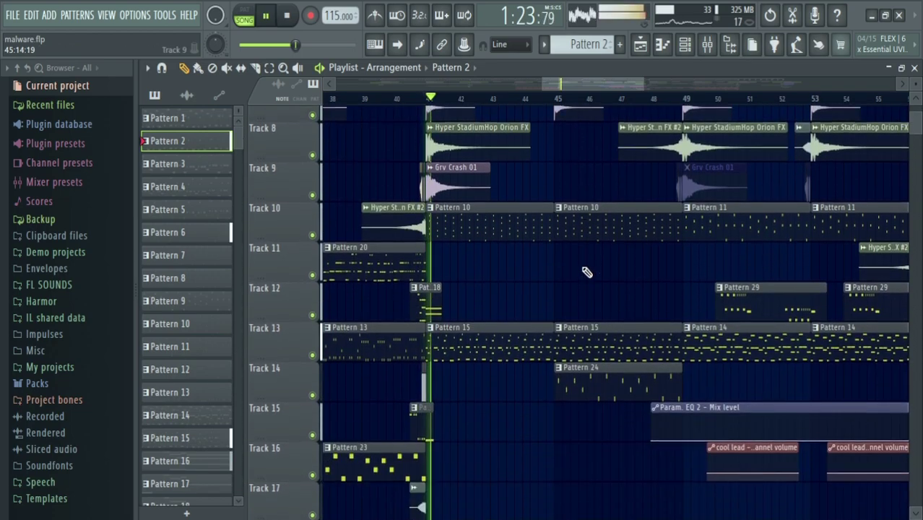
- Select the Pattern 15 clip at bar 45 on Track 13 and follow the playback of all tracks towards bar 49
drag(583, 269, 535, 269)
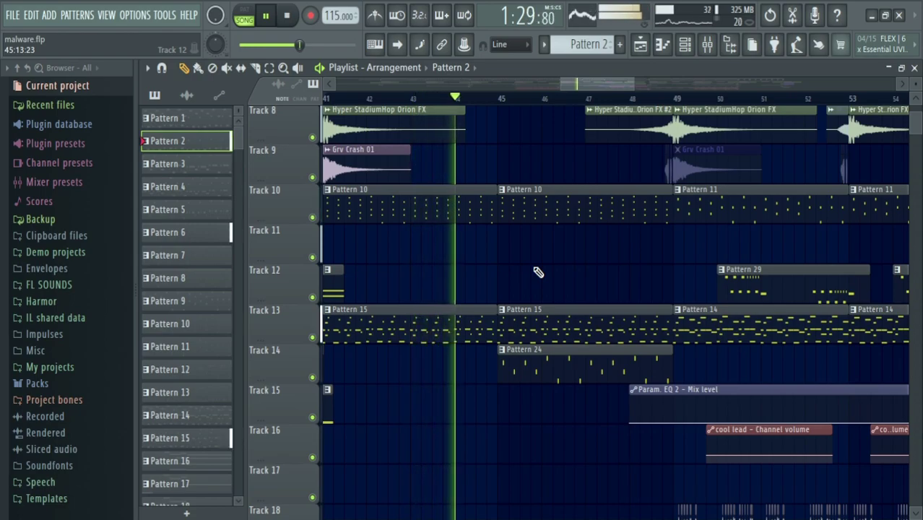
click(551, 323)
drag(584, 286, 404, 299)
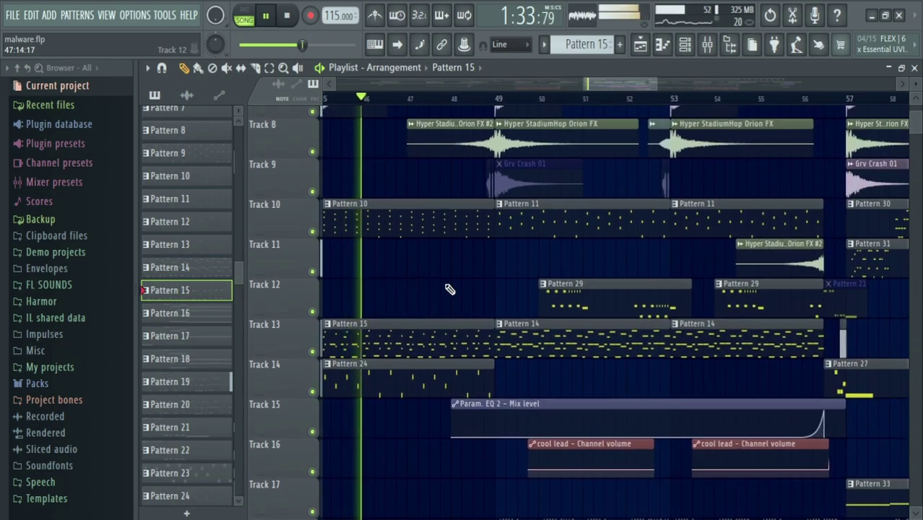
scroll(451, 289, up, 4)
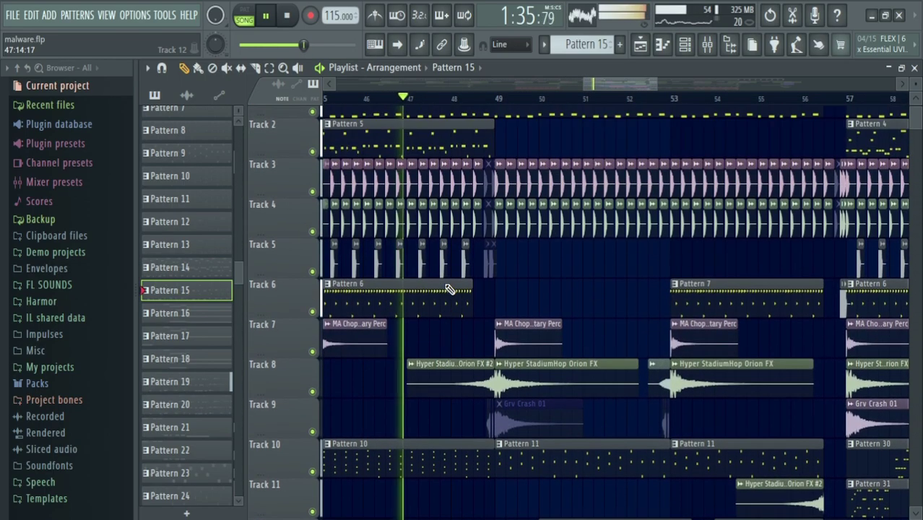
drag(506, 292, 600, 290)
scroll(601, 290, up, 1)
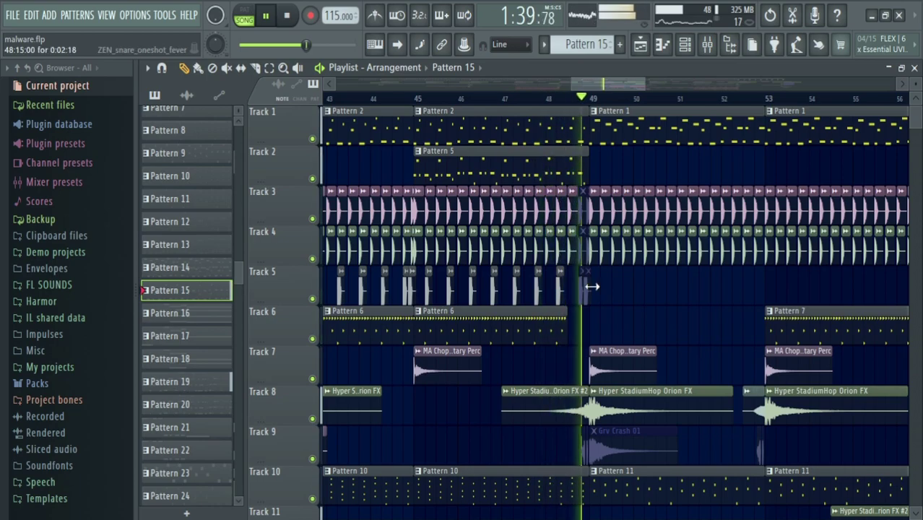
- Solo Track 13 to play Pattern 14 from bar 49, then solo Track 12 to play Pattern 29 from bar 50
right_click(312, 178)
key(space)
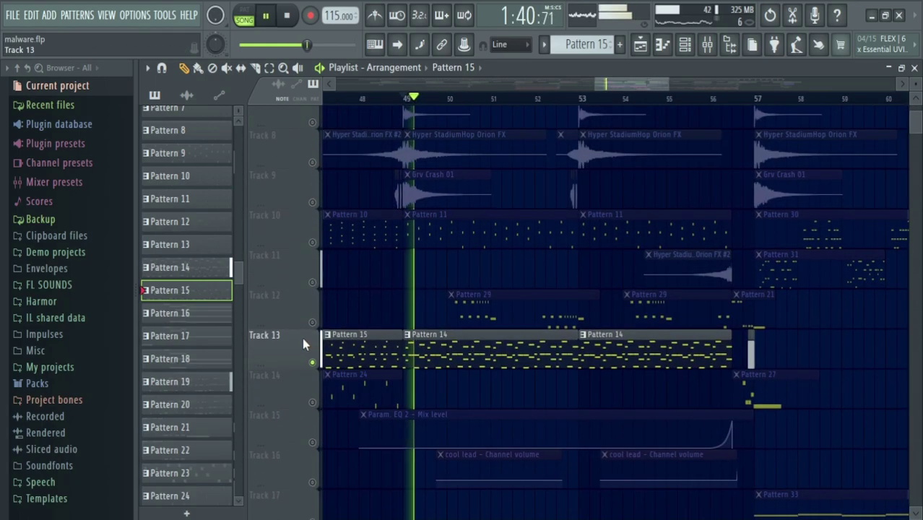
key(space)
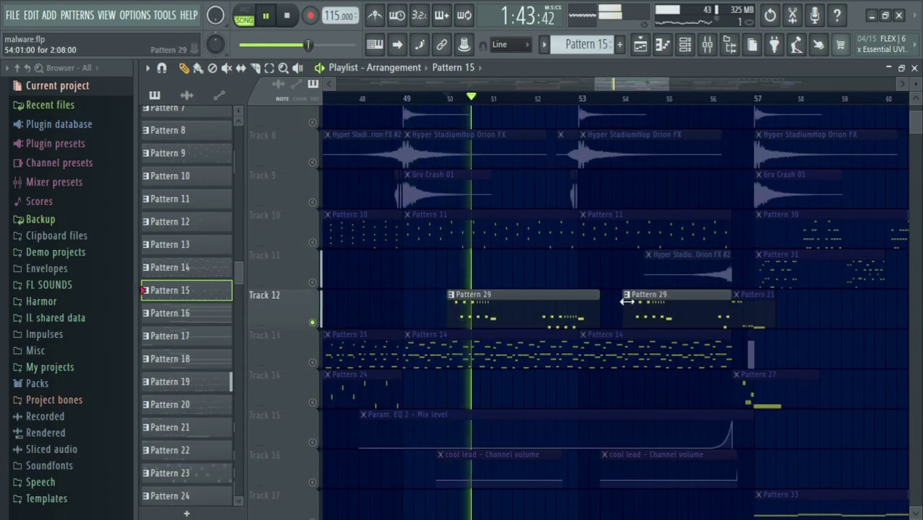
scroll(625, 302, down, 3)
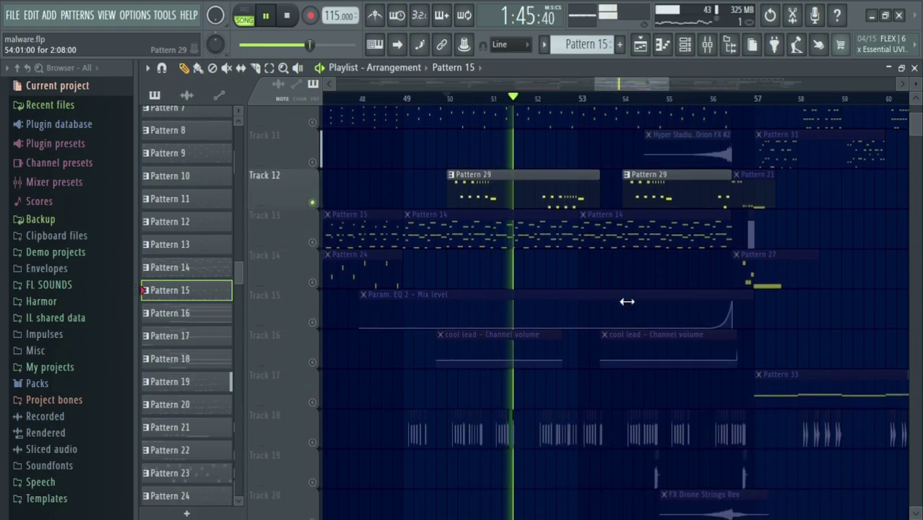
scroll(556, 318, up, 1)
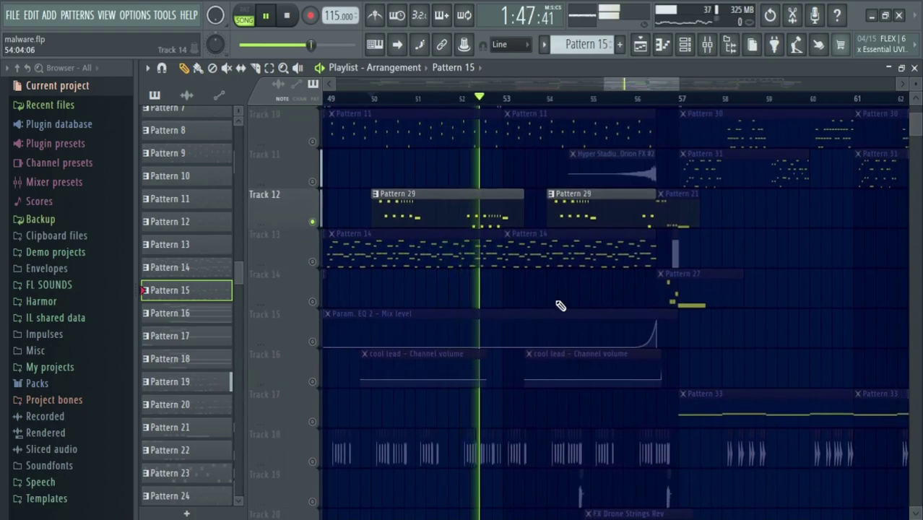
key(space)
- Solo Track 18 and view the sample settings of its FLS_Scratch hit 120bpm clip at bar 49
scroll(426, 321, down, 2)
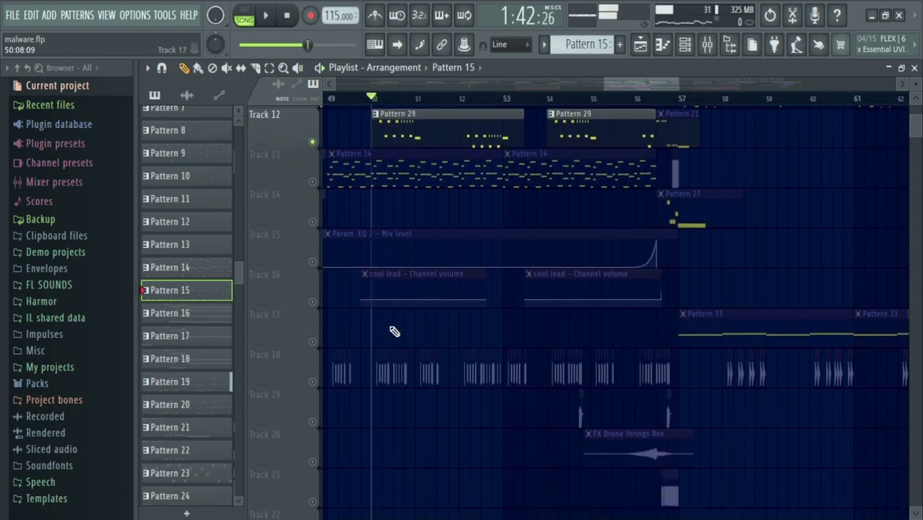
right_click(314, 382)
drag(378, 319, 453, 303)
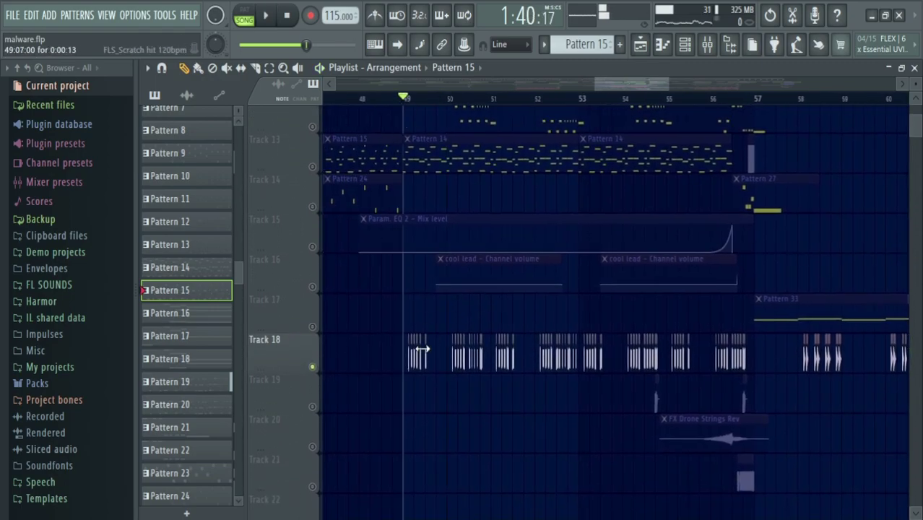
double_click(423, 350)
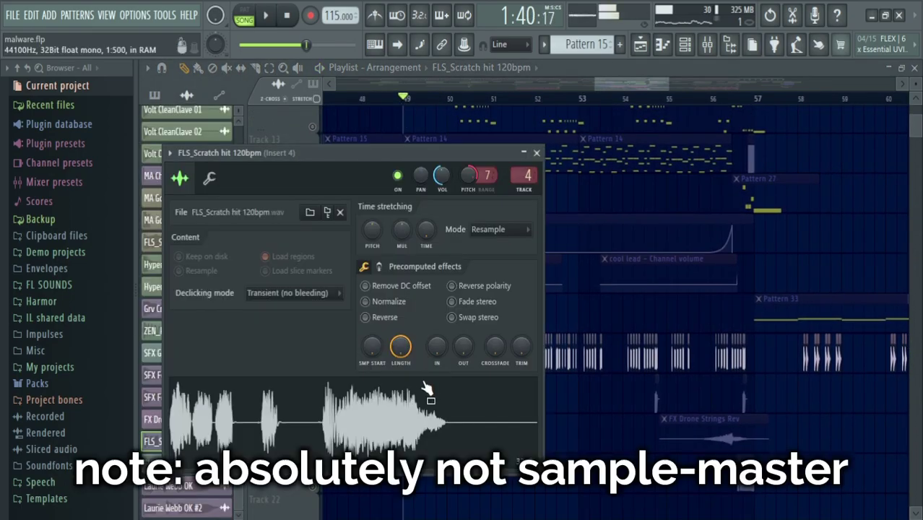
key(Escape)
- Turn on Tracks 2 to 5 and play them from bar 49 together with the scratch samples on Track 18
scroll(455, 372, up, 6)
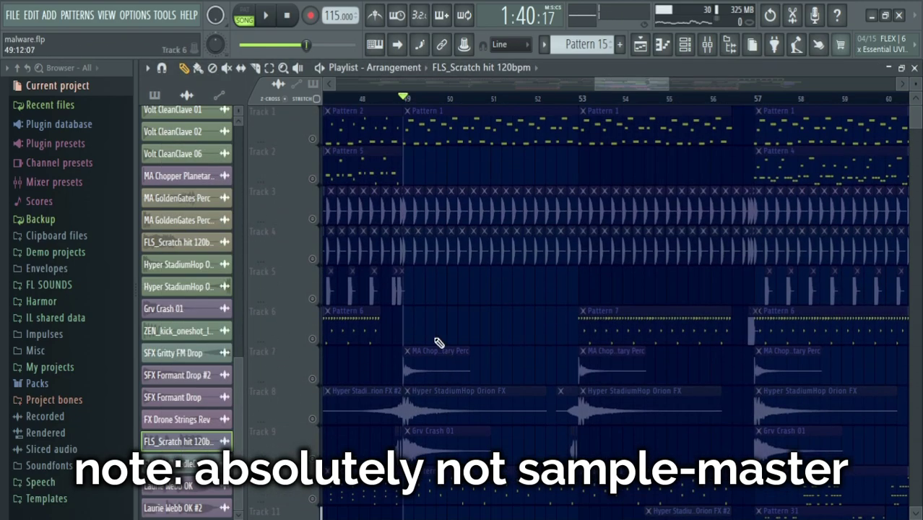
drag(313, 179, 313, 298)
key(space)
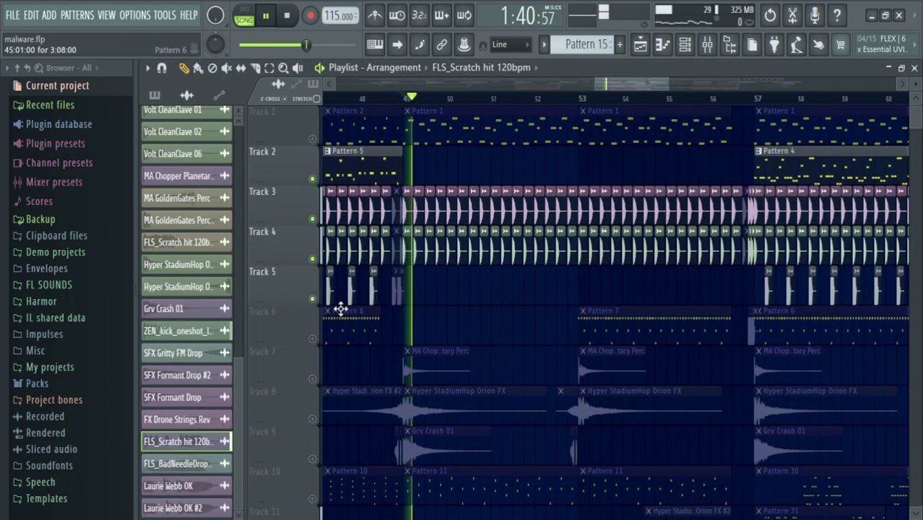
scroll(505, 347, down, 10)
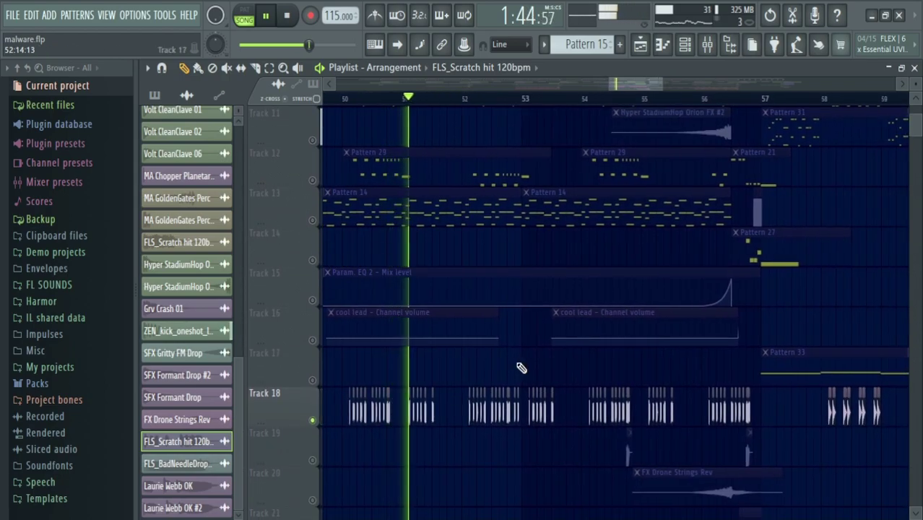
scroll(413, 352, down, 1)
- Turn on Tracks 19, 20 and 21 one after another during playback, then stop near bar 57
click(312, 419)
scroll(413, 404, down, 2)
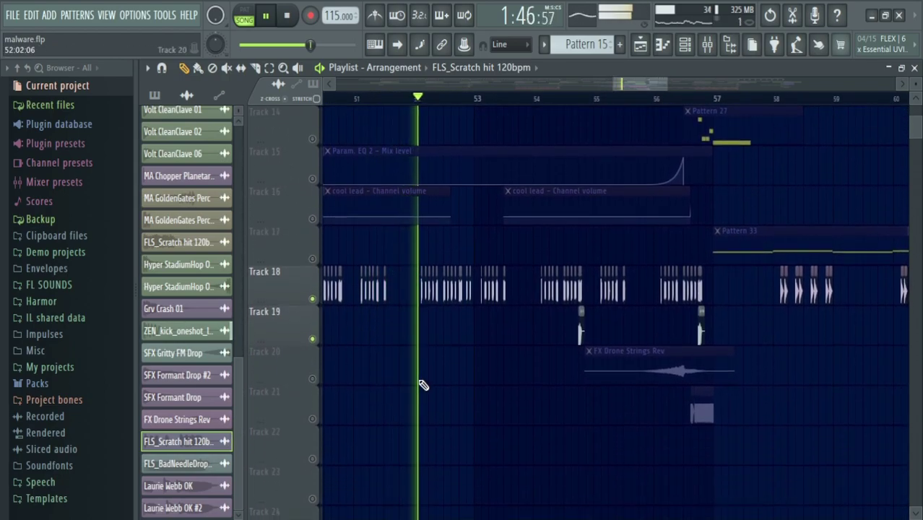
click(313, 378)
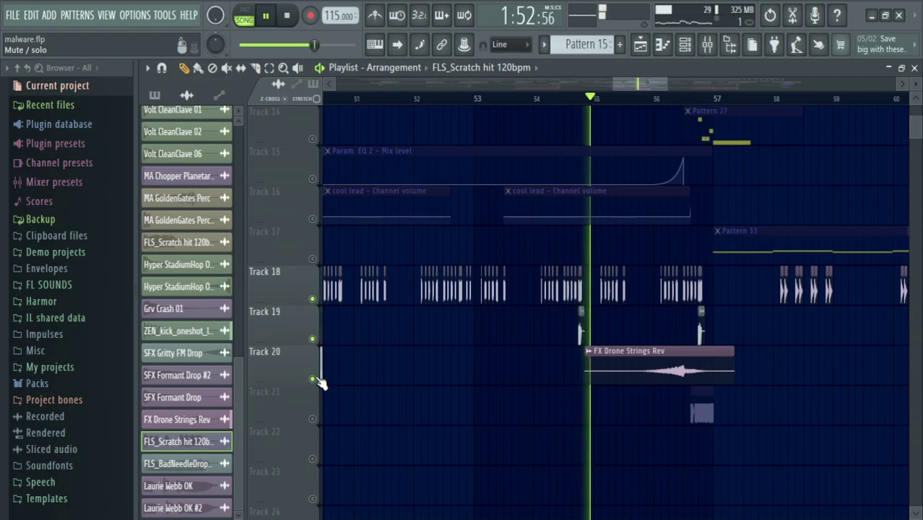
click(315, 416)
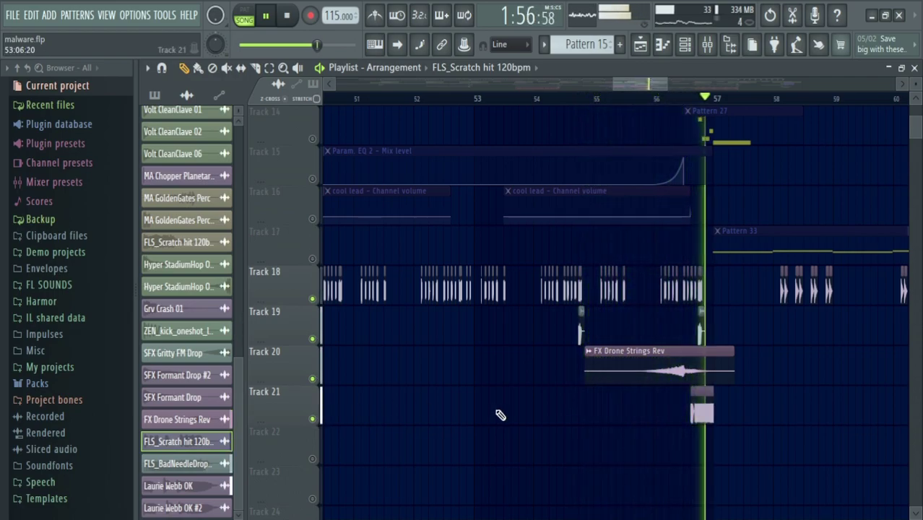
key(space)
- View the sample settings of the Laurie Webb OK clip on Track 21 before bar 57, then close them
ctrl+scroll(591, 305, up, 5)
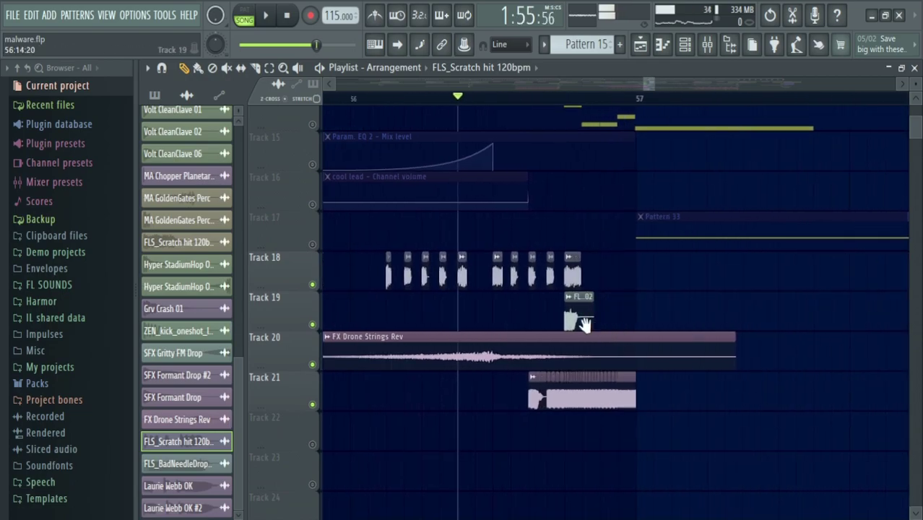
double_click(485, 372)
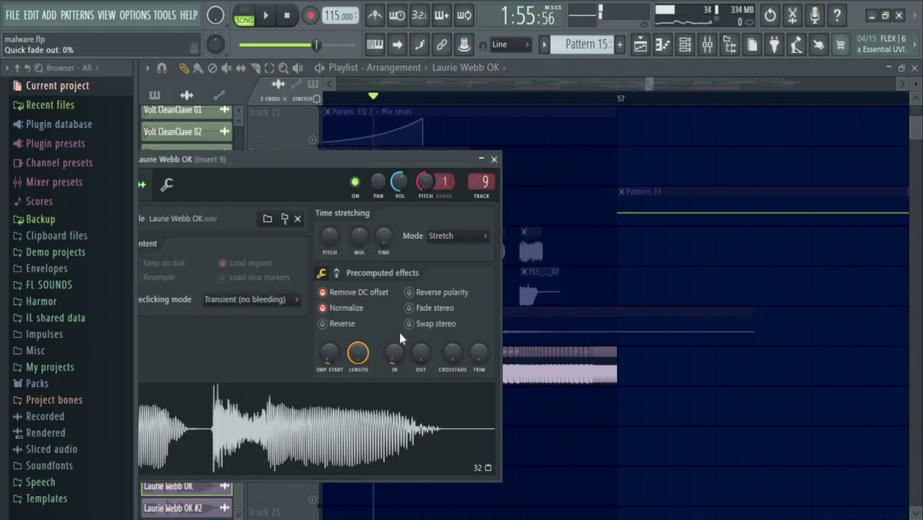
drag(344, 165, 424, 142)
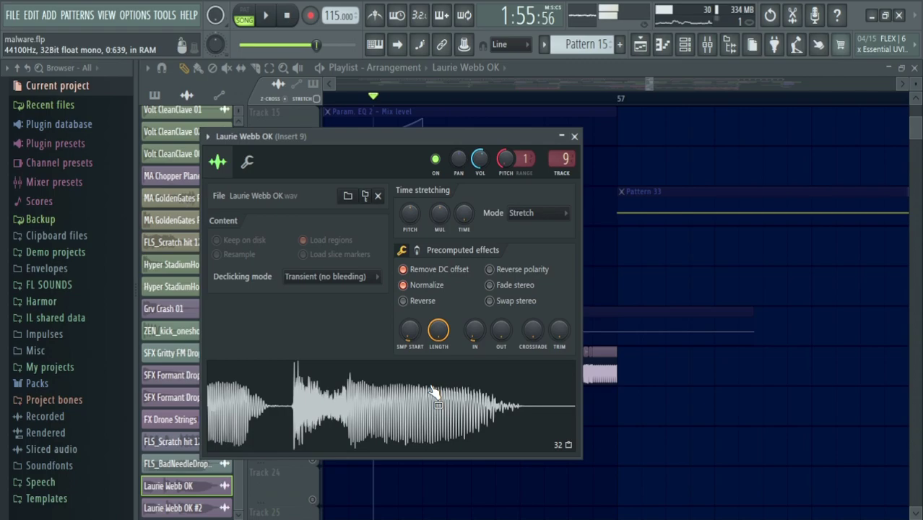
key(Escape)
double_click(485, 373)
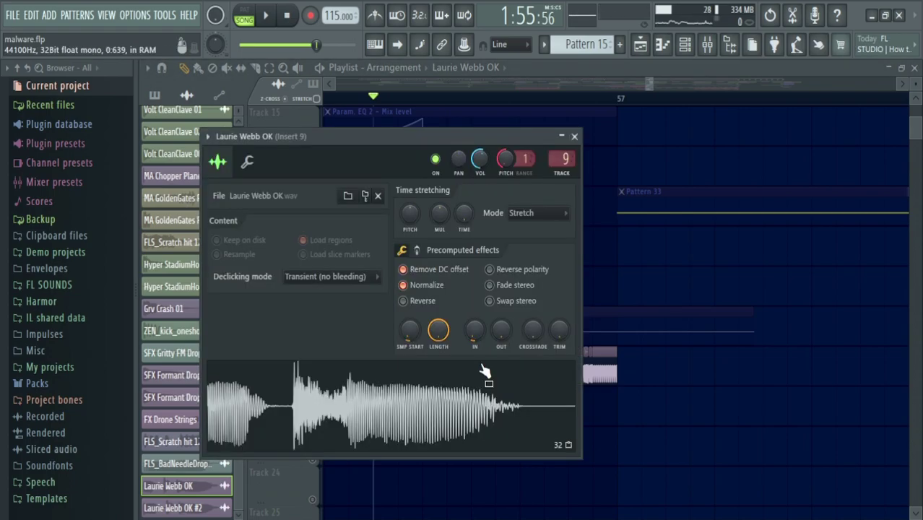
click(565, 137)
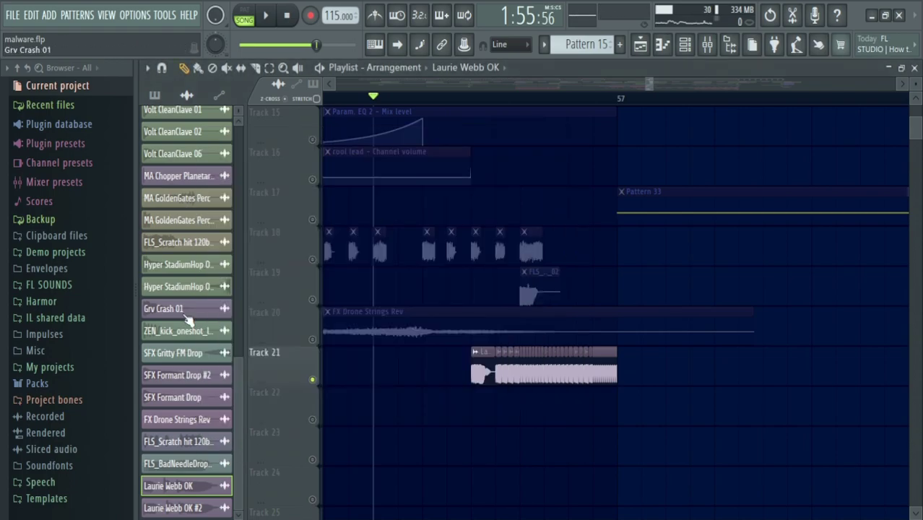
- Locate the Laurie Webb OK sample in the Vocals folder of the Packs library, then collapse the library
click(78, 385)
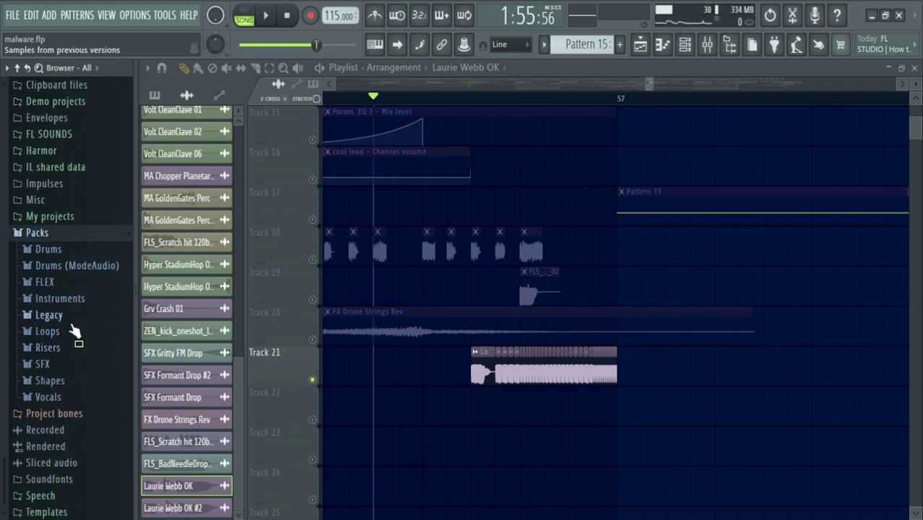
click(49, 397)
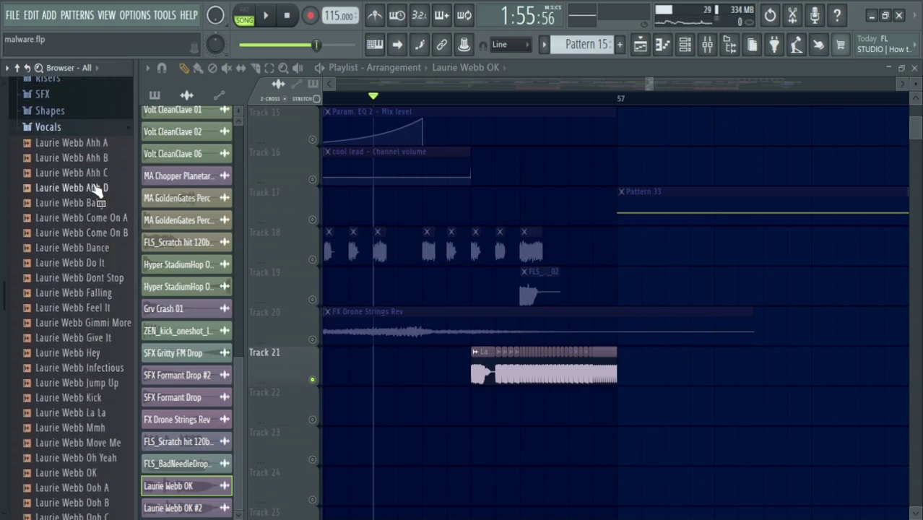
scroll(131, 354, down, 2)
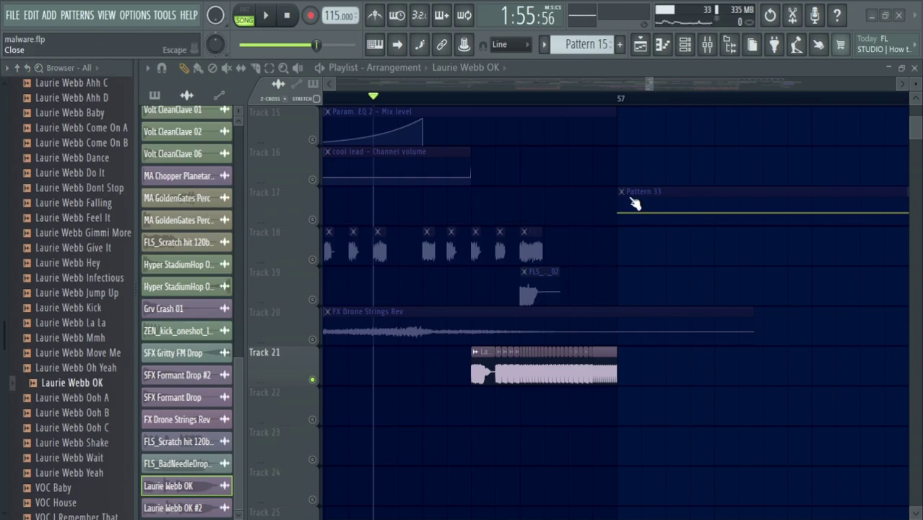
scroll(82, 196, up, 6)
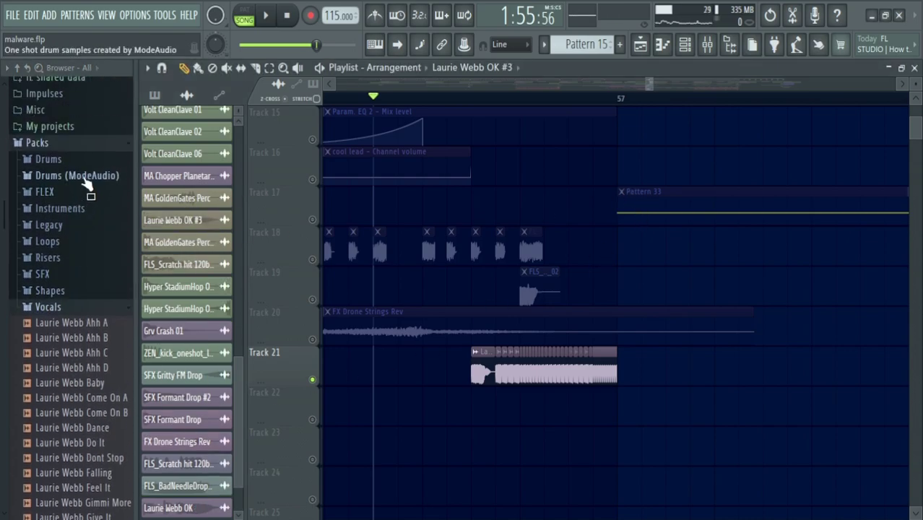
click(84, 143)
- Reopen and close the Laurie Webb OK sample settings, then review the effects on mixer Insert 9
double_click(478, 371)
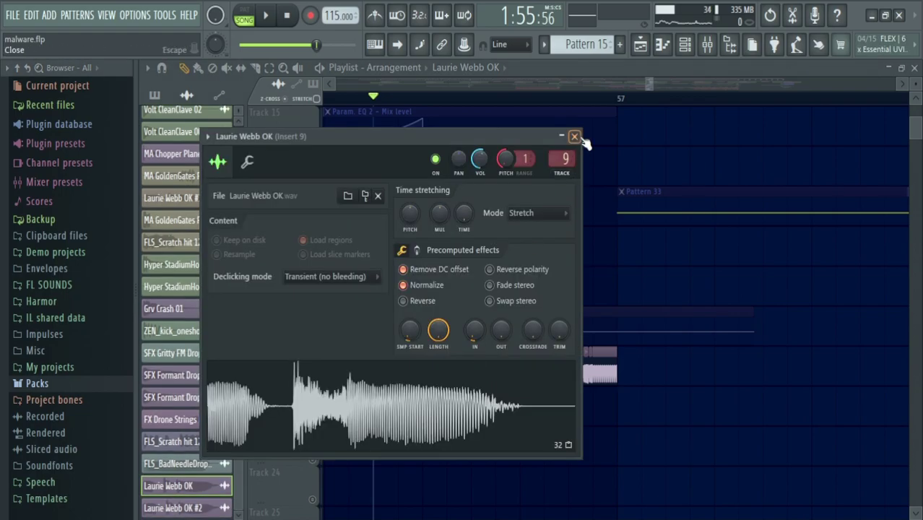
click(576, 136)
key(F9)
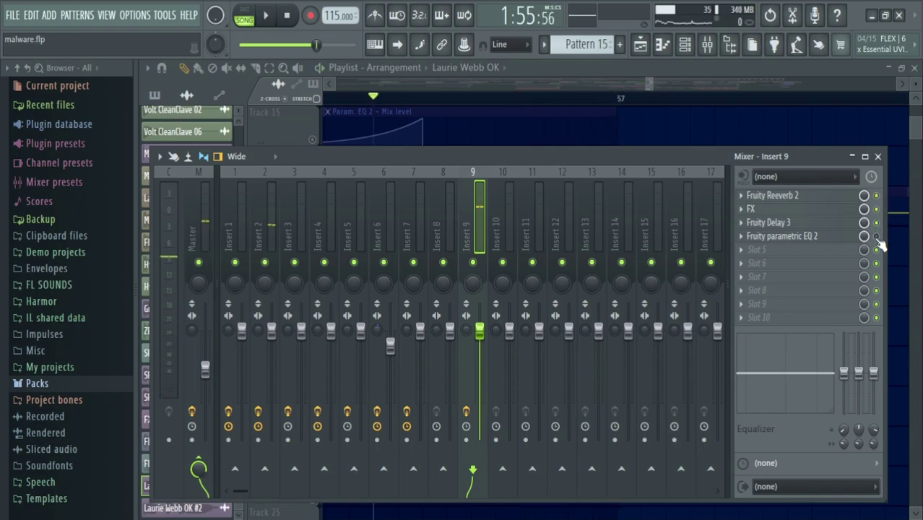
key(F9)
scroll(619, 395, up, 3)
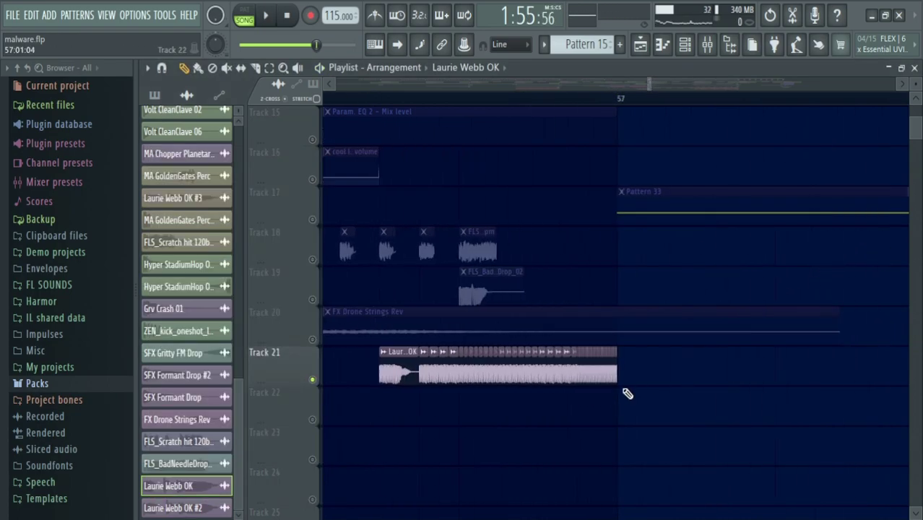
drag(535, 329, 565, 300)
scroll(457, 336, up, 1)
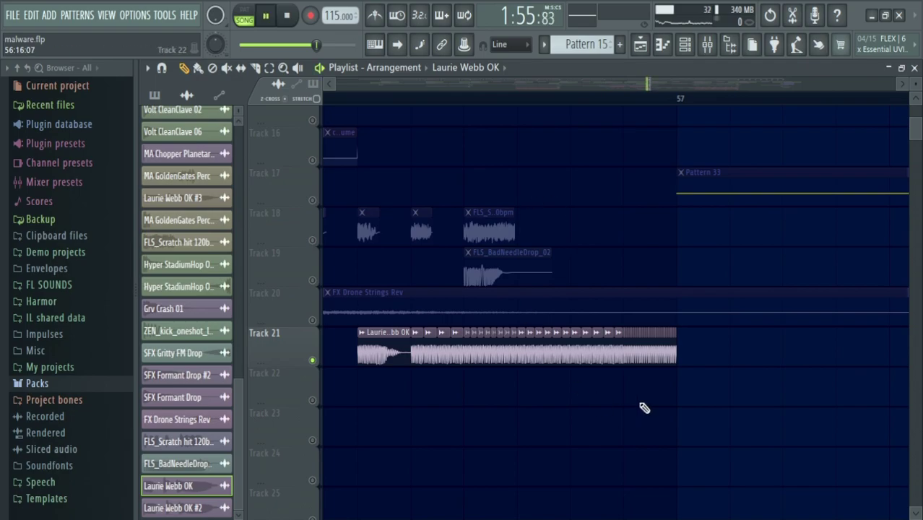
scroll(644, 408, down, 3)
key(space)
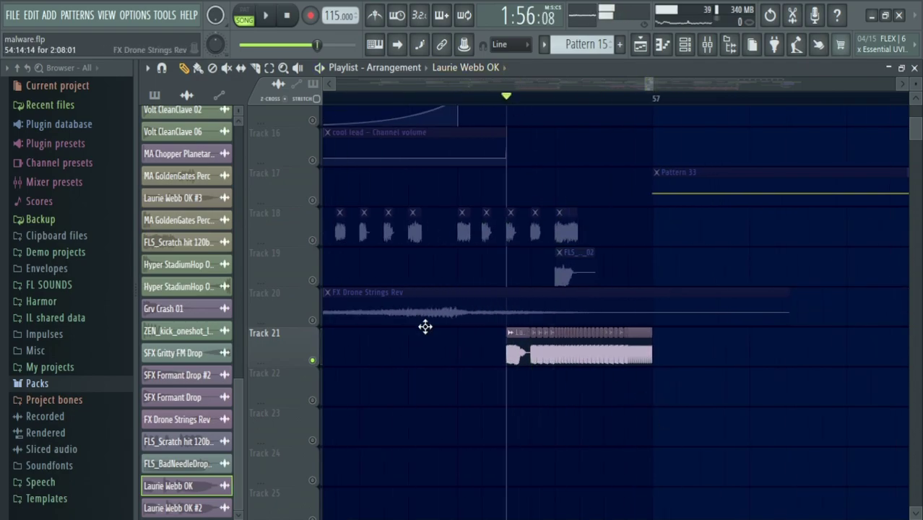
- Turn all tracks back on and play the full arrangement through the transition at bar 57
scroll(424, 326, down, 2)
key(space)
drag(633, 259, 561, 305)
scroll(562, 305, down, 3)
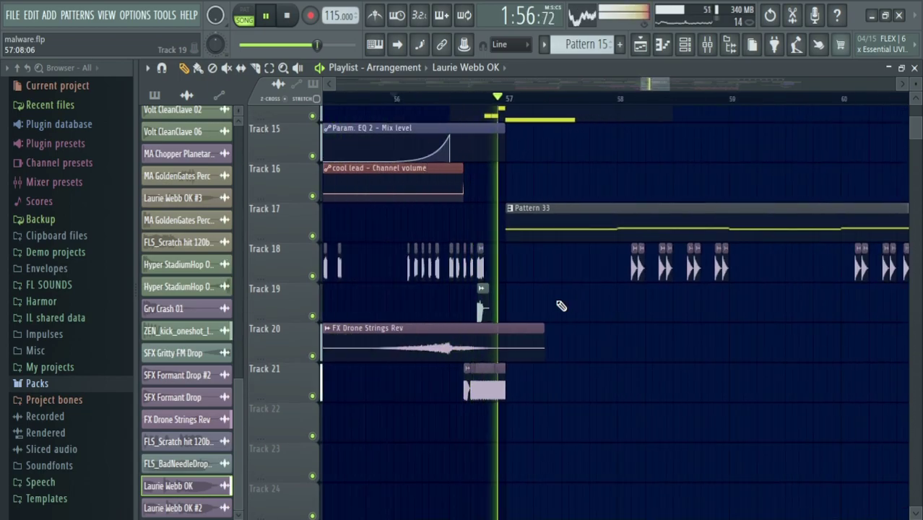
scroll(560, 305, up, 4)
scroll(454, 351, down, 2)
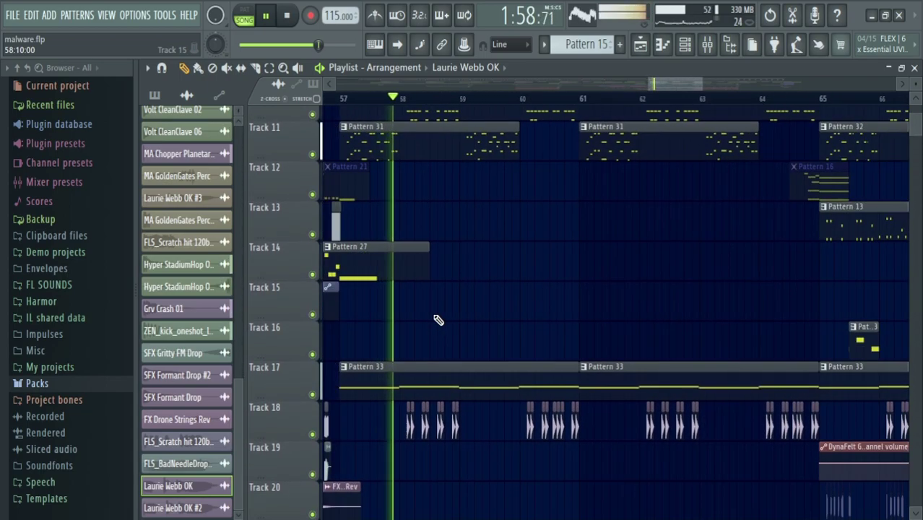
- Solo Track 17, play Pattern 33 from bar 57 and stop playback
scroll(517, 285, up, 1)
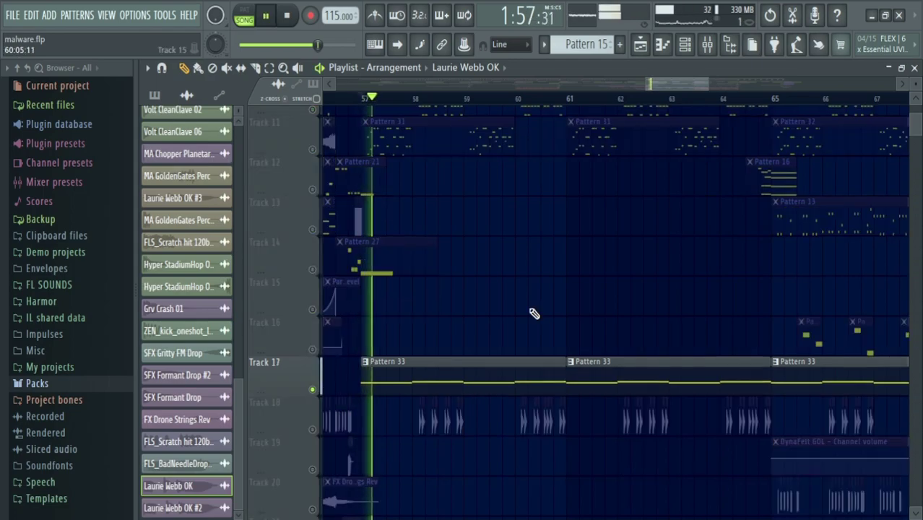
key(space)
scroll(531, 314, down, 3)
scroll(531, 311, down, 2)
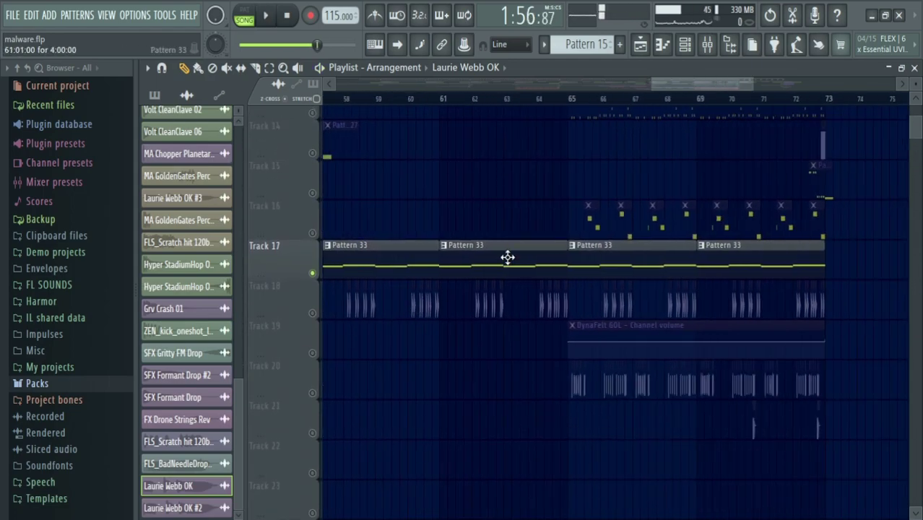
- Solo Track 20 and turn on Tracks 19 and 18 to show their clips in the section from bar 57
ctrl+click(313, 393)
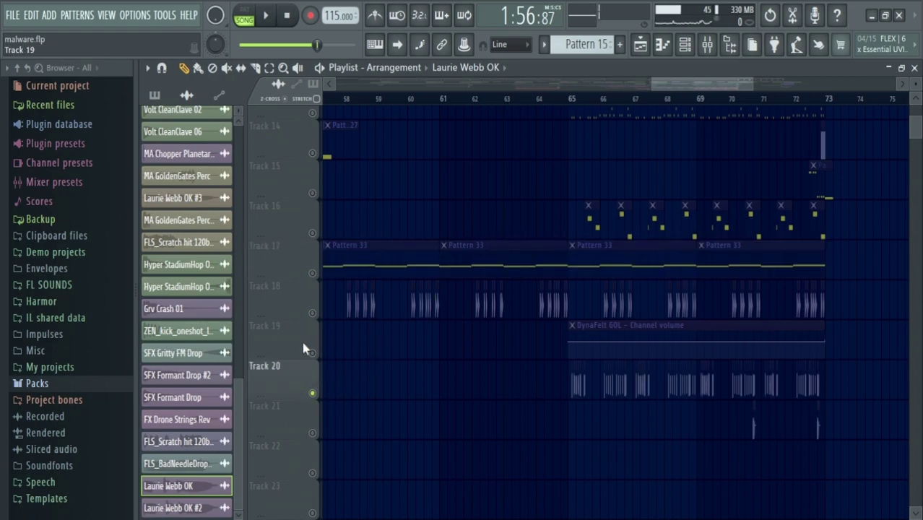
click(313, 353)
click(312, 312)
drag(349, 177, 532, 417)
drag(468, 288, 315, 193)
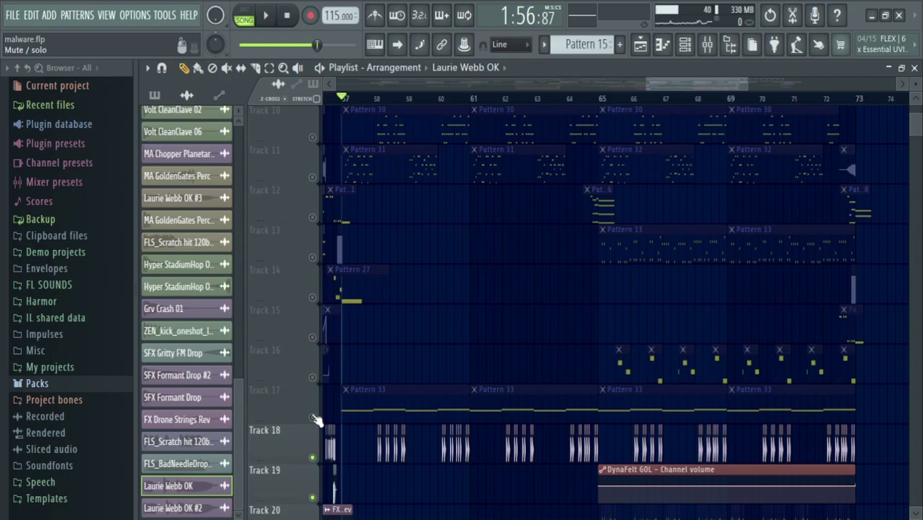
- Try the section from bar 57 with the four Pattern 33 clips deleted from Track 17, then undo the deletion
ctrl+click(313, 418)
right_click(434, 412)
right_click(534, 411)
right_click(663, 410)
right_click(792, 409)
key(space)
key(space)
key(ctrl+z)
- Play all tracks from bar 57, stop playback and solo Track 1 with its Pattern 1 clips
key(space)
scroll(451, 288, up, 7)
key(space)
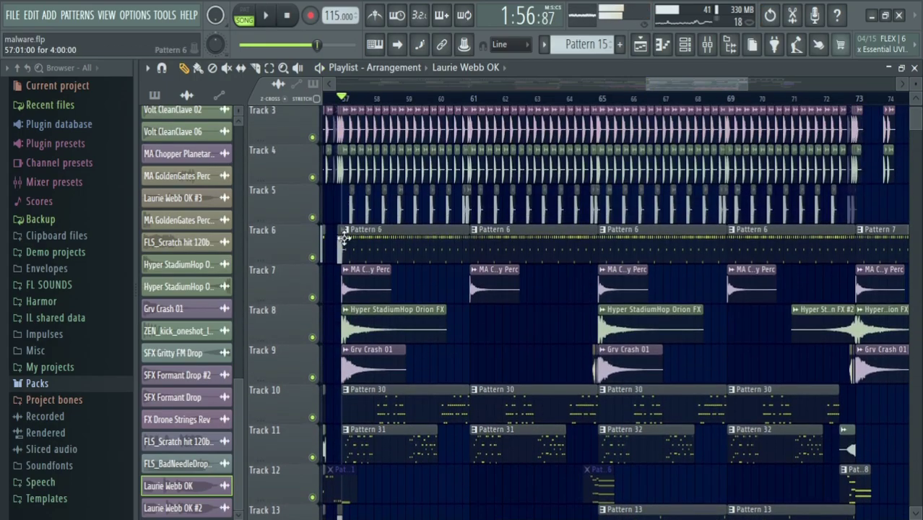
scroll(345, 228, up, 5)
scroll(312, 197, up, 2)
ctrl+click(312, 140)
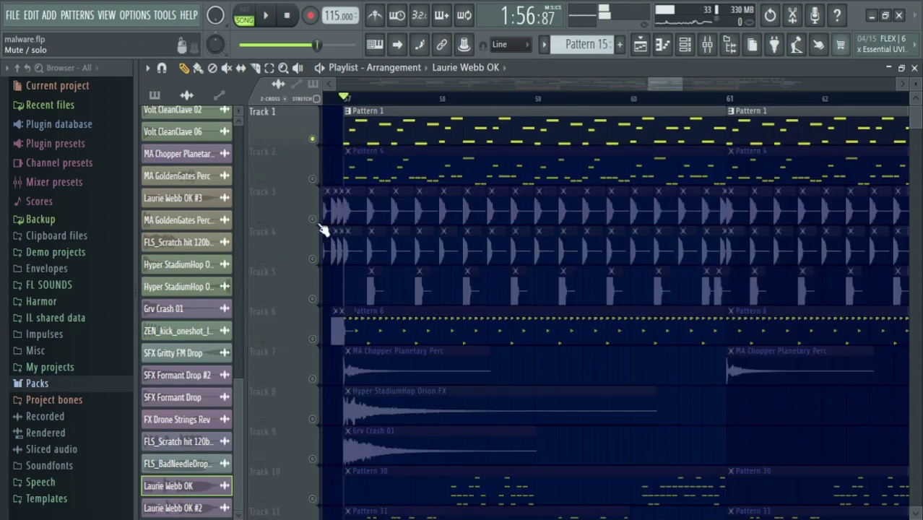
- Solo Track 6 and play its clips leading into bar 57
right_click(316, 337)
scroll(318, 332, down, 2)
scroll(458, 140, left, 2)
key(space)
scroll(406, 201, up, 3)
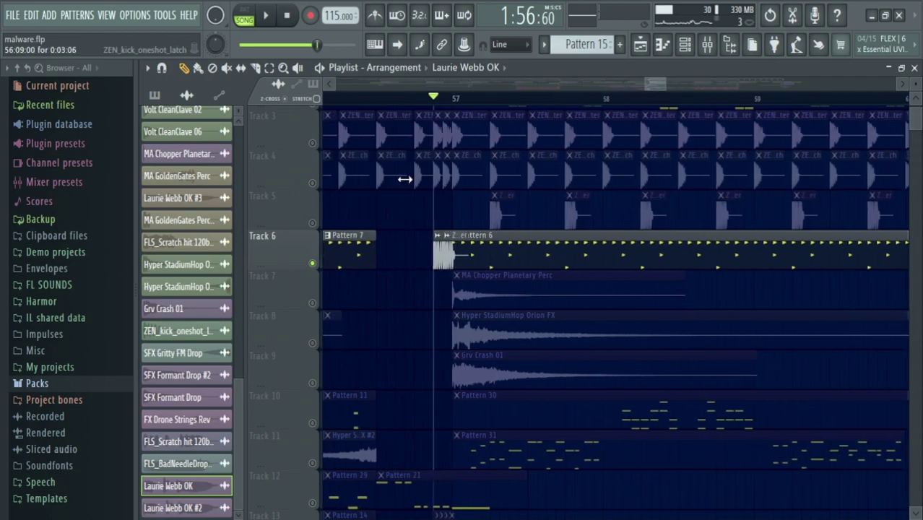
- Turn on Tracks 1 to 5 alongside Track 6 and play the transition into bar 57
click(312, 145)
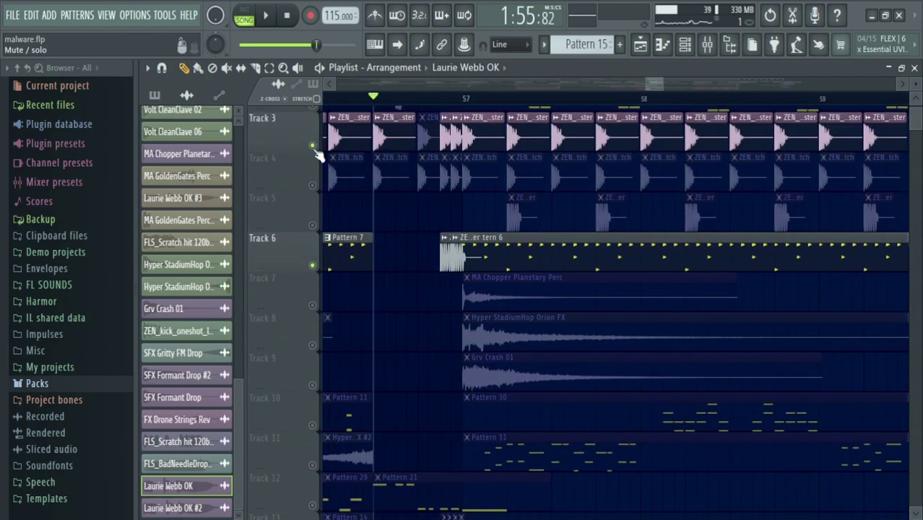
click(313, 226)
click(313, 185)
scroll(325, 184, up, 2)
click(312, 179)
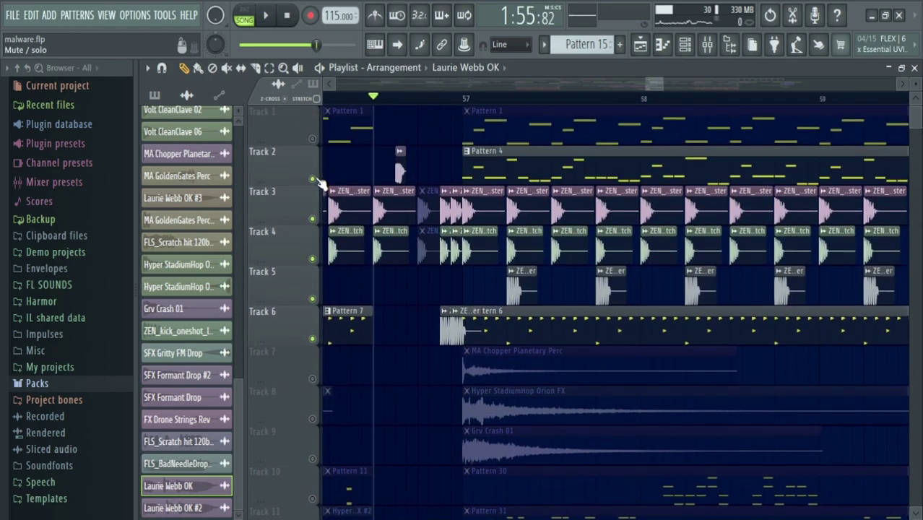
click(312, 139)
scroll(337, 139, left, 2)
key(space)
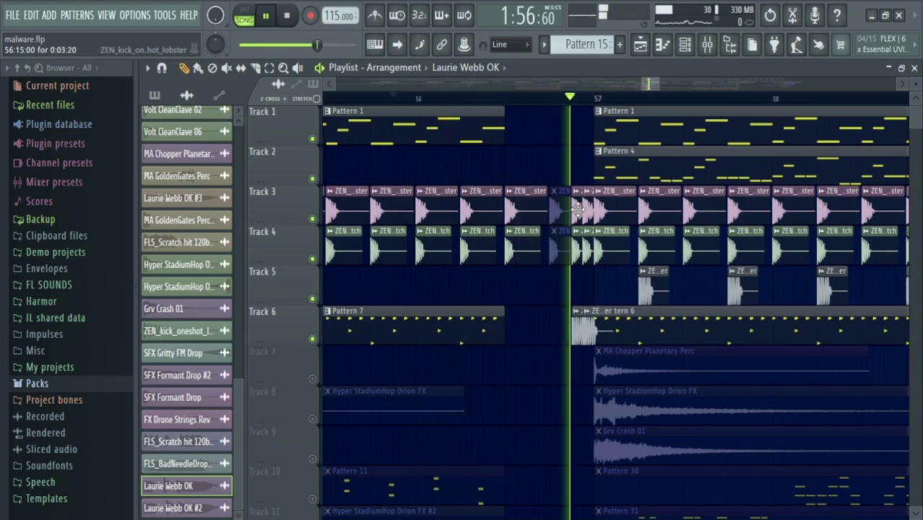
drag(594, 332, 369, 107)
key(space)
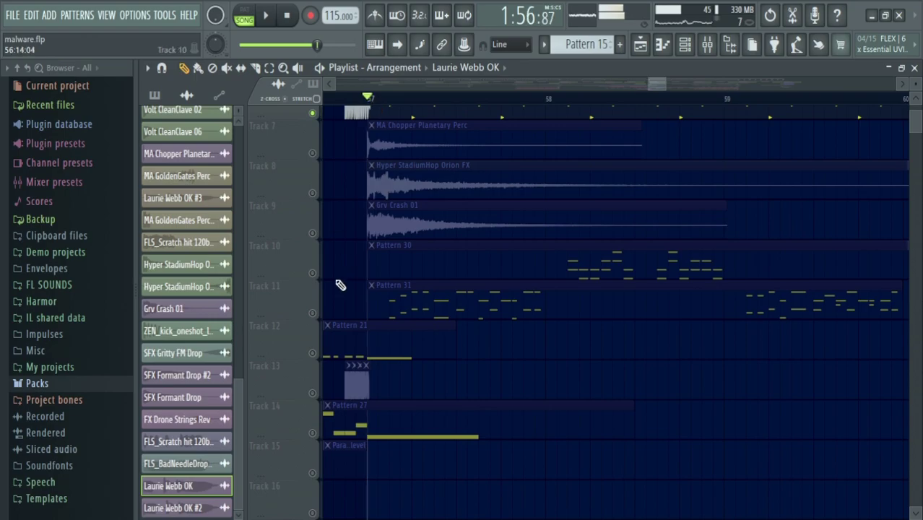
- Solo Tracks 10 and 11 and play Pattern 31 from bar 57 with its Seamless Reese channel isolated
click(313, 315)
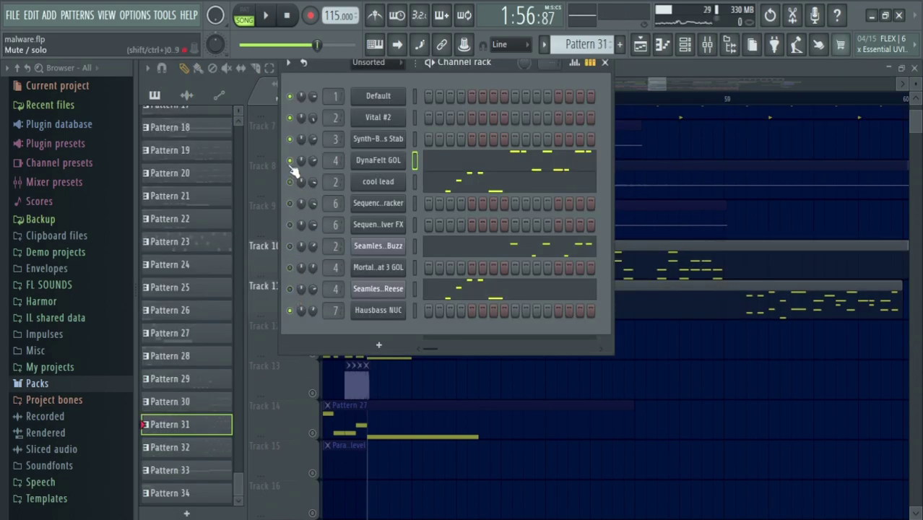
key(space)
click(290, 289)
key(space)
key(F6)
click(707, 44)
click(707, 44)
click(685, 44)
click(687, 51)
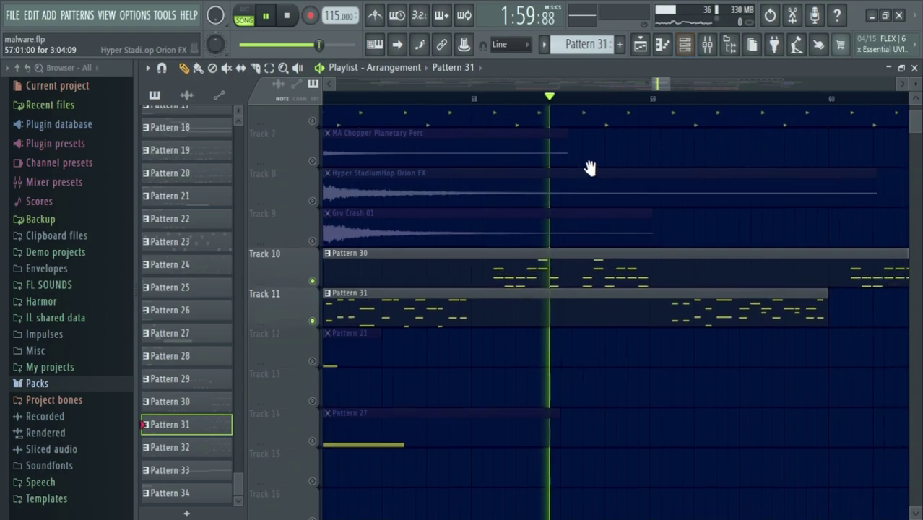
- Play Pattern 31 from bar 57 with the cool lead channel enabled instead of Seamless Reese, and stop playback
click(691, 50)
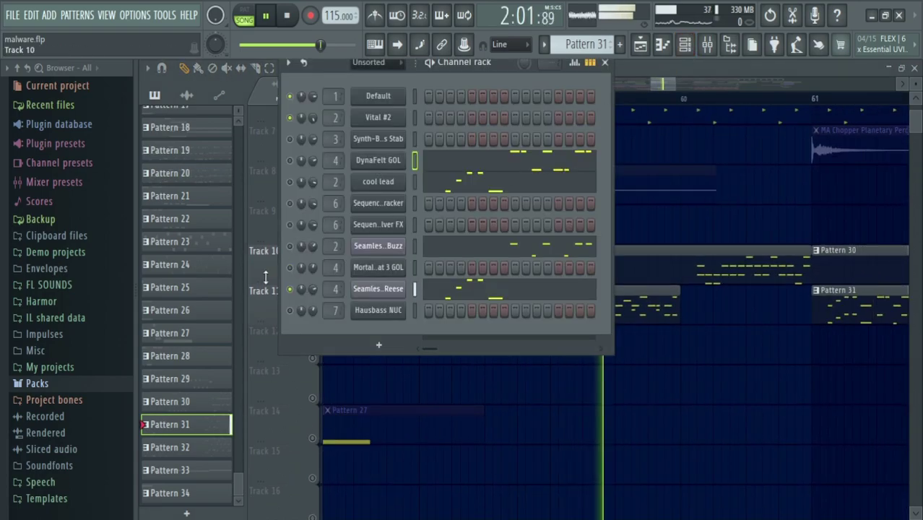
key(space)
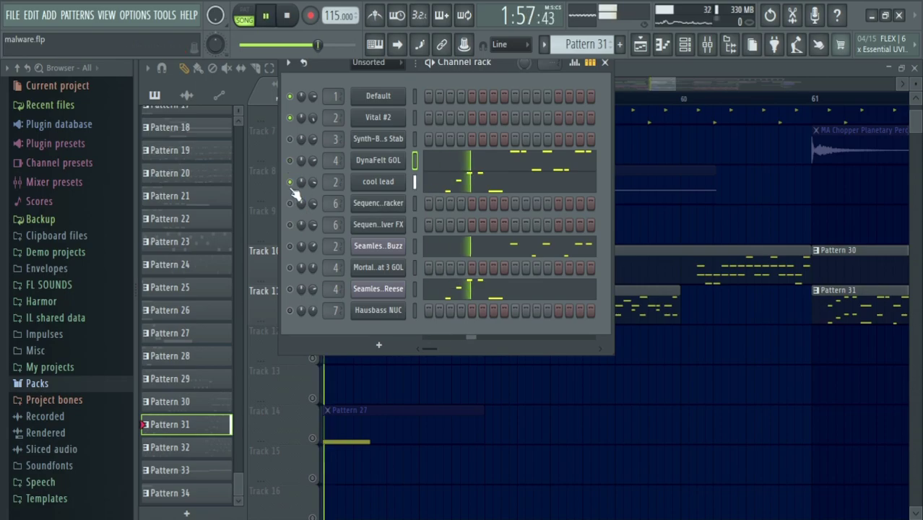
key(space)
key(F6)
drag(489, 248, 568, 239)
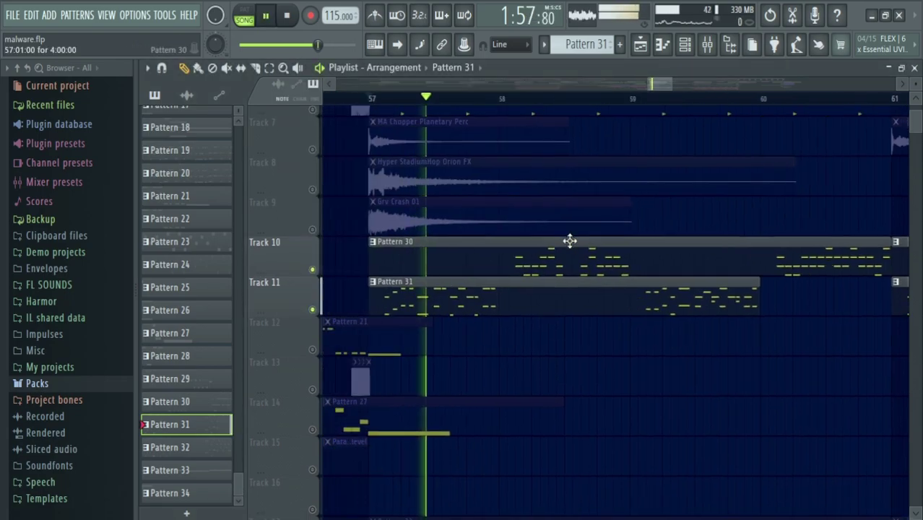
key(space)
key(F6)
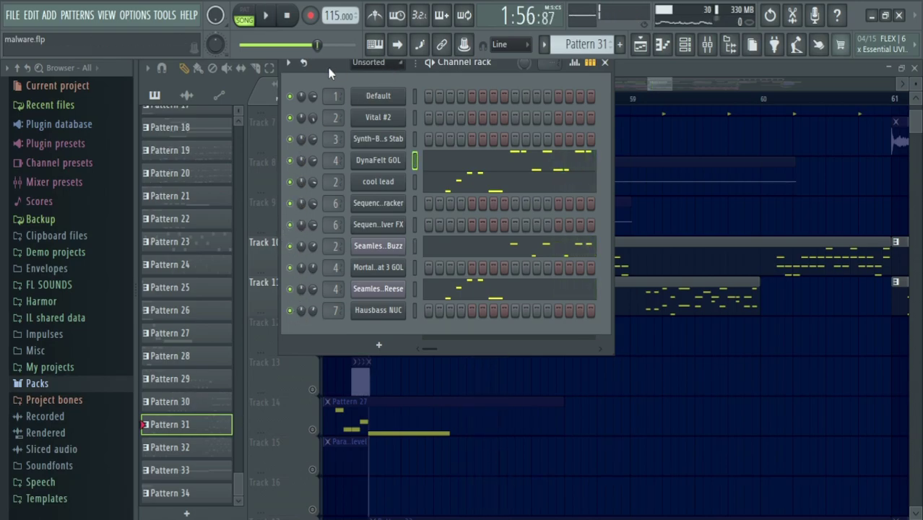
- Show all channels in the Channel rack, close it and list the project's audio clips in the picker
drag(334, 68, 343, 100)
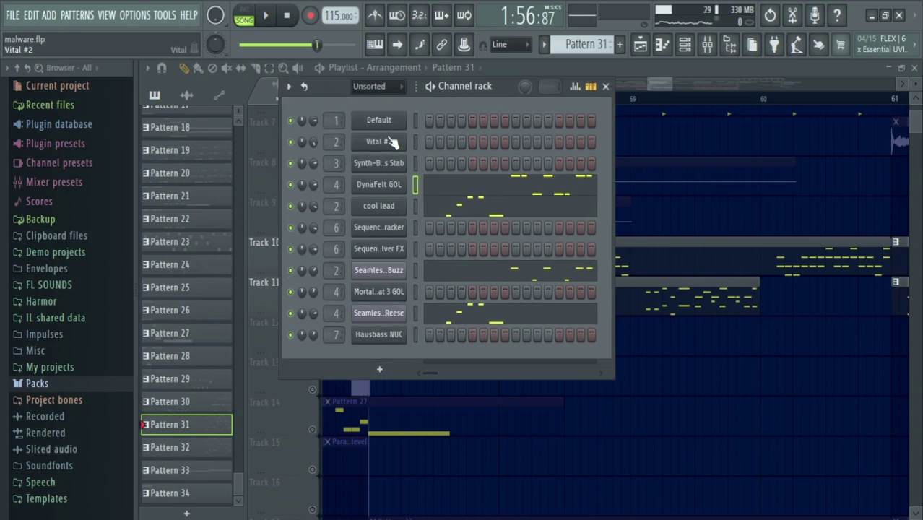
click(369, 96)
scroll(448, 150, down, 15)
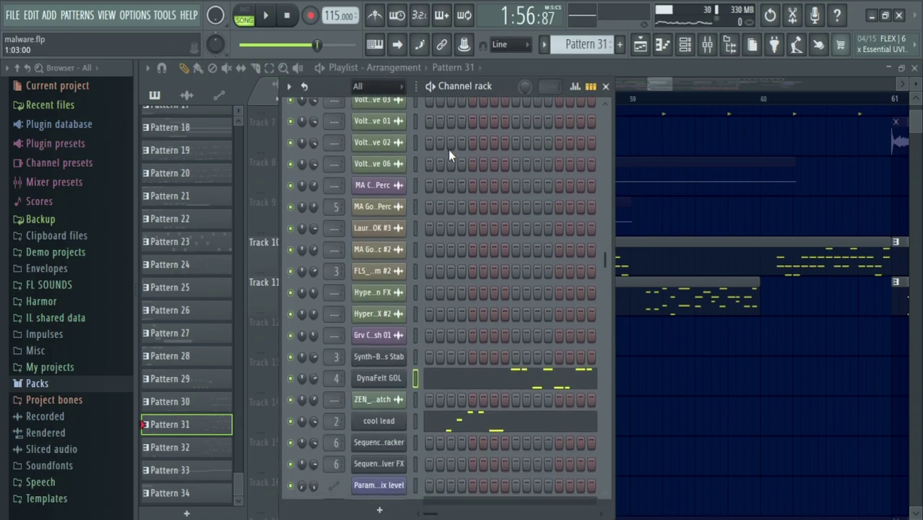
key(F6)
click(190, 98)
scroll(191, 219, up, 5)
scroll(190, 219, down, 5)
- Turn all tracks back on, play the arrangement from bar 57 and stop playback
right_click(313, 310)
right_click(313, 310)
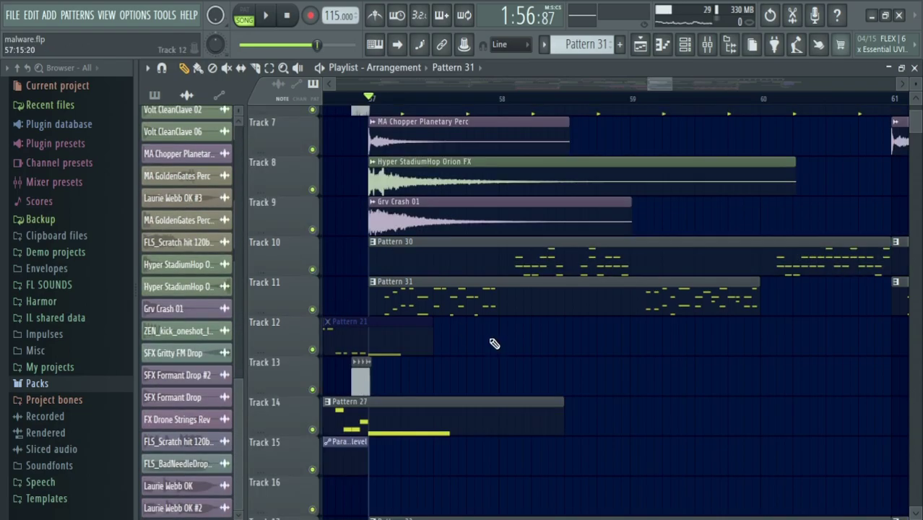
scroll(494, 343, down, 4)
scroll(528, 335, up, 2)
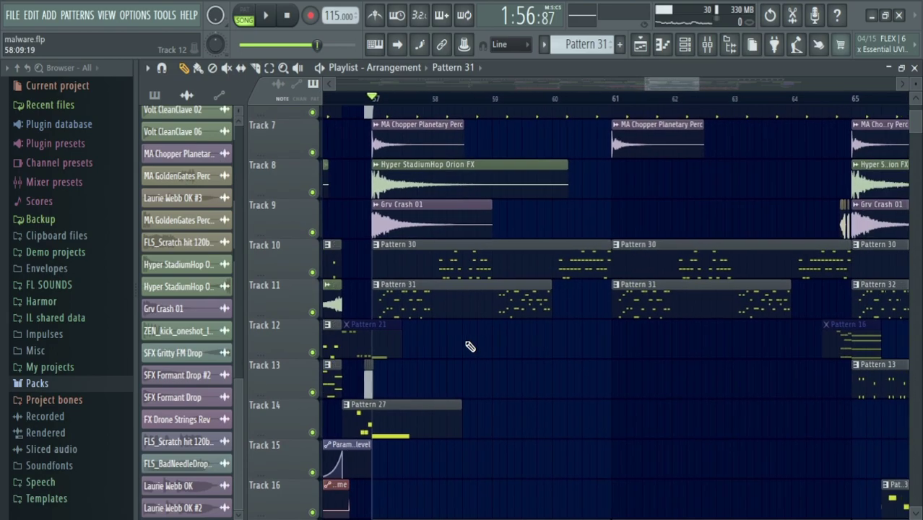
key(space)
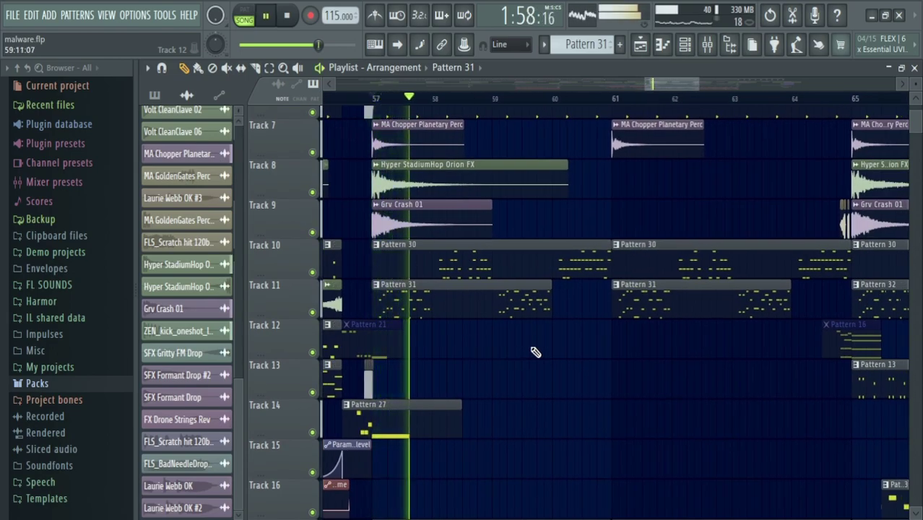
drag(569, 363, 476, 357)
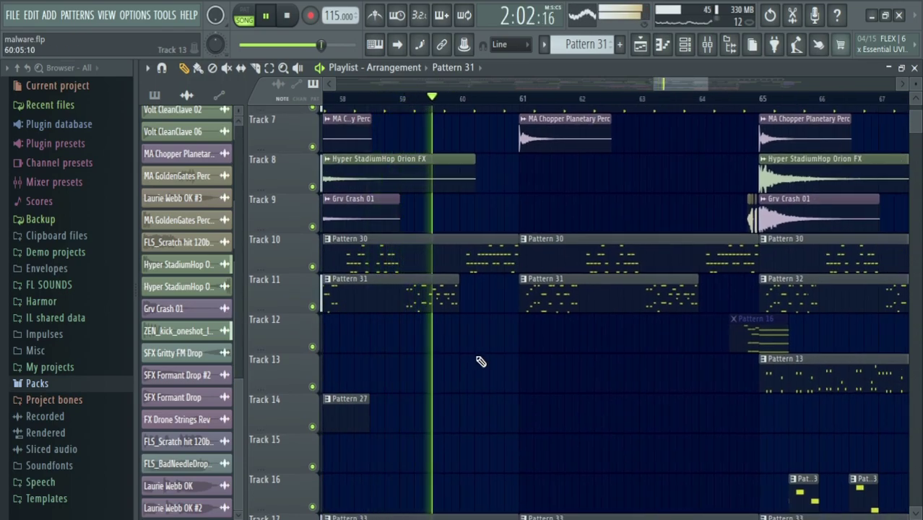
drag(547, 332, 481, 322)
scroll(494, 293, down, 1)
key(space)
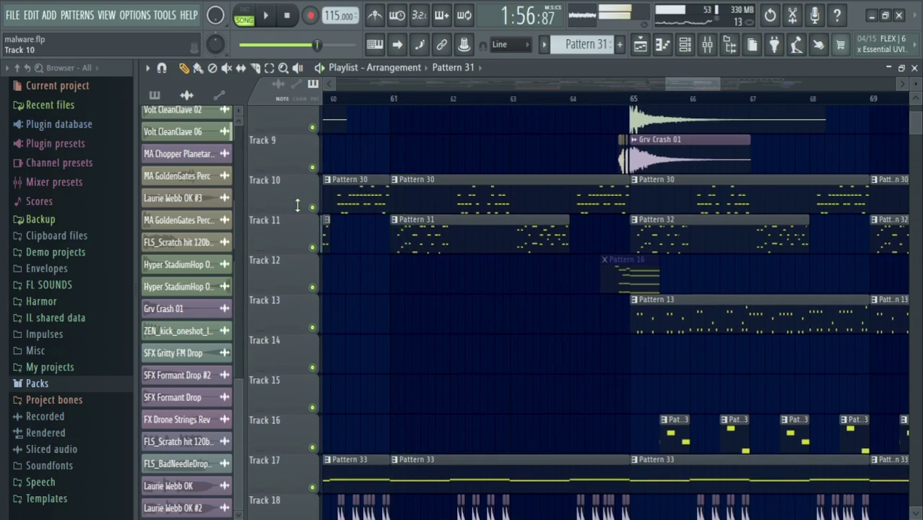
- Solo Tracks 10 and 11 and play their Pattern 30 and Pattern 31 clips from bar 57 to bar 65
right_click(313, 209)
click(312, 247)
drag(430, 252, 686, 276)
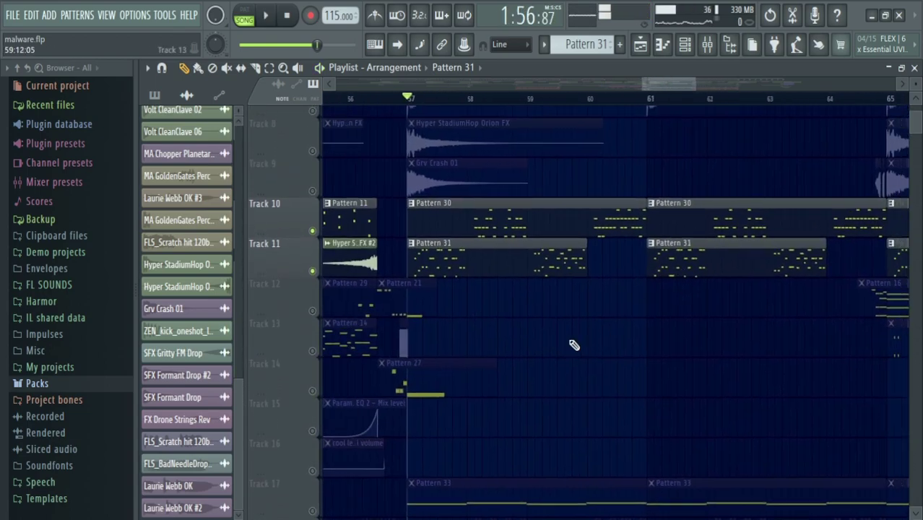
key(space)
scroll(575, 346, right, 1)
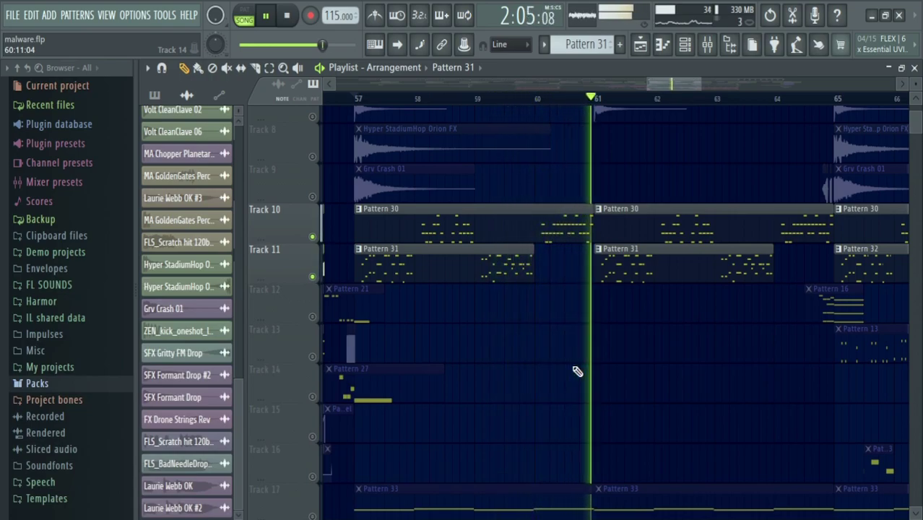
drag(706, 338, 417, 338)
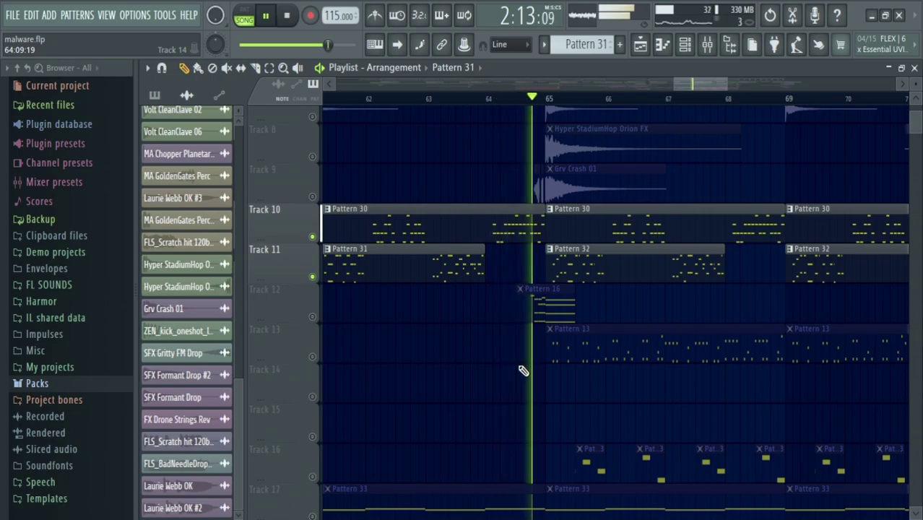
key(space)
- Solo Track 13 and play its Pattern 13 clips from bar 65
drag(523, 370, 379, 126)
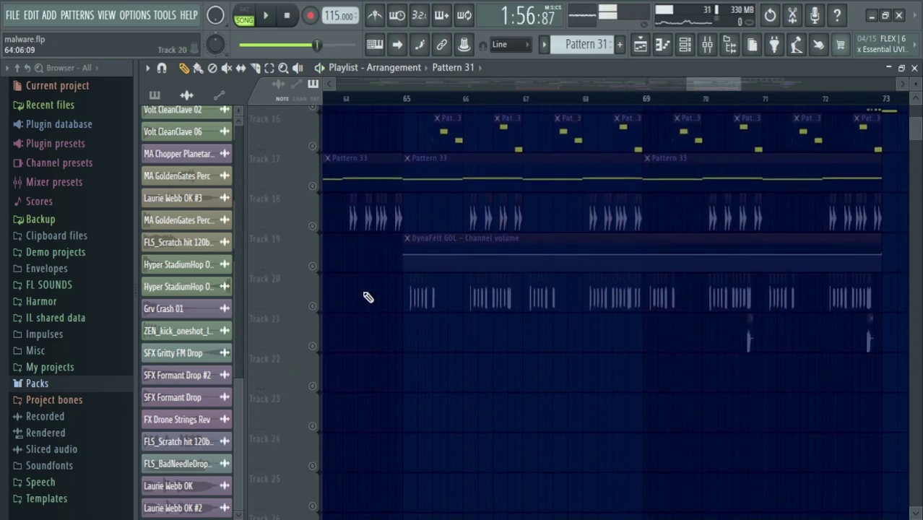
scroll(369, 270, up, 4)
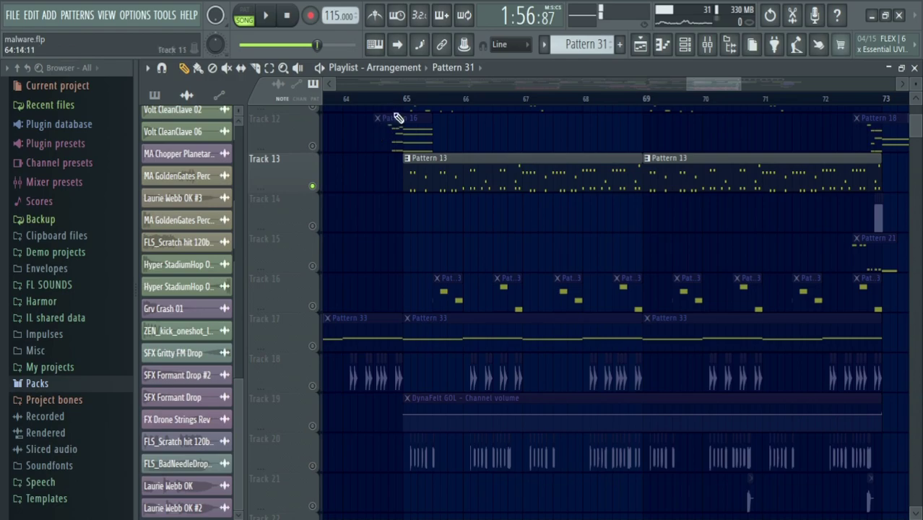
ctrl+scroll(456, 245, down, 8)
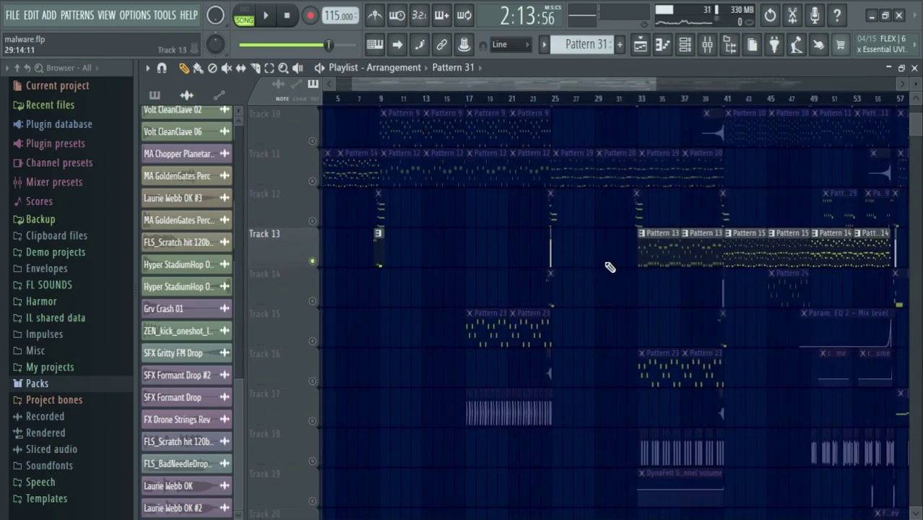
ctrl+scroll(505, 221, up, 5)
click(476, 100)
drag(841, 179, 599, 130)
key(space)
click(652, 101)
key(space)
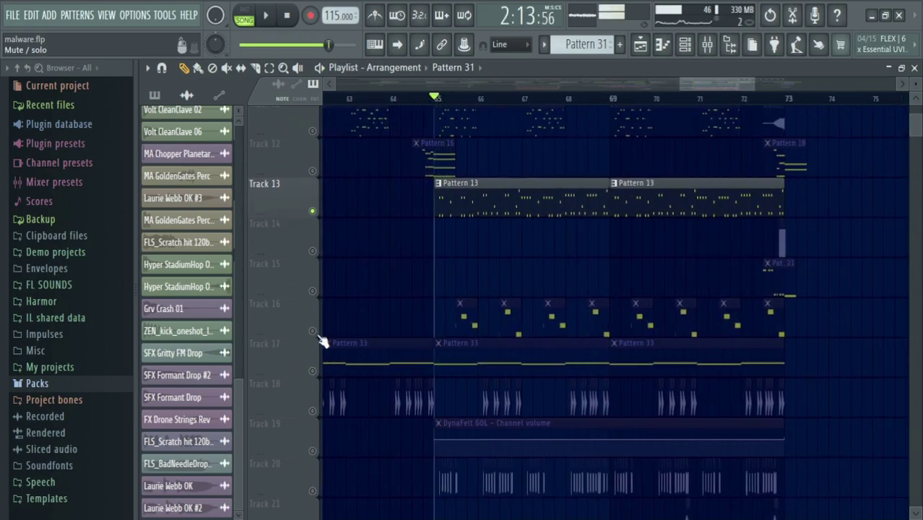
- Play Track 13 together with the Pattern 23 clips on Track 16 from bar 65, and stop playback
click(312, 211)
ctrl+scroll(527, 298, up, 2)
key(space)
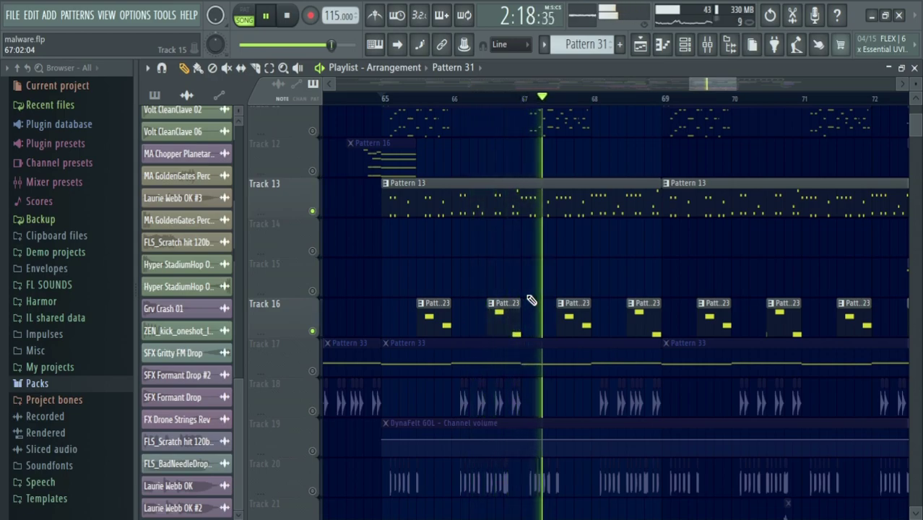
key(space)
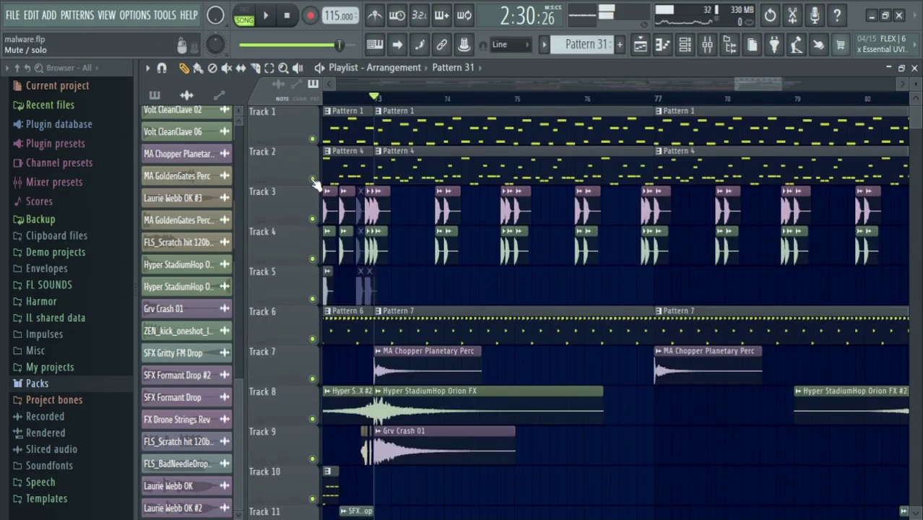
- Solo Track 2, play its Pattern 4 clips from bar 57 and stop playback
right_click(313, 179)
scroll(354, 171, down, 3)
drag(361, 174, 860, 221)
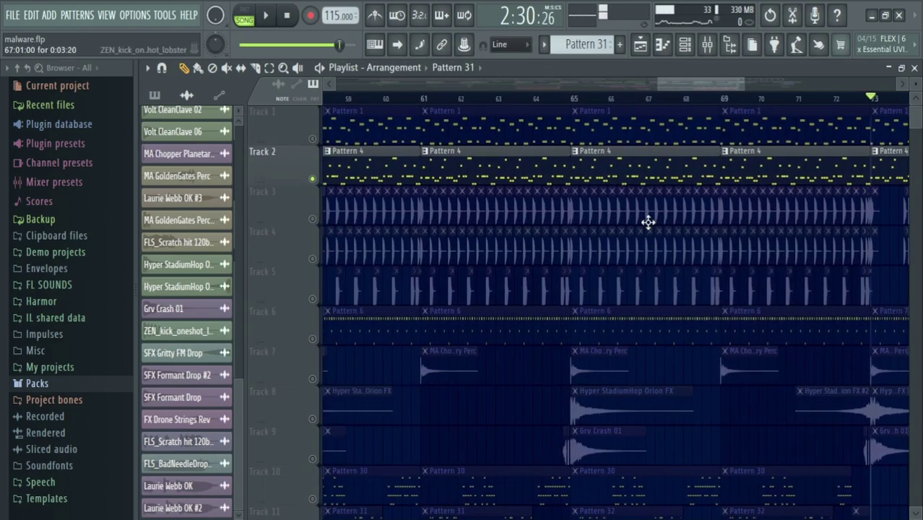
drag(578, 223, 863, 226)
drag(603, 212, 917, 206)
drag(677, 204, 752, 186)
key(space)
drag(644, 235, 551, 188)
scroll(560, 239, down, 2)
scroll(551, 188, up, 1)
key(space)
scroll(438, 169, up, 4)
key(space)
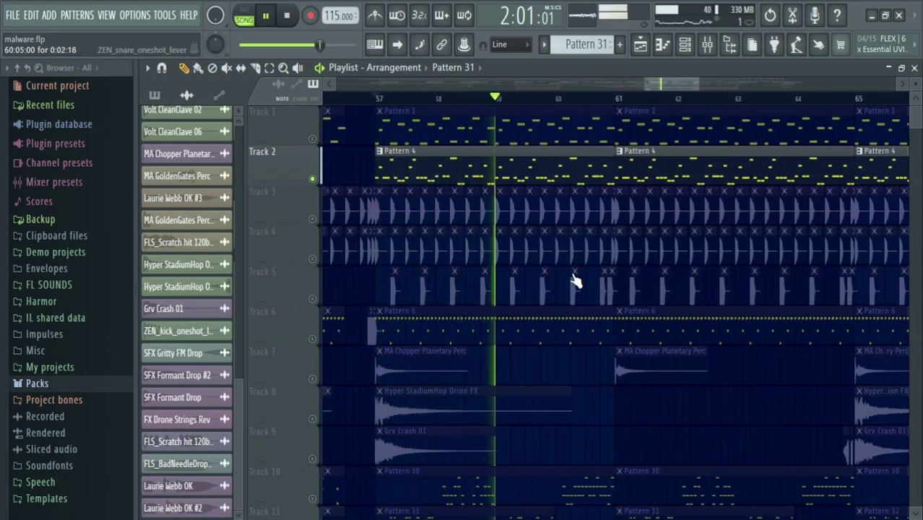
key(space)
- Replace the two Pattern 4 clips at bars 57 and 61 on Track 2 with Pattern 3
drag(575, 281, 259, 208)
scroll(527, 212, down, 6)
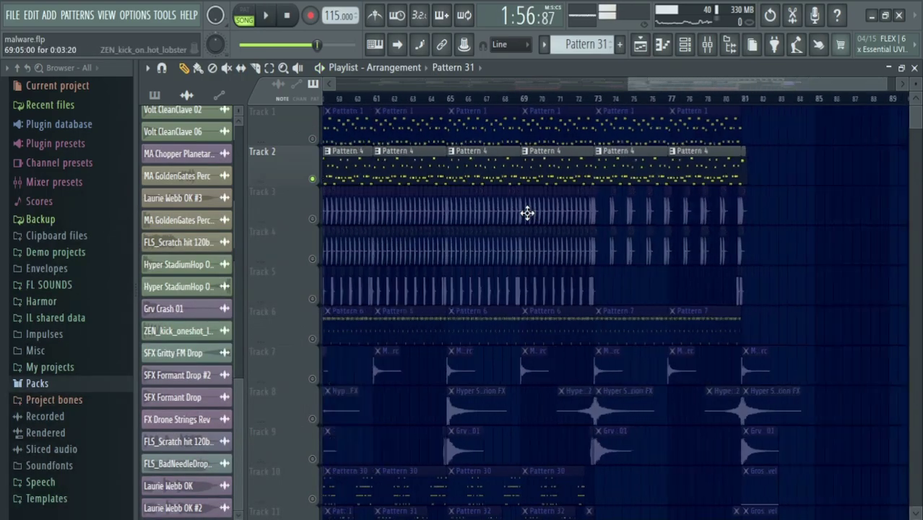
drag(527, 212, 762, 282)
click(391, 174)
right_click(665, 166)
right_click(636, 167)
click(605, 171)
scroll(662, 172, up, 3)
drag(661, 172, 519, 177)
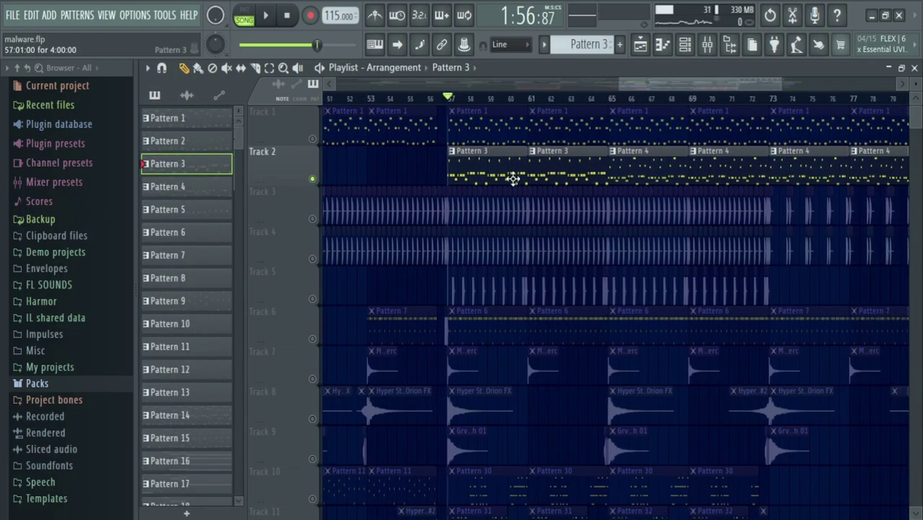
- Turn all tracks back on and play the arrangement from bar 65
right_click(314, 179)
scroll(683, 225, up, 3)
drag(519, 216, 544, 228)
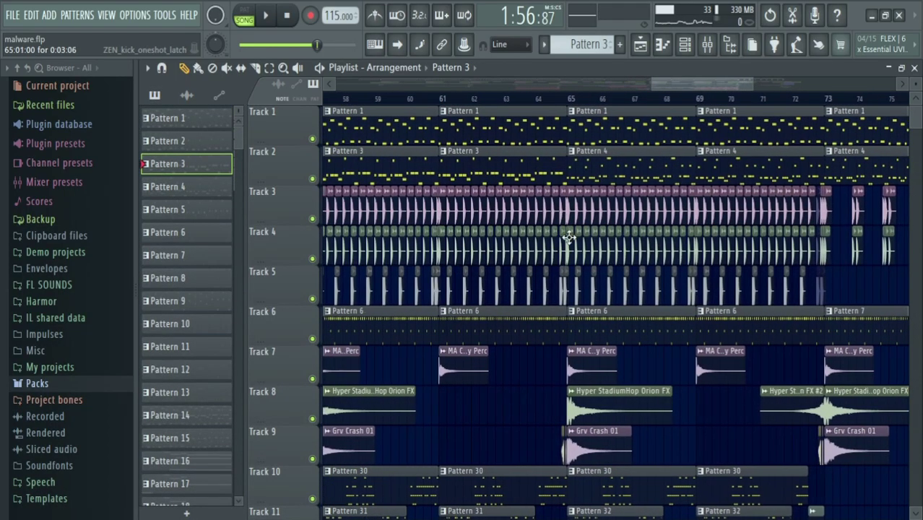
click(572, 101)
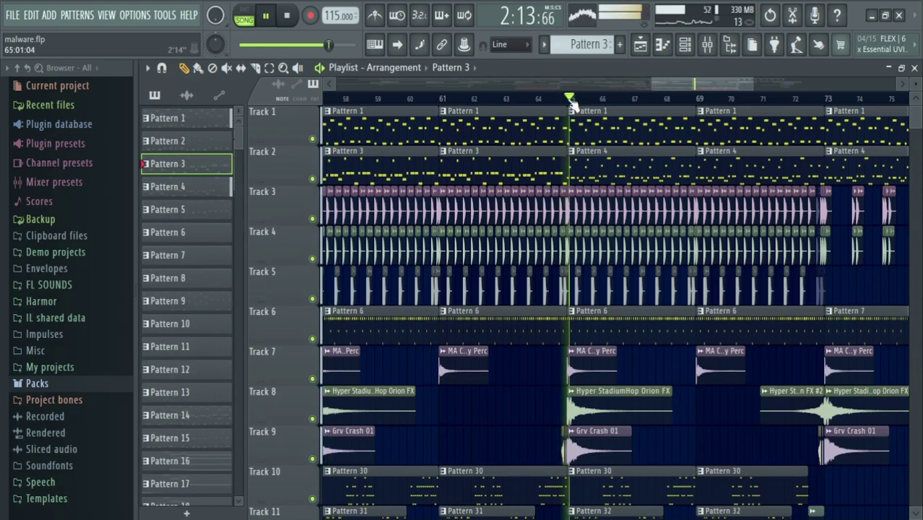
- Swap the Pattern 3 clips at bars 57 and 61 on Track 2 back to Pattern 4 and stop playback
click(578, 166)
drag(449, 174, 556, 176)
right_click(556, 175)
right_click(440, 176)
key(space)
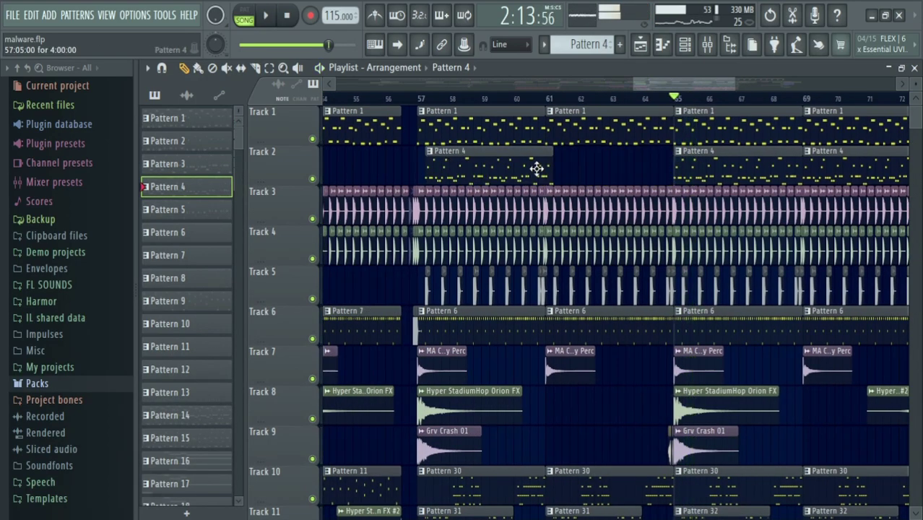
click(557, 174)
scroll(373, 143, right, 10)
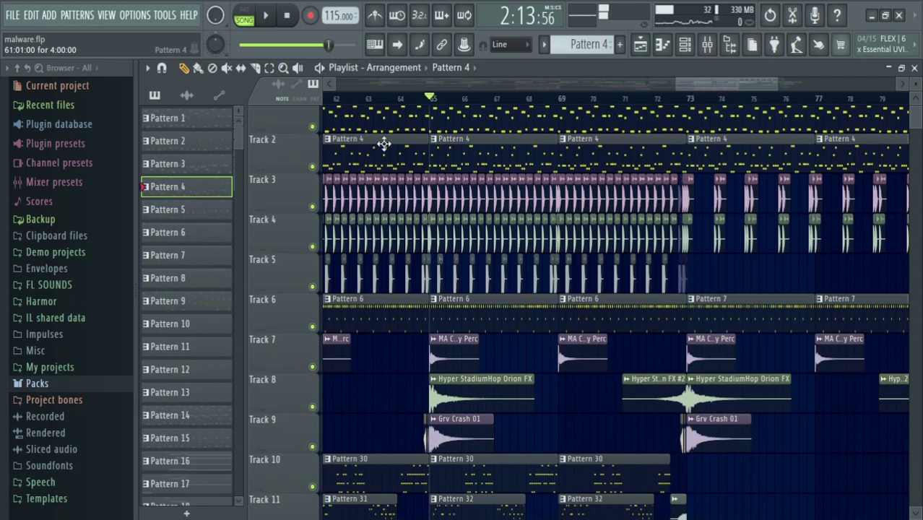
- Solo the drum Tracks 3 to 5, play them up to bar 81, and turn all tracks back on
scroll(581, 270, down, 3)
scroll(580, 270, up, 2)
drag(588, 276, 355, 291)
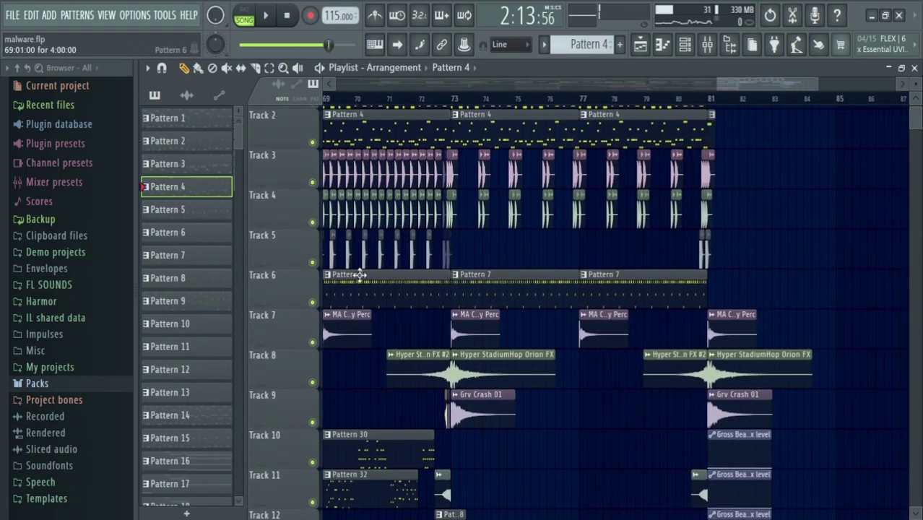
right_click(313, 182)
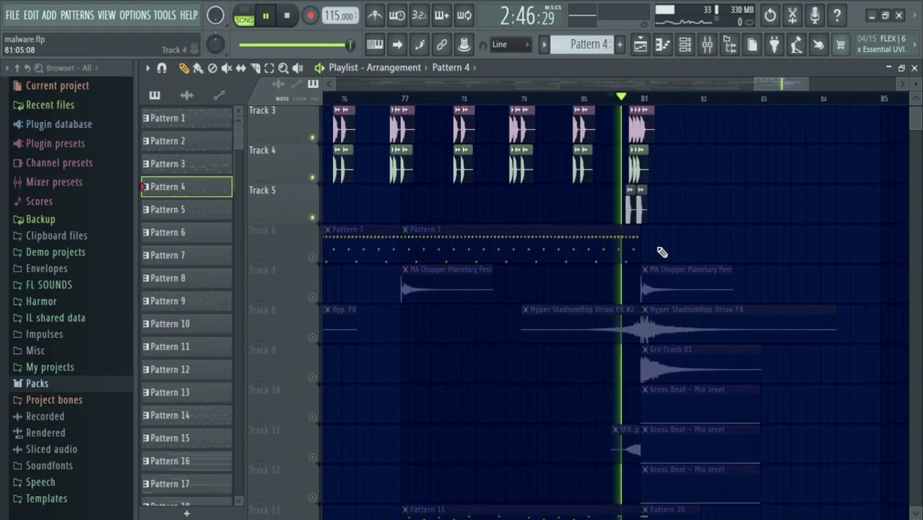
right_click(313, 254)
right_click(313, 255)
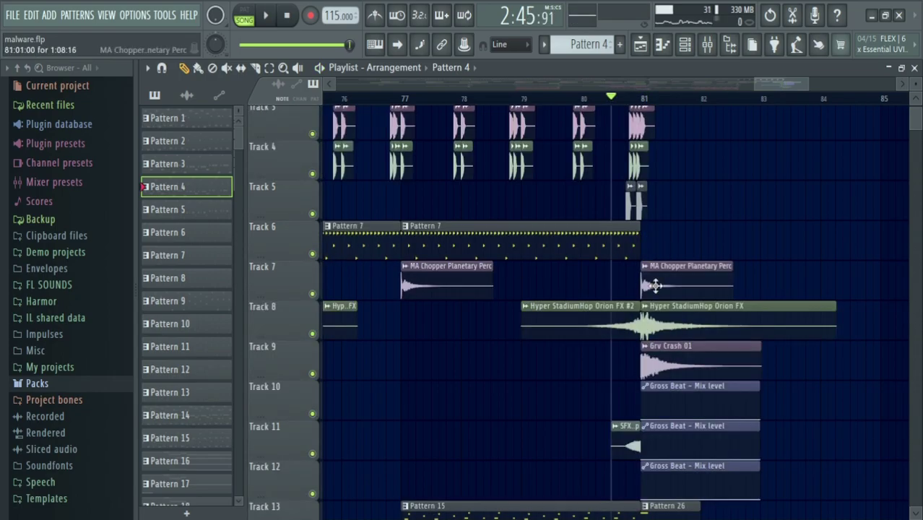
- Play the full arrangement through the ending at bar 81 and stop playback
key(space)
scroll(650, 288, down, 4)
drag(799, 313, 642, 304)
scroll(642, 304, down, 3)
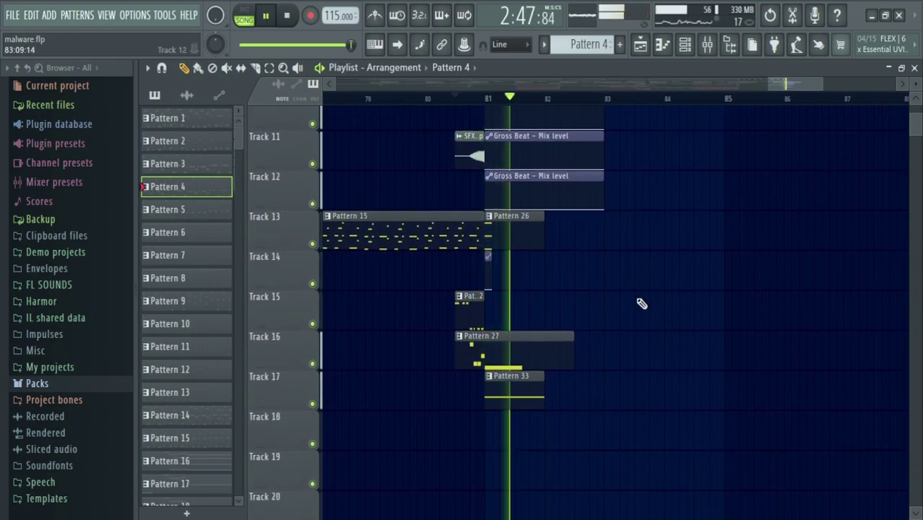
key(space)
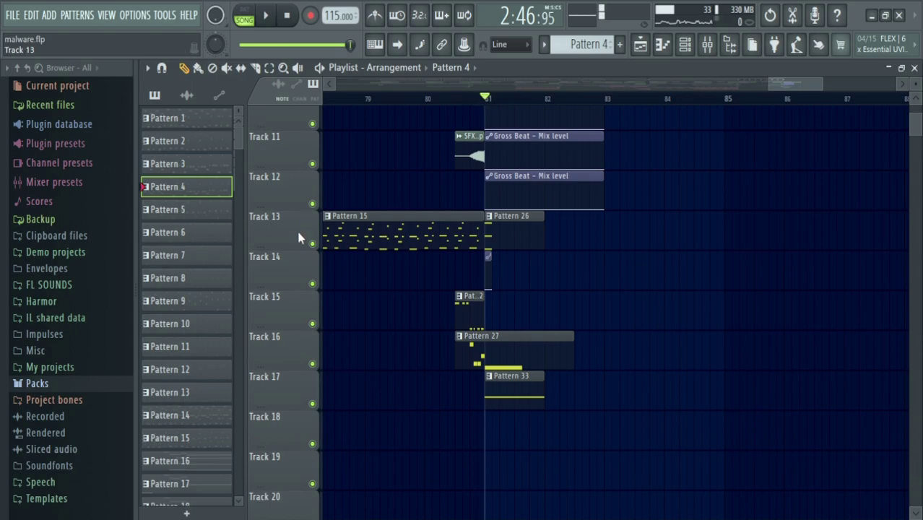
- Solo Track 13 and Track 16 in turn, playing Pattern 26 and Pattern 27 from bar 81
right_click(313, 245)
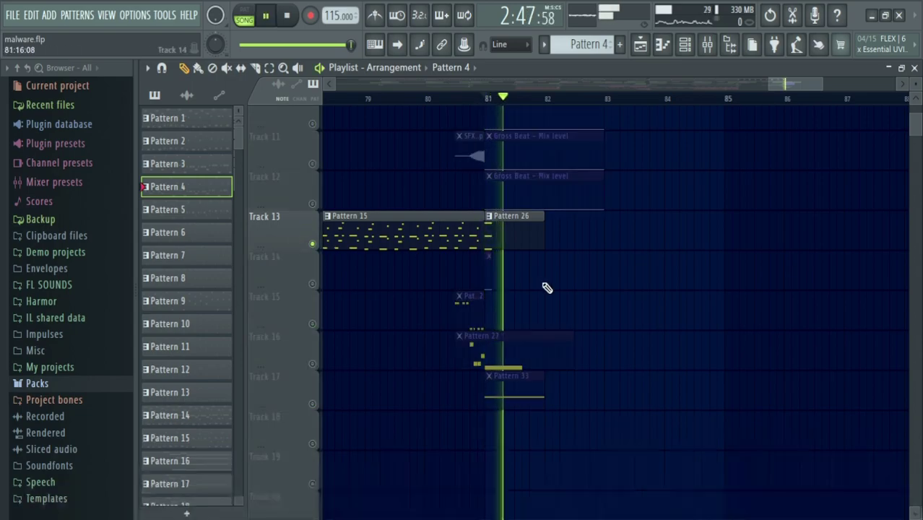
key(space)
right_click(314, 364)
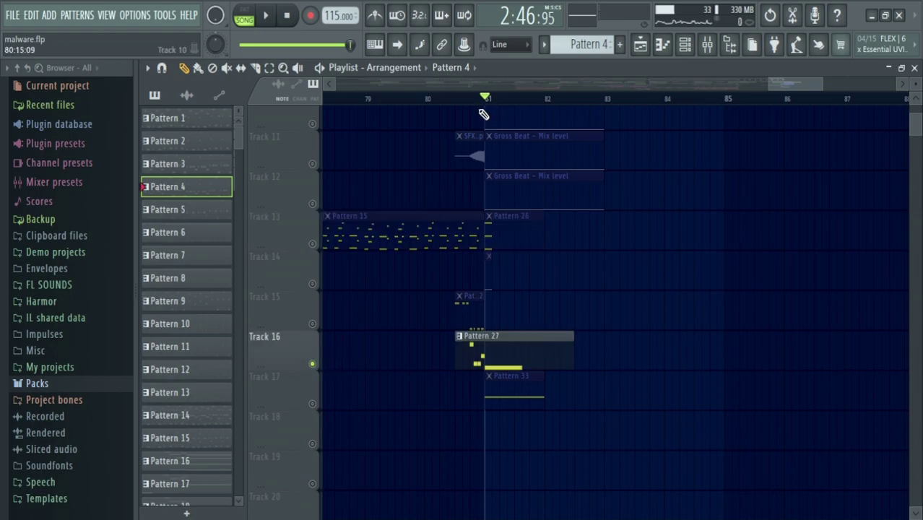
key(space)
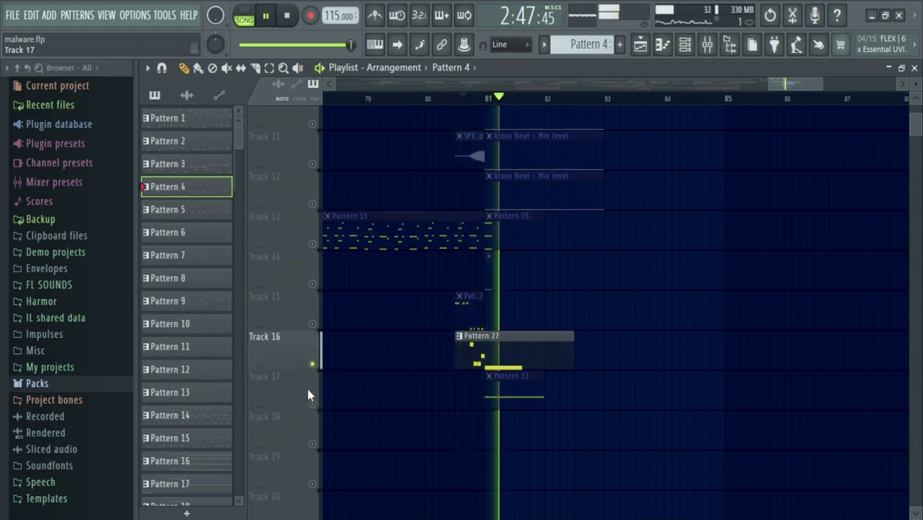
key(space)
- Solo Track 17, play its Pattern 33 clips from bars 81 and 57, and turn all tracks back on
right_click(313, 404)
key(space)
key(space)
click(488, 100)
scroll(421, 269, down, 5)
drag(420, 269, 677, 195)
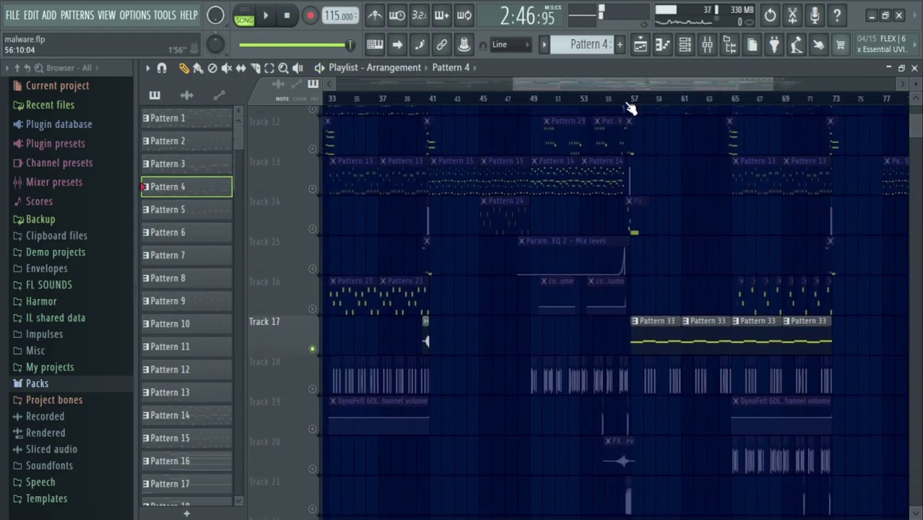
key(space)
drag(715, 254, 576, 212)
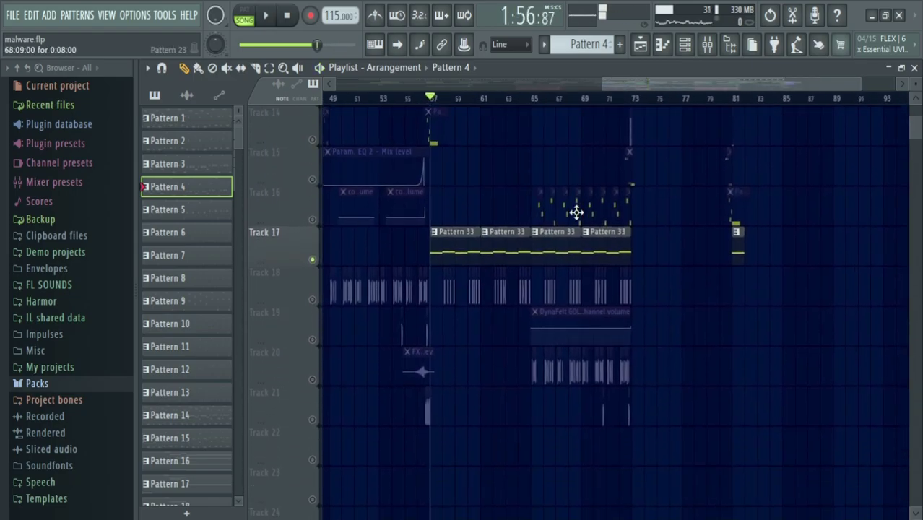
drag(449, 264, 377, 286)
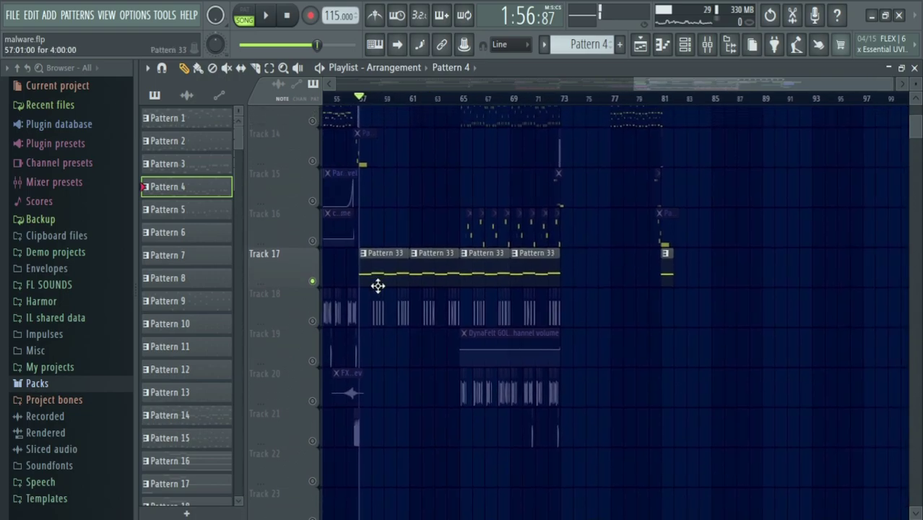
right_click(313, 281)
- Solo Track 18, play its short sample clips from bar 58, stop playback and turn all tracks back on
drag(433, 270, 647, 245)
scroll(638, 248, up, 1)
scroll(638, 248, down, 2)
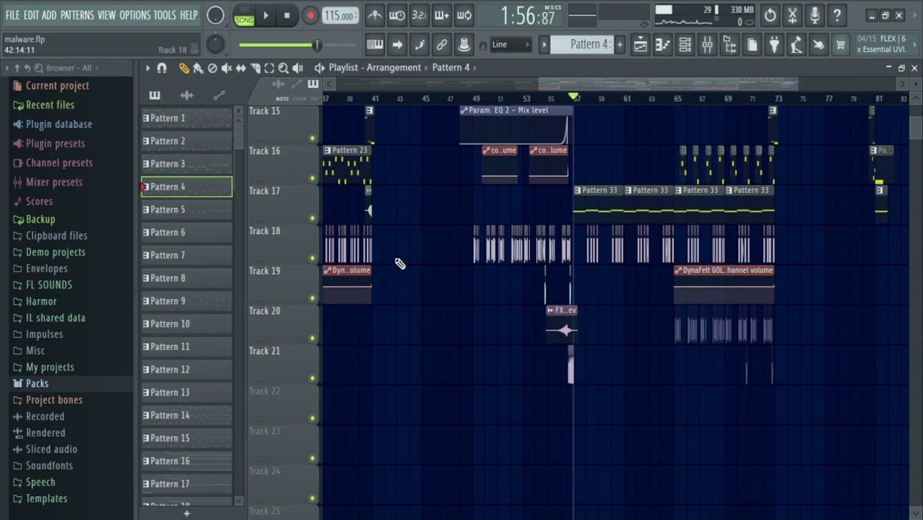
right_click(312, 258)
scroll(583, 148, up, 6)
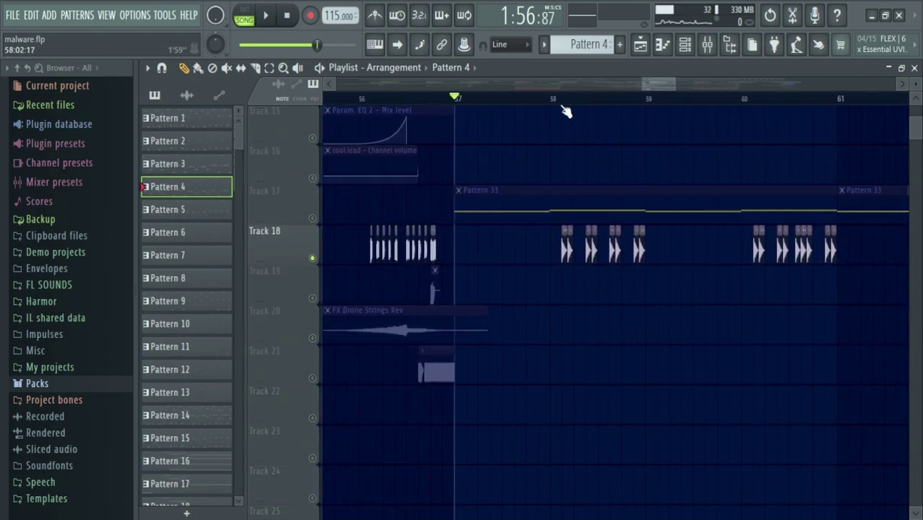
drag(582, 236, 461, 253)
key(space)
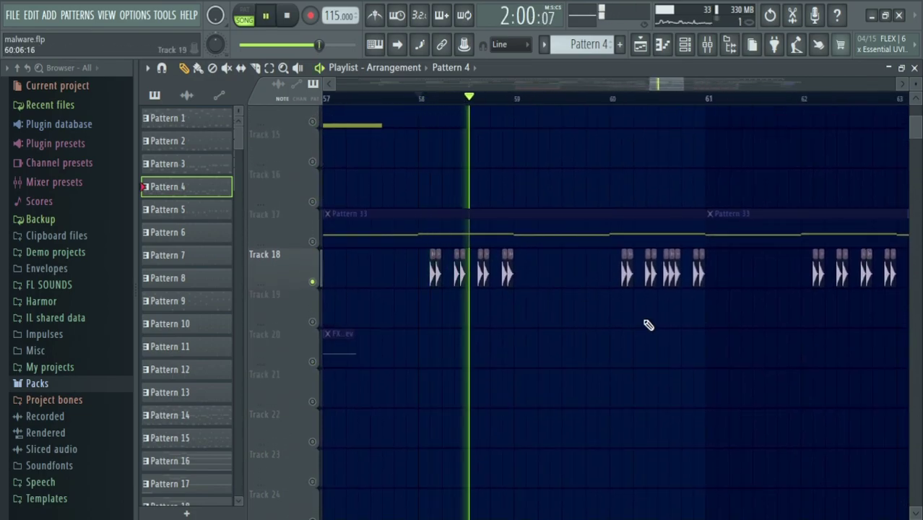
right_click(315, 281)
key(space)
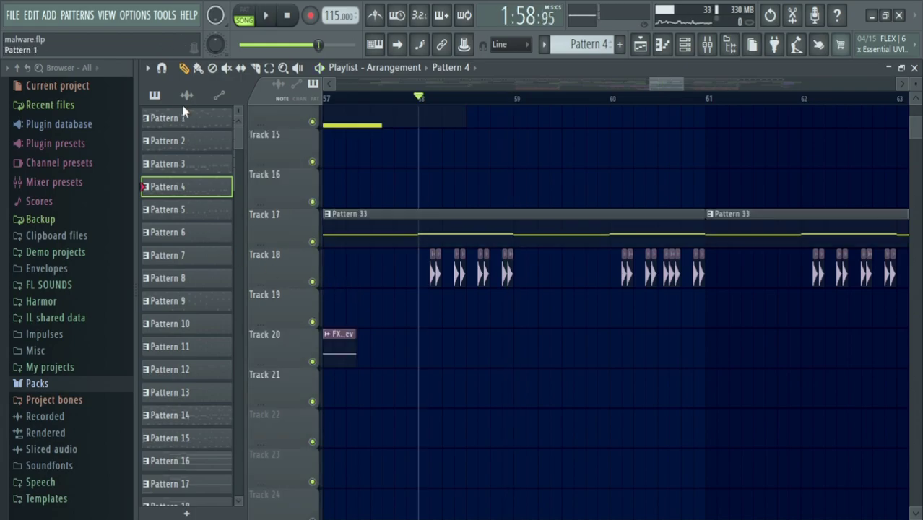
- Examine the pattern list down to Pattern 34 and review the arrangement's tracks from Track 21 up to Track 7
click(186, 95)
click(155, 95)
scroll(164, 247, down, 6)
scroll(440, 285, down, 5)
scroll(444, 288, down, 6)
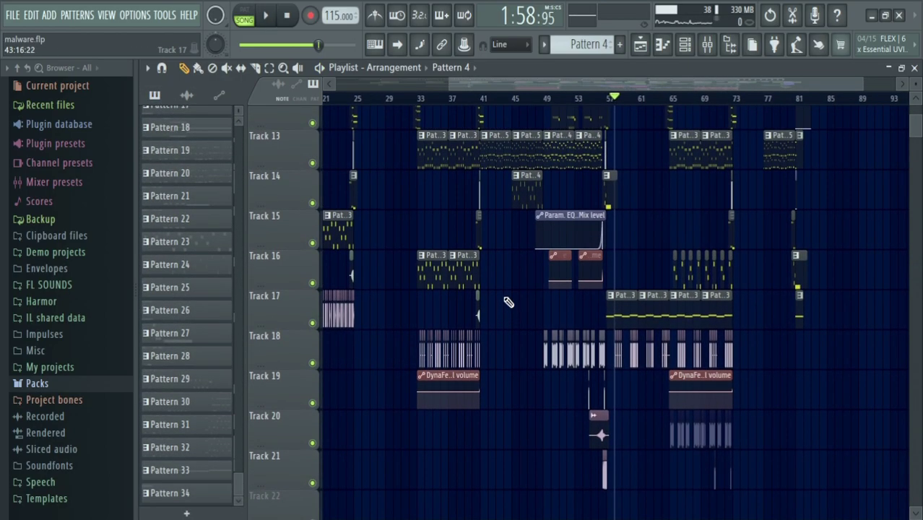
scroll(507, 303, up, 4)
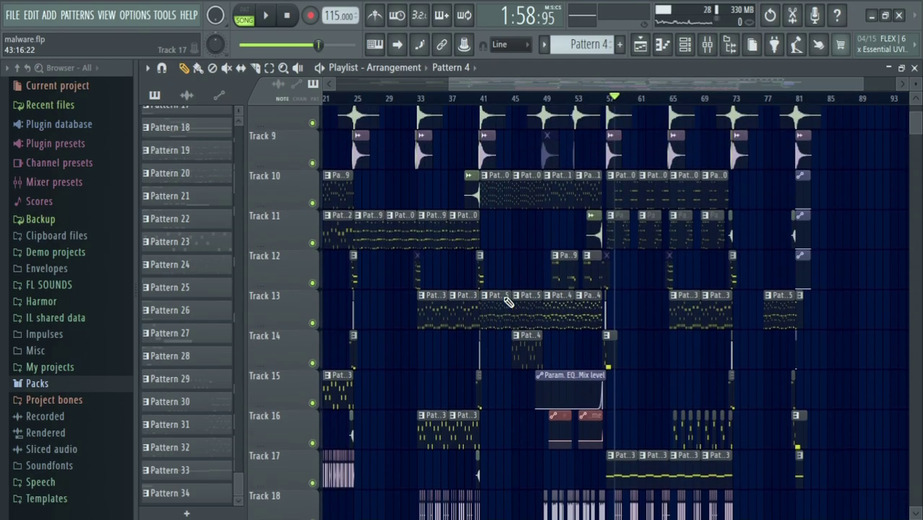
scroll(462, 246, up, 2)
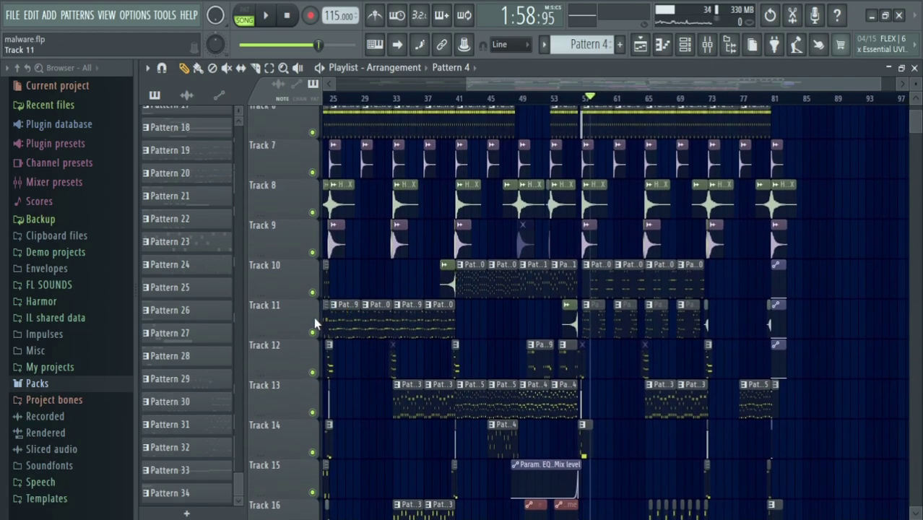
scroll(721, 206, up, 3)
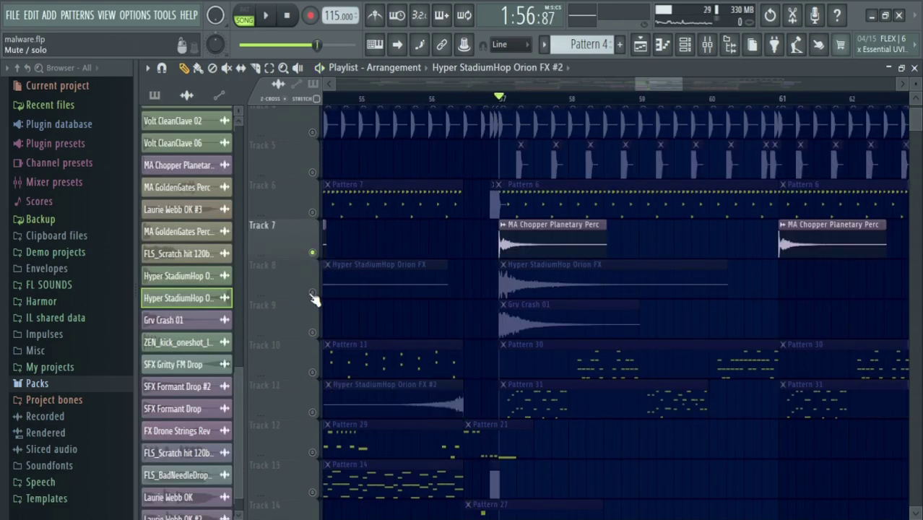
- Check the MA Chopper Planetary Perc sample on Track 7, and play Tracks 8 and 9 soloed in turn from bar 57
double_click(537, 253)
key(Escape)
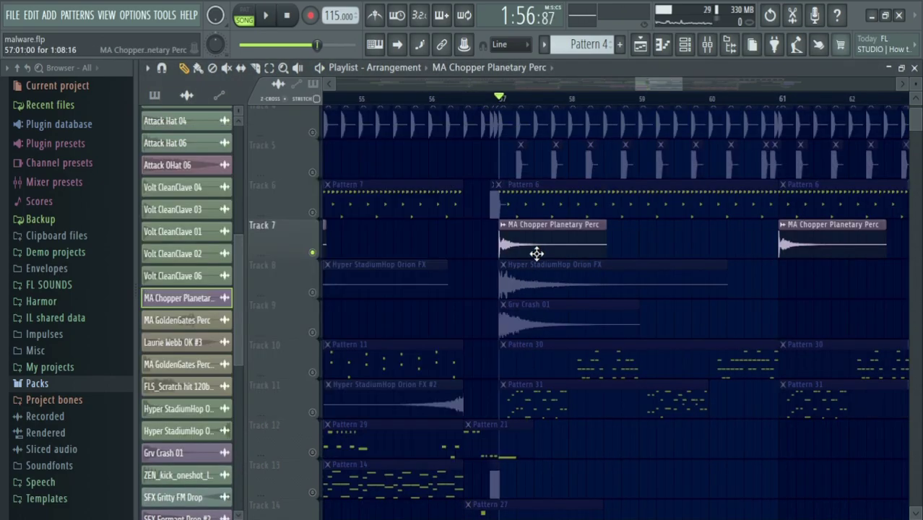
right_click(316, 294)
key(space)
key(space)
right_click(314, 335)
key(space)
key(space)
- Turn all tracks back on, play the full arrangement from bar 57 and stop playback
right_click(315, 334)
key(space)
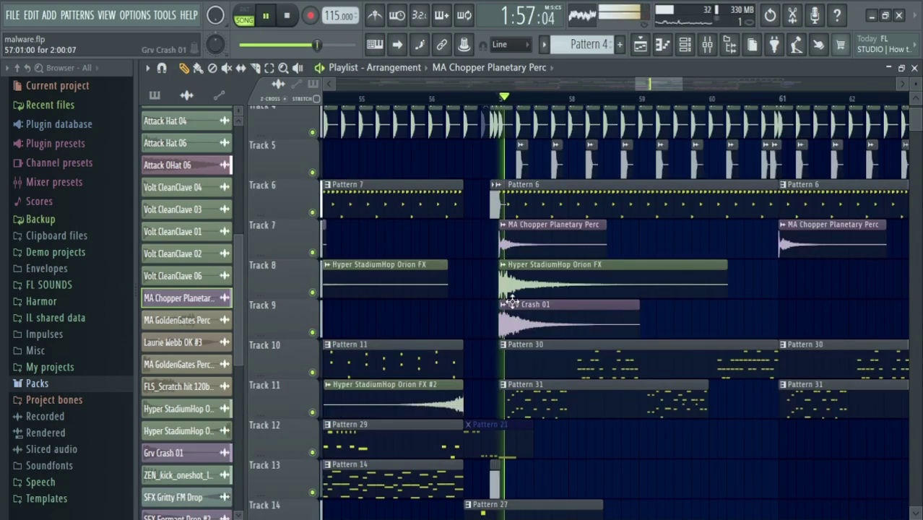
scroll(526, 297, down, 7)
scroll(529, 302, down, 4)
drag(529, 303, 717, 305)
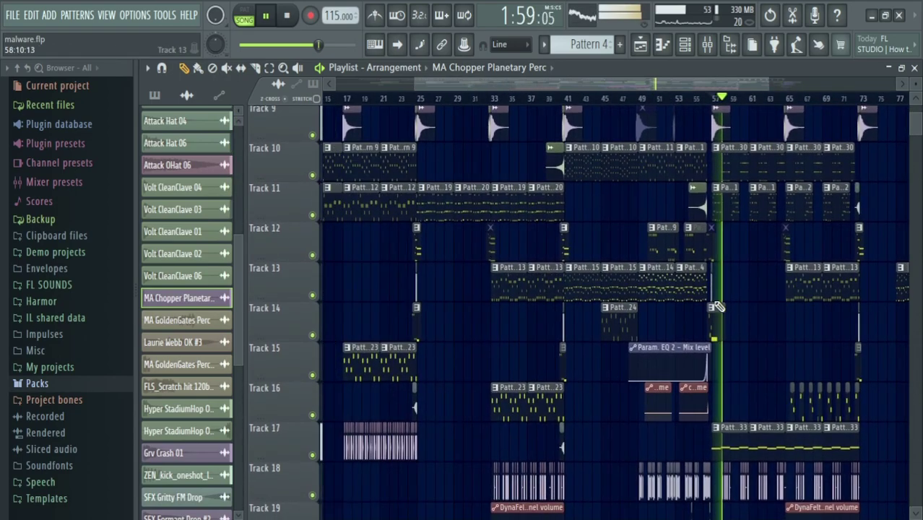
key(space)
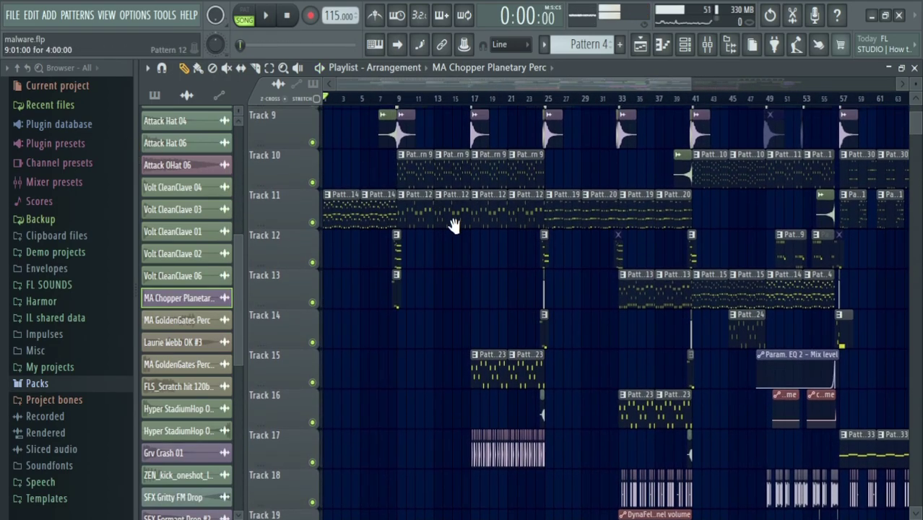
- Review the upper tracks of the arrangement and the audio clip list from its kick and snare one-shots
scroll(285, 220, up, 4)
scroll(205, 186, down, 3)
scroll(206, 186, up, 4)
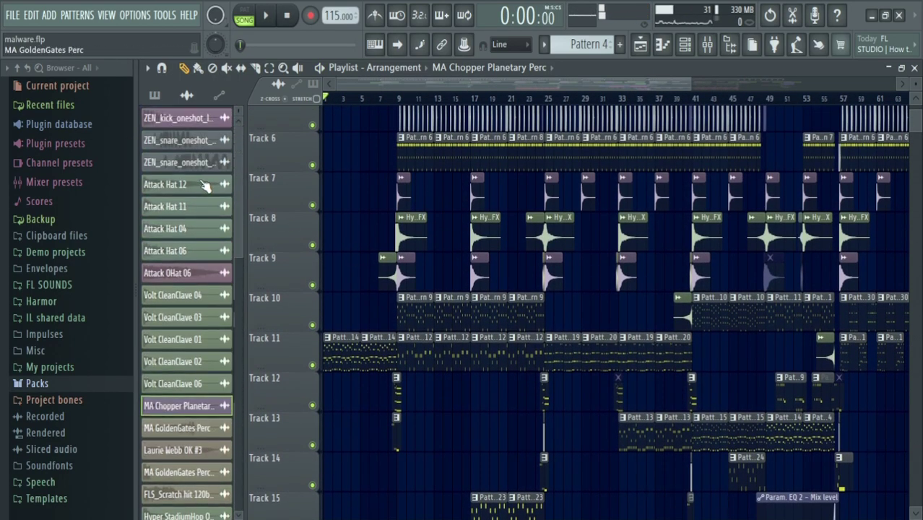